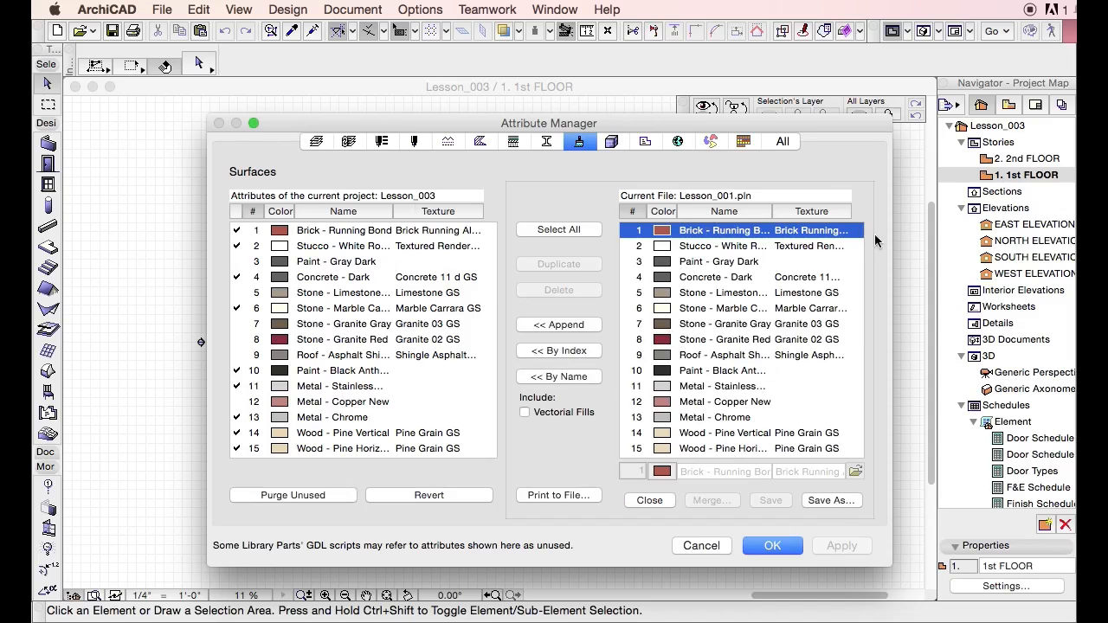
# Examine the surfaces, line types and other element attributes of Lesson_003 against those of Lesson_001.pln in the Attribute Manager.
pyautogui.scroll(-3, 792, 286)
pyautogui.moveTo(859, 246); pyautogui.dragTo(859, 187)
pyautogui.click(413, 142)
pyautogui.click(448, 142)
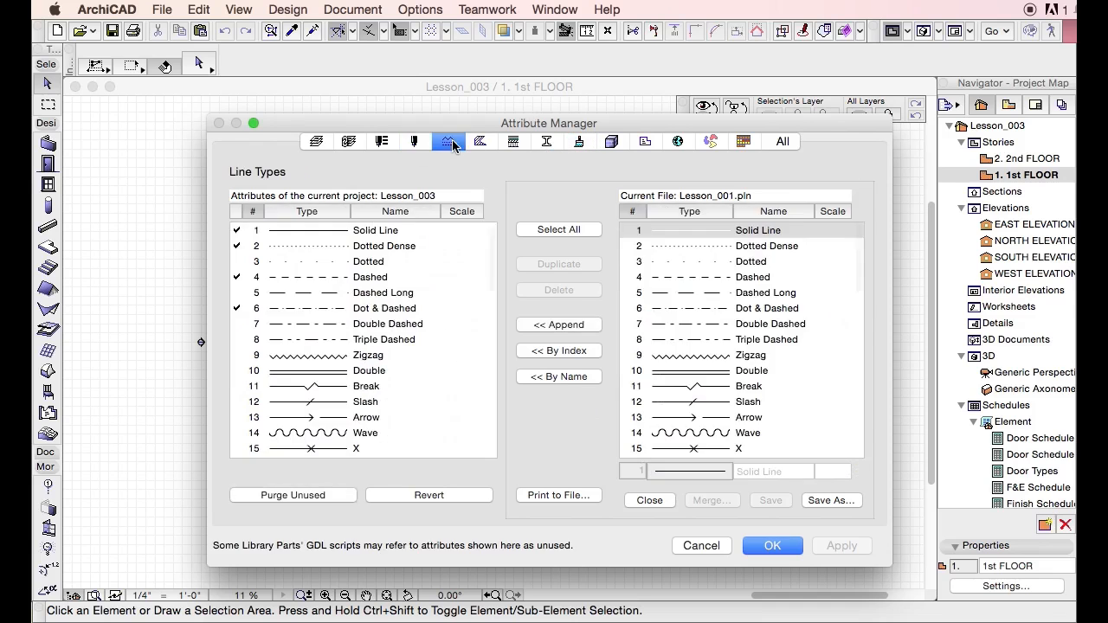
pyautogui.click(513, 142)
pyautogui.click(546, 141)
pyautogui.click(579, 141)
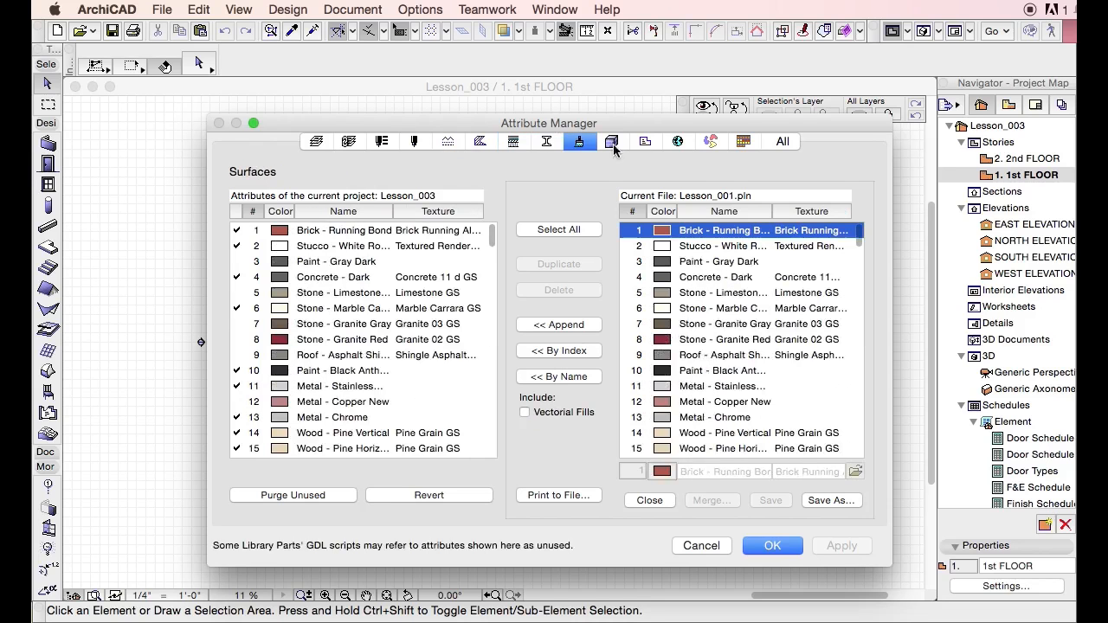
# Review the building materials of both files, looking at Wood Framing 2x and the full list of the current project.
pyautogui.click(612, 143)
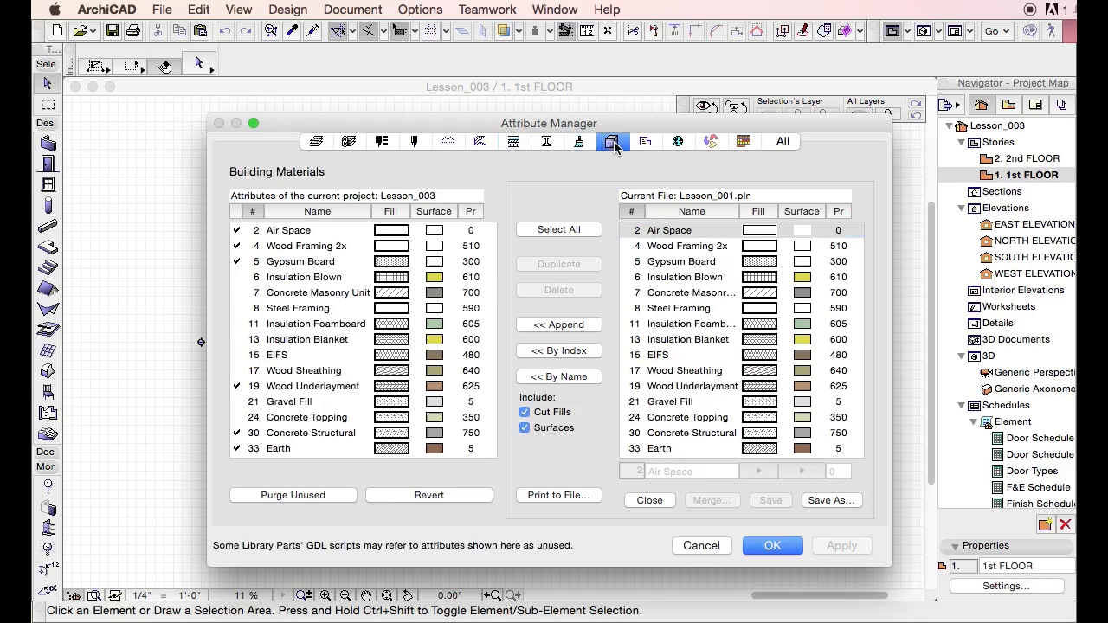
pyautogui.click(692, 247)
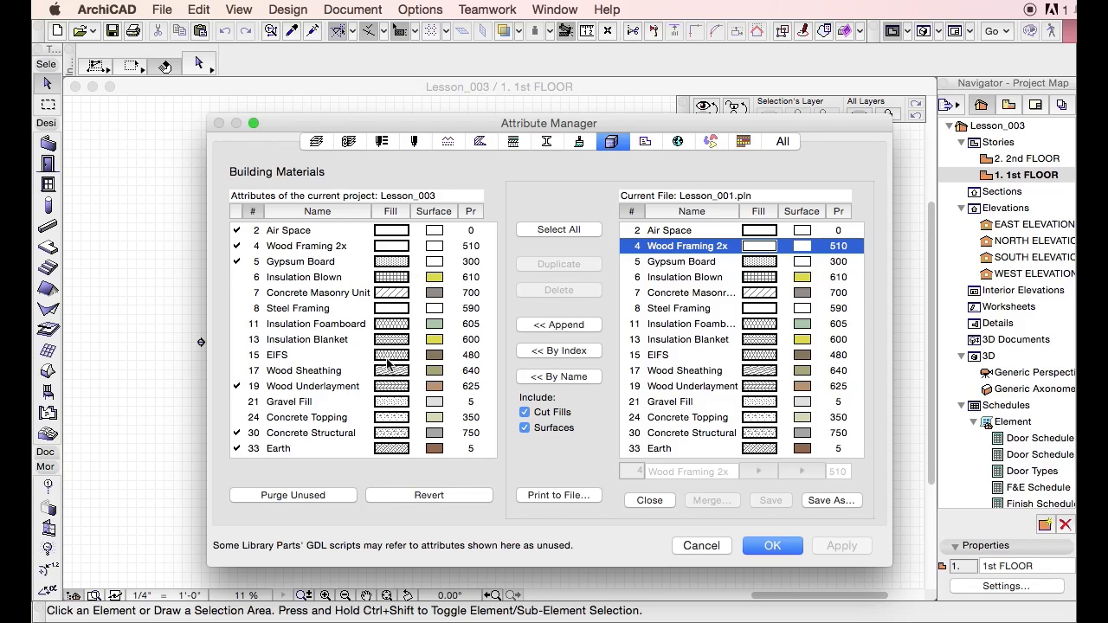
pyautogui.scroll(-4, 368, 282)
pyautogui.scroll(-4, 370, 280)
pyautogui.moveTo(491, 307); pyautogui.dragTo(504, 477)
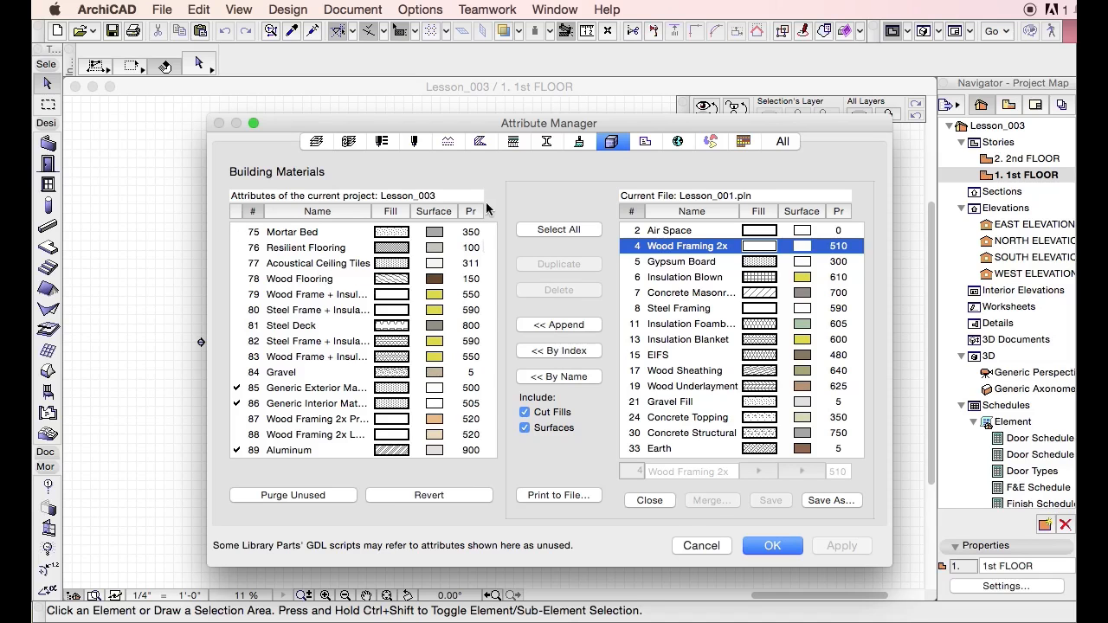
# Compare the layers, the layer combinations and the combined list of all attribute types between the two files.
pyautogui.click(317, 143)
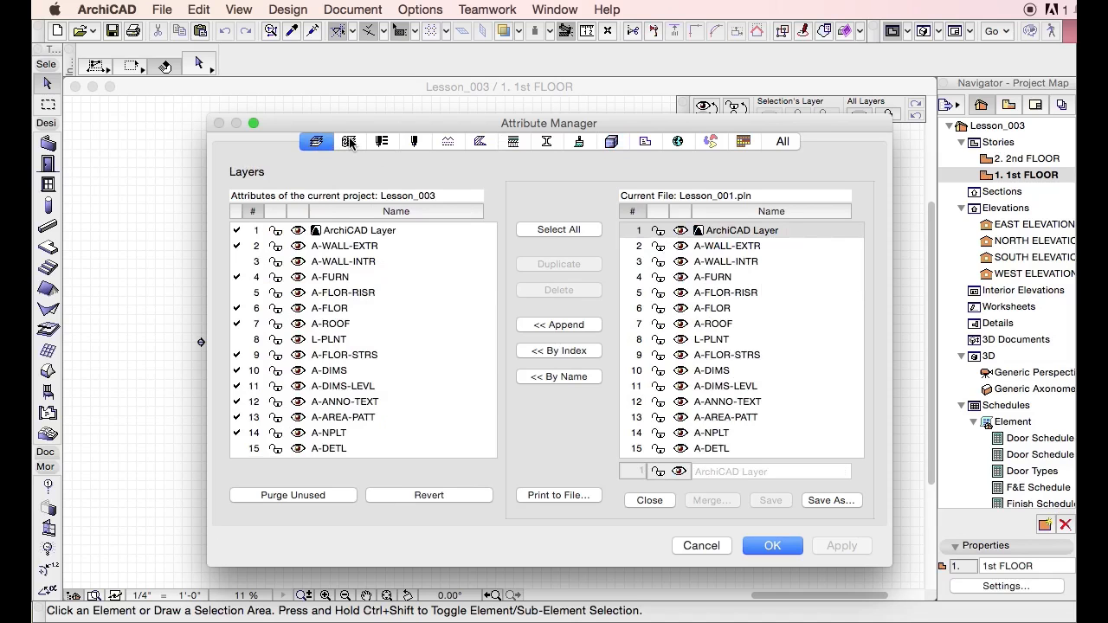
pyautogui.click(350, 142)
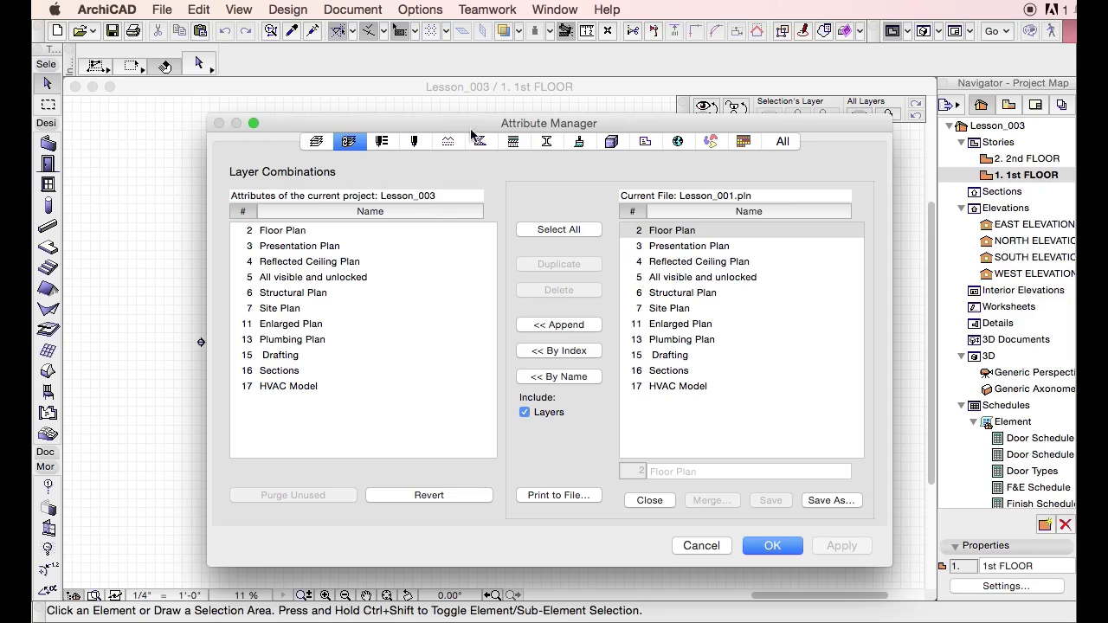
pyautogui.click(784, 141)
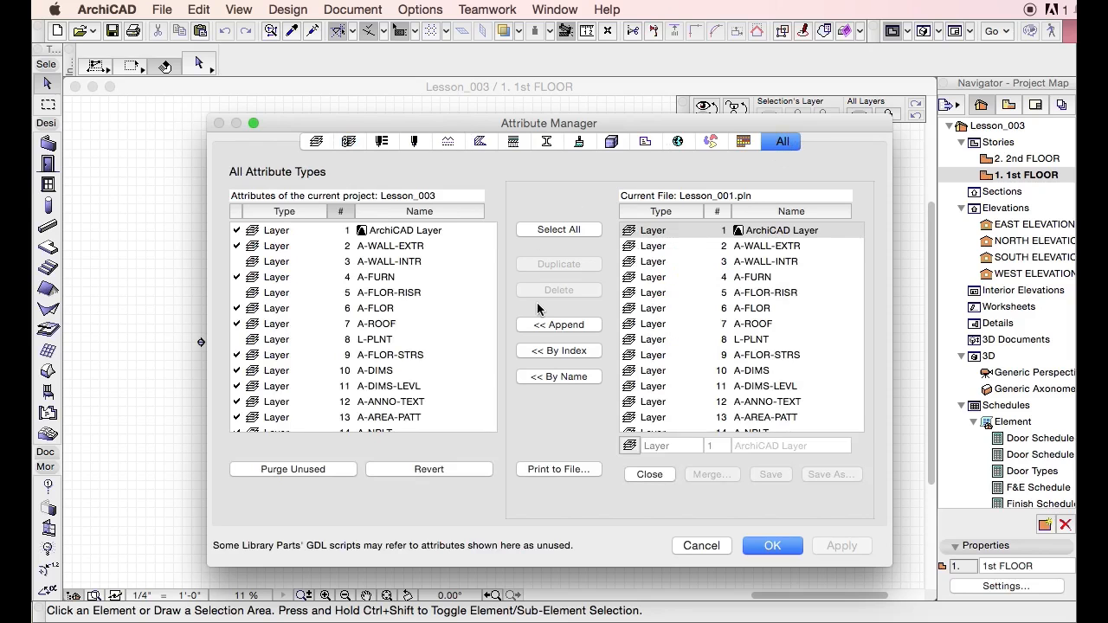
# Close Lesson_001.pln in the Attribute Manager and try appending all attributes of the current project to the empty Untitled.aat file.
pyautogui.click(649, 474)
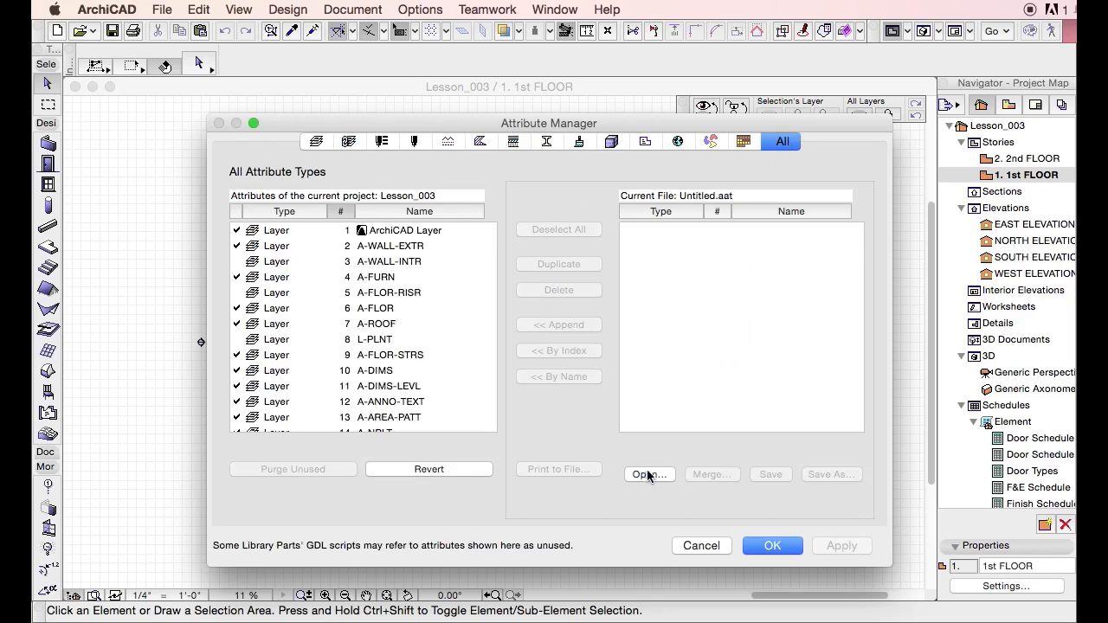
pyautogui.click(413, 232)
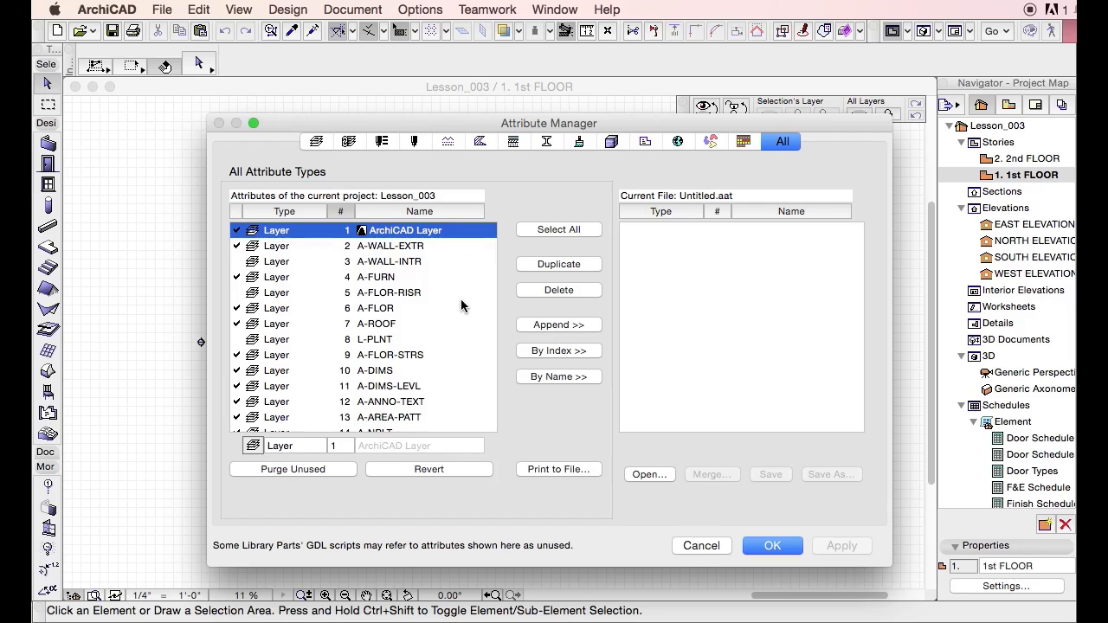
pyautogui.press('super+a')
pyautogui.click(566, 325)
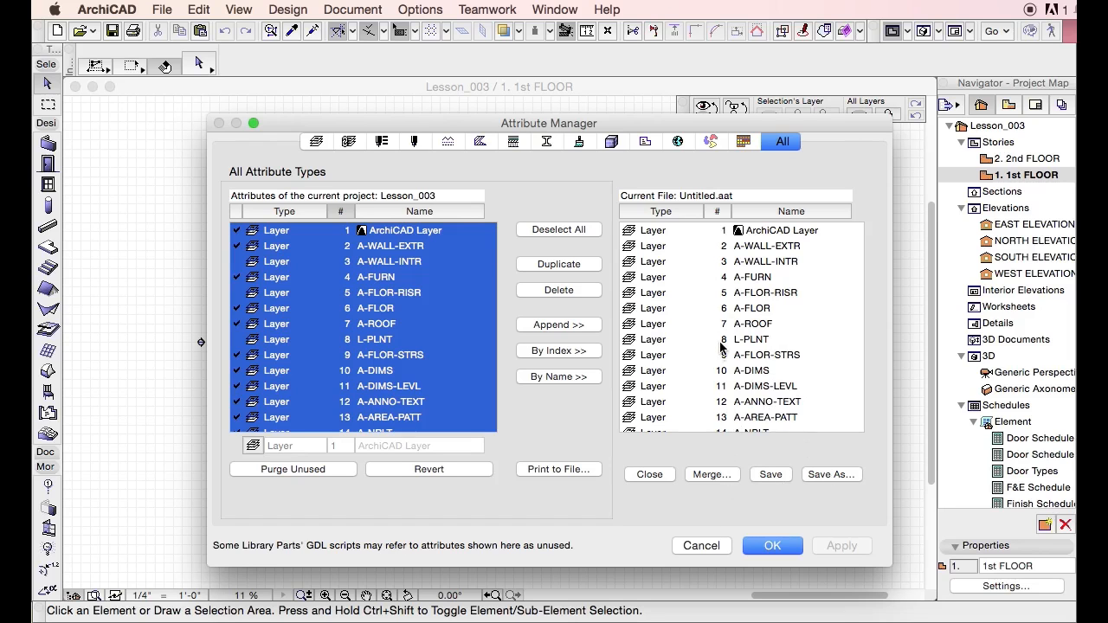
pyautogui.press('Escape')
# Open the model view Layer Settings and move and resize the dialog so that it fits fully on the screen.
pyautogui.click(407, 7)
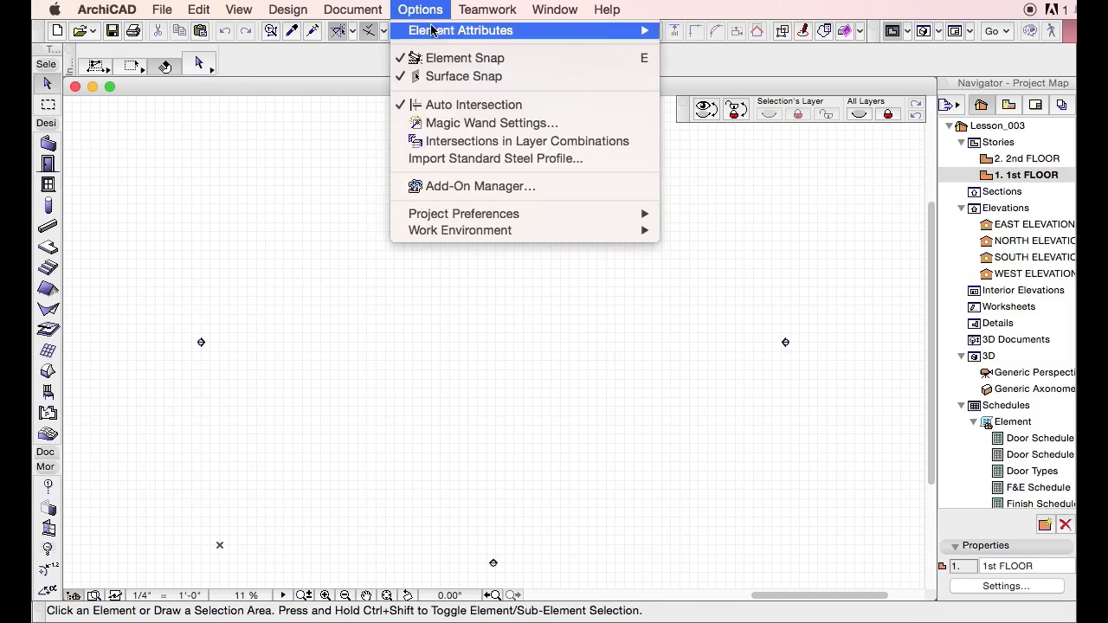
pyautogui.moveTo(440, 33)
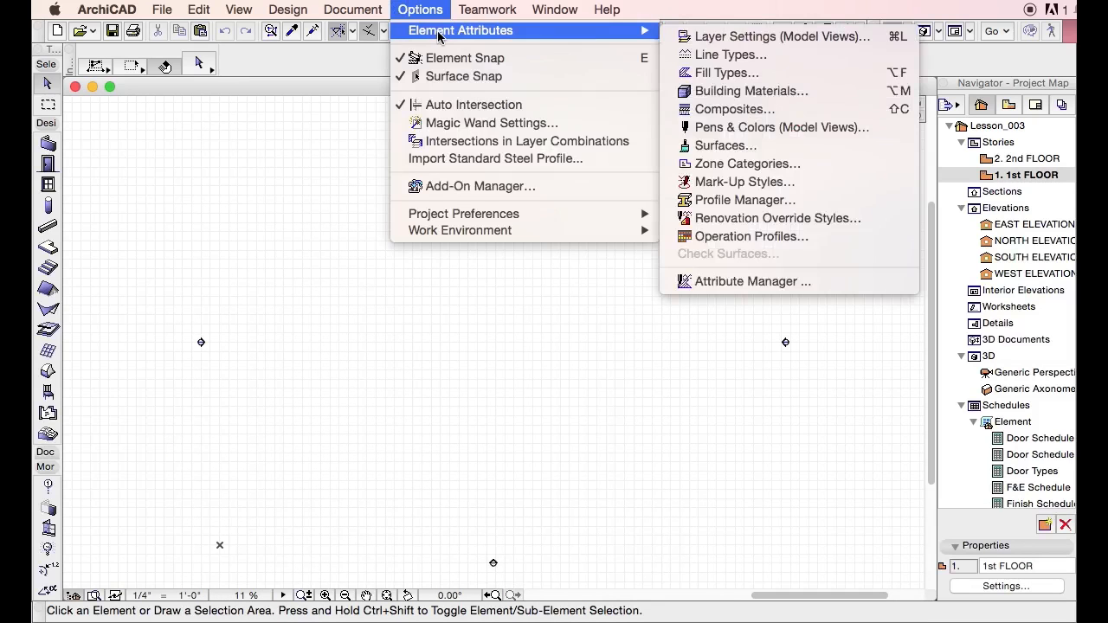
pyautogui.click(762, 36)
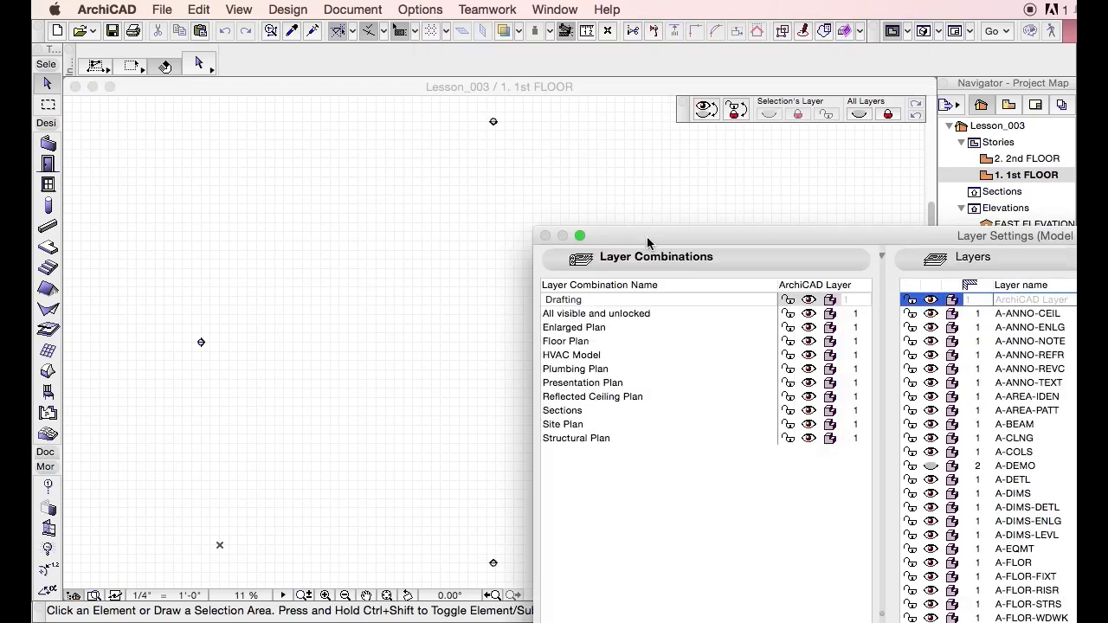
pyautogui.moveTo(600, 231); pyautogui.dragTo(858, 357)
pyautogui.click(838, 361)
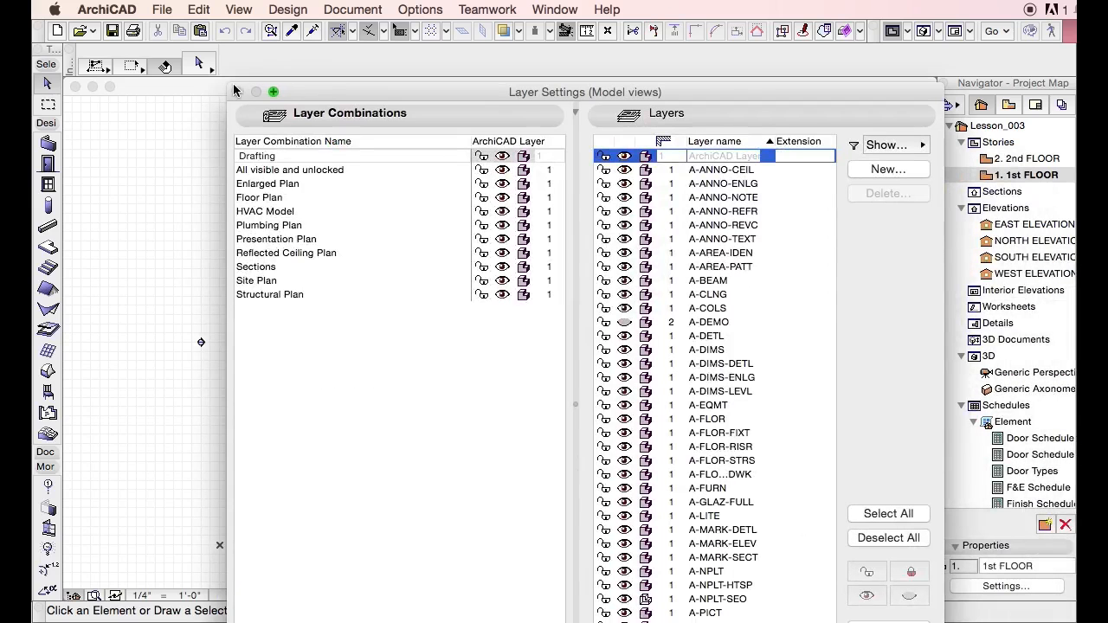
pyautogui.moveTo(240, 106); pyautogui.dragTo(353, 249)
pyautogui.moveTo(433, 257); pyautogui.dragTo(296, 100)
pyautogui.moveTo(478, 324)
pyautogui.mouseDown()
pyautogui.moveTo(516, 322)
pyautogui.moveTo(479, 321)
pyautogui.mouseUp()
pyautogui.moveTo(801, 525); pyautogui.dragTo(918, 556)
pyautogui.moveTo(475, 345)
pyautogui.mouseDown()
pyautogui.moveTo(508, 342)
pyautogui.moveTo(494, 342)
pyautogui.mouseUp()
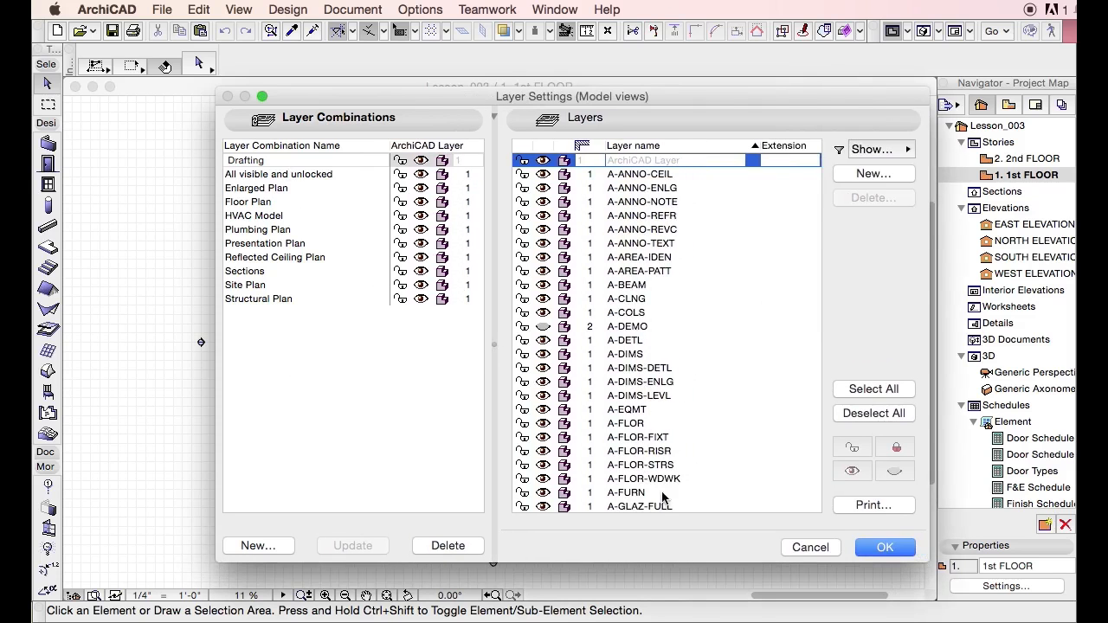
# Look through the complete layer list beside the layer combinations, narrow the dialog and close it without changes.
pyautogui.scroll(-15, 675, 414)
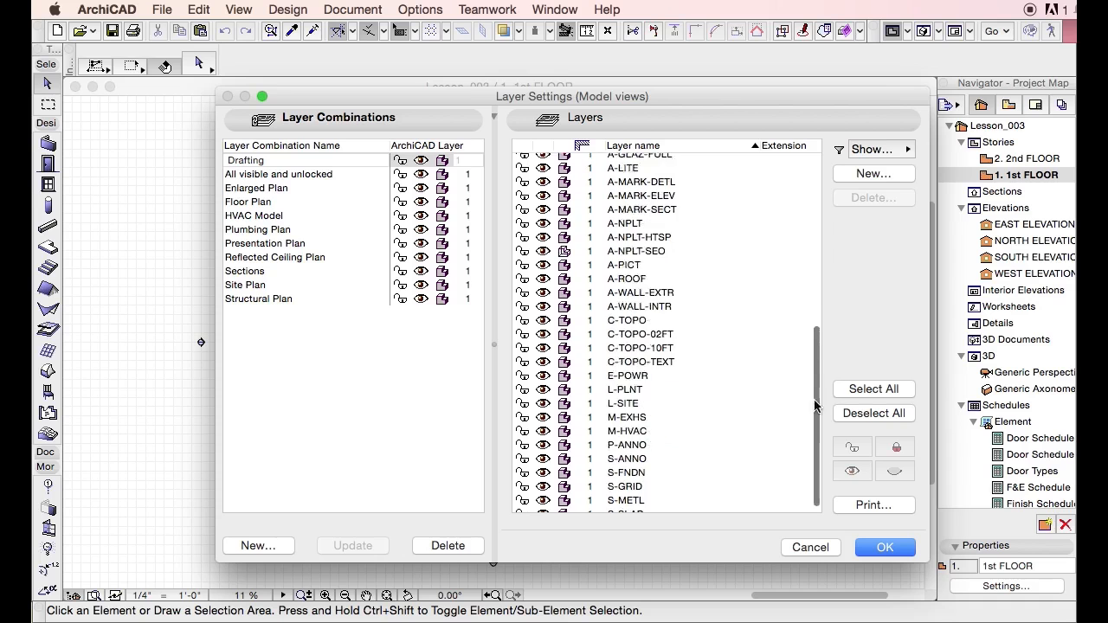
pyautogui.moveTo(817, 408); pyautogui.dragTo(814, 190)
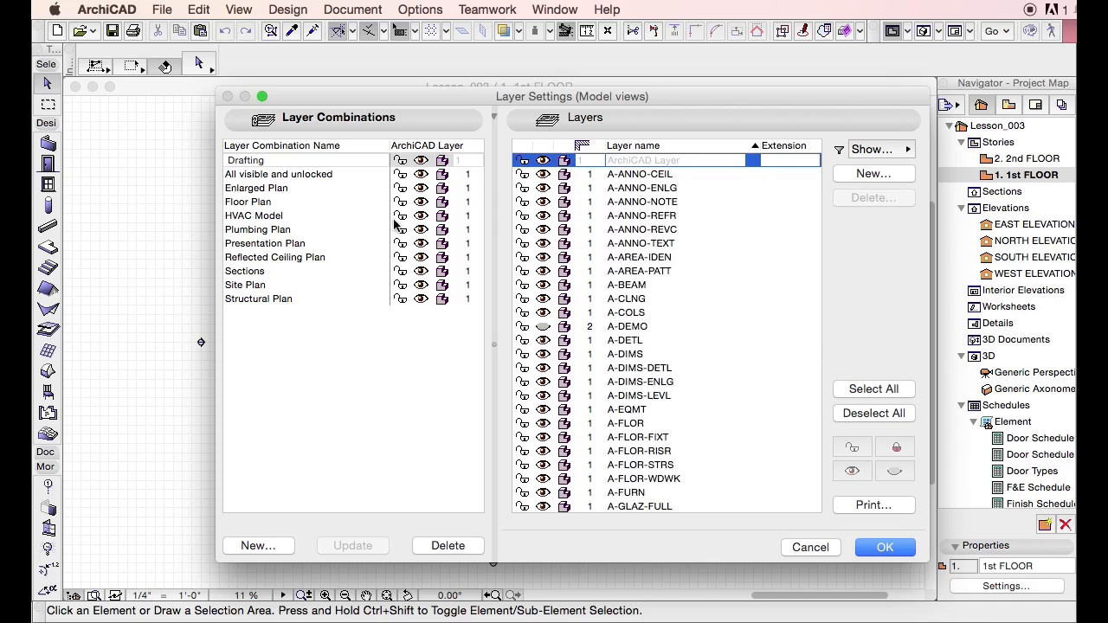
pyautogui.moveTo(932, 338); pyautogui.dragTo(814, 339)
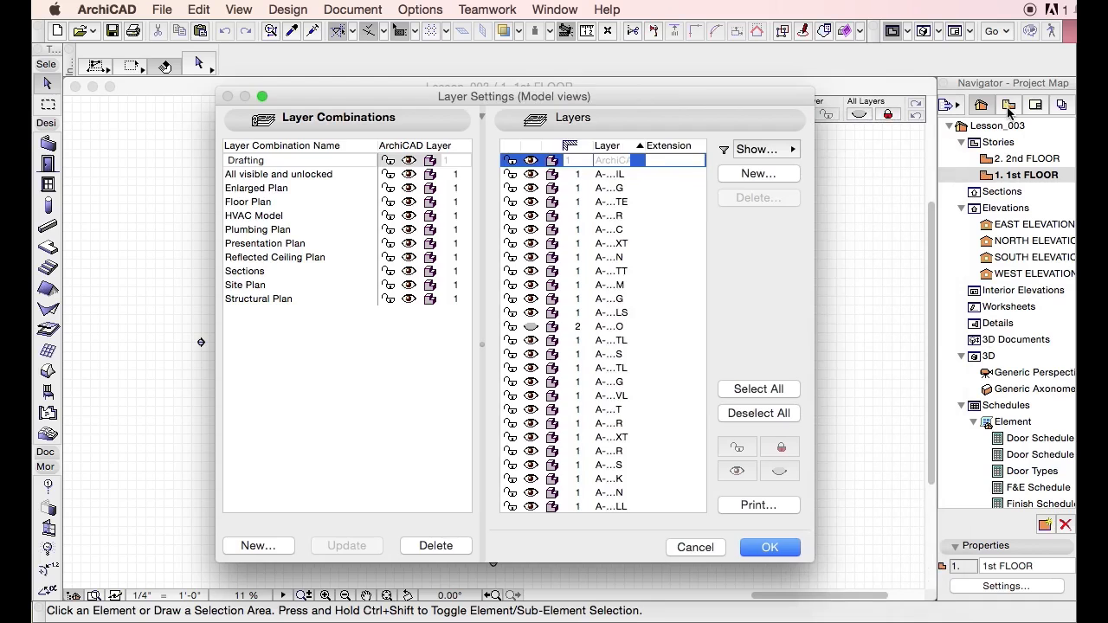
pyautogui.press('Escape')
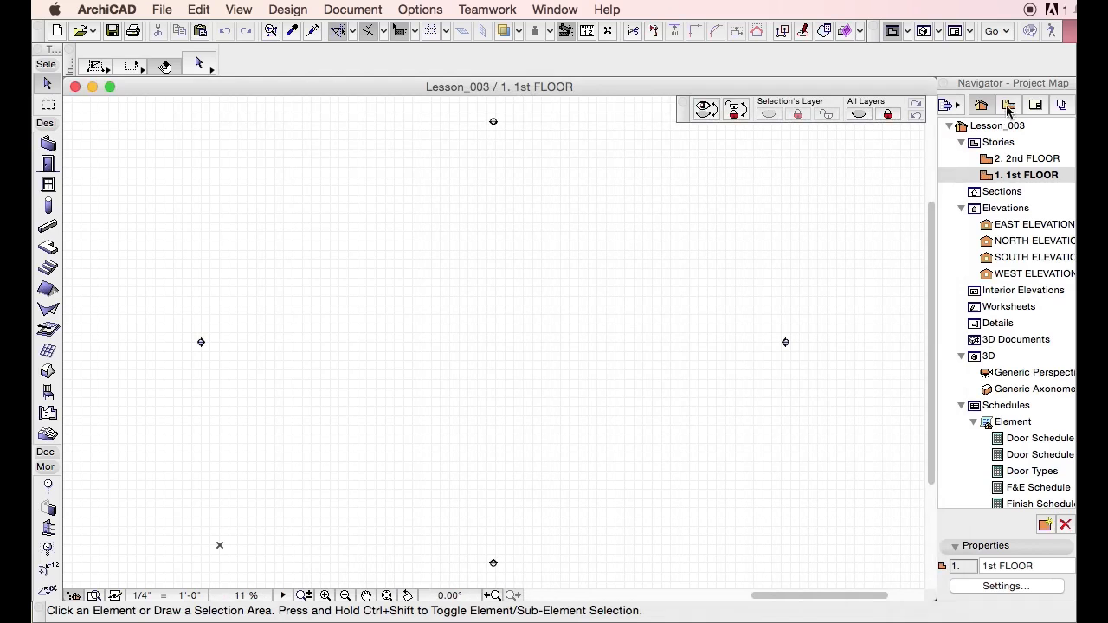
# Switch the Navigator to the View Map and select the A0 GENERAL CONDITIONS folder under CONSTRUCTION DOCUMENTS.
pyautogui.click(1018, 174)
pyautogui.click(1009, 105)
pyautogui.click(961, 142)
pyautogui.click(987, 160)
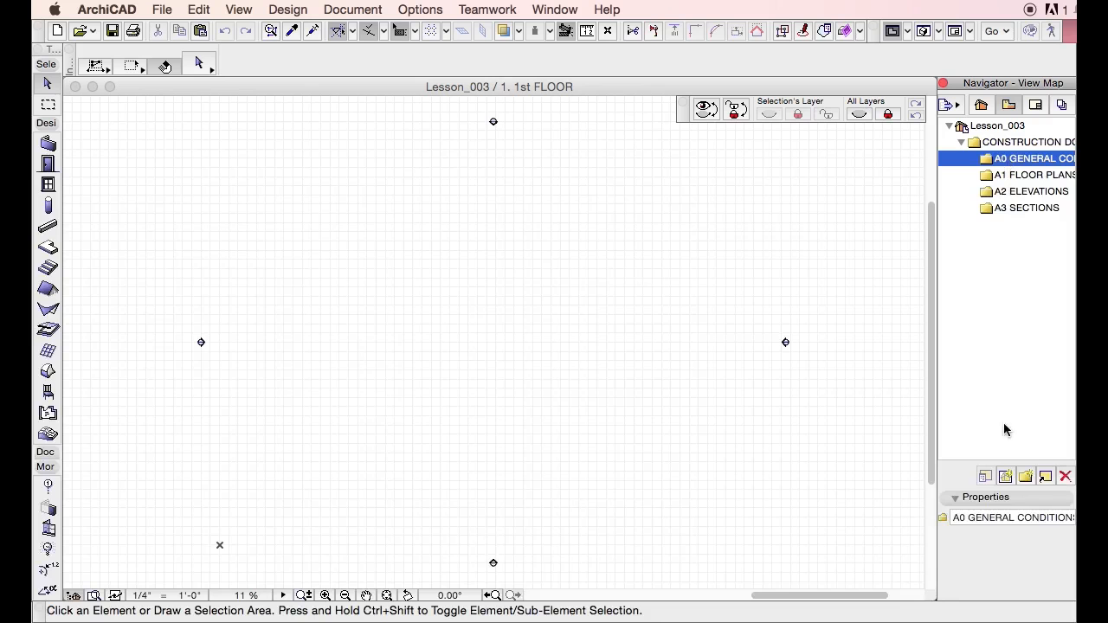
pyautogui.rightClick(683, 355)
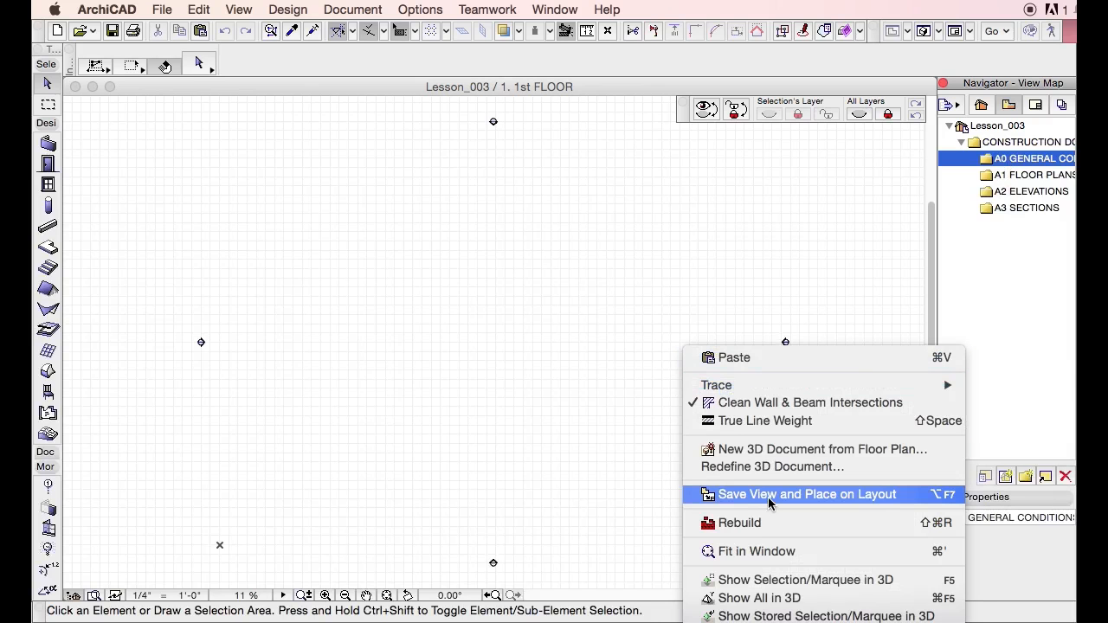
pyautogui.click(853, 336)
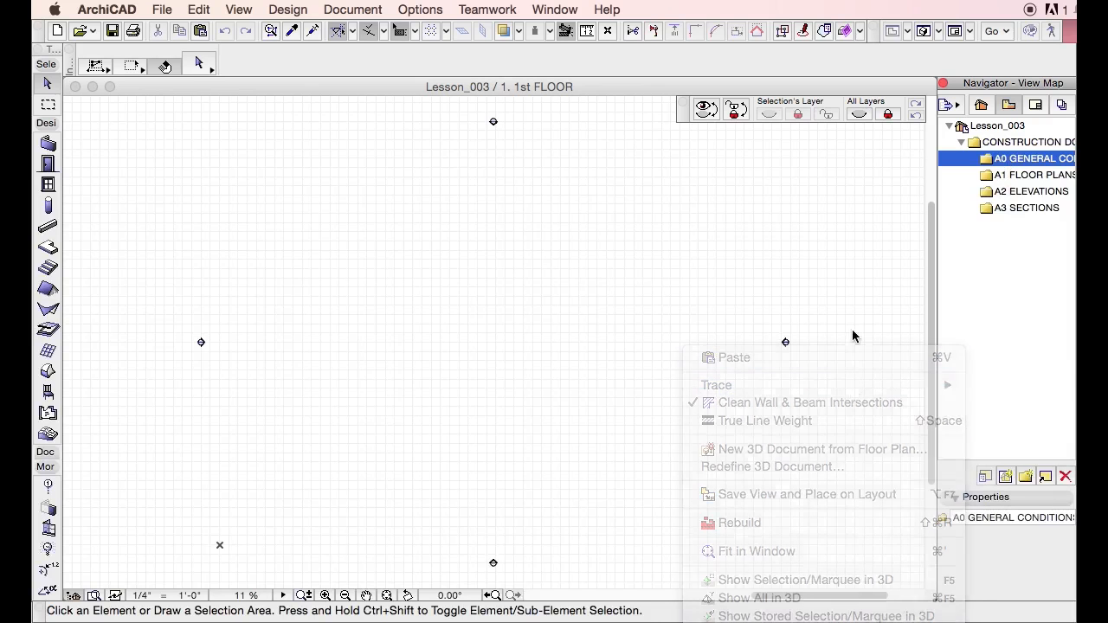
pyautogui.click(814, 290)
pyautogui.click(804, 319)
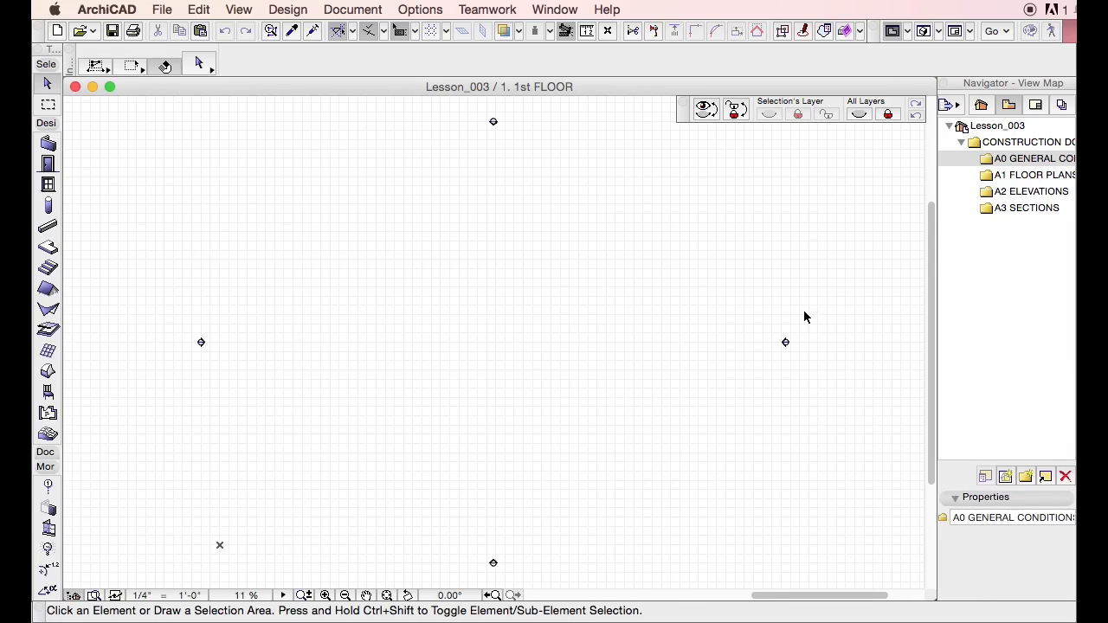
# Open the Organizer with the Project Map as the source and the View Map as the destination.
pyautogui.hotkey('alt', 'shift', 'l')
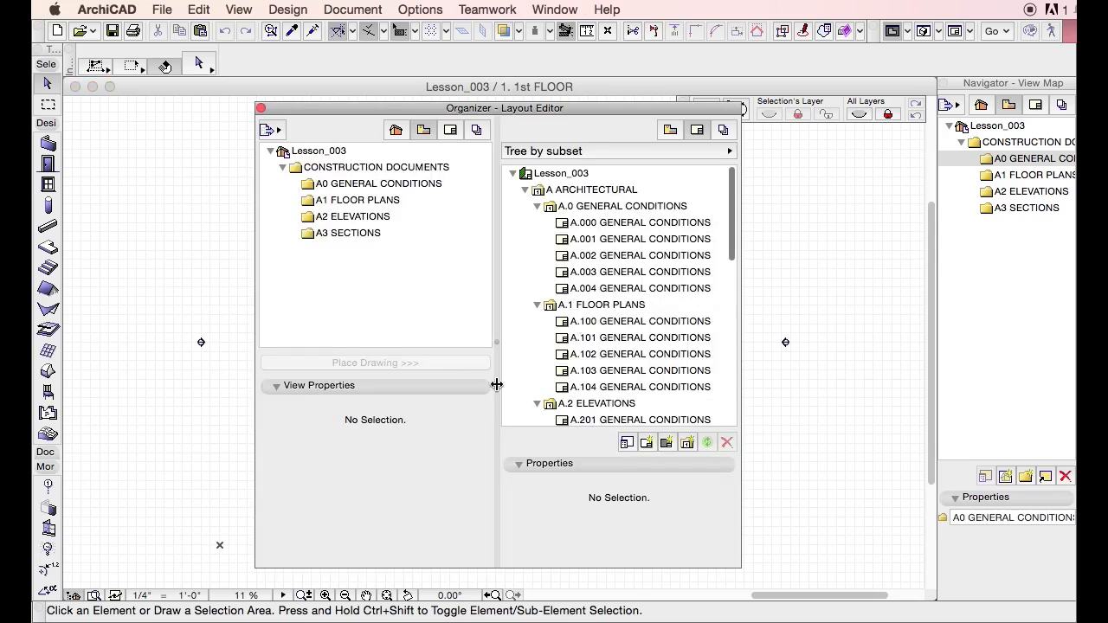
pyautogui.click(475, 390)
pyautogui.click(670, 130)
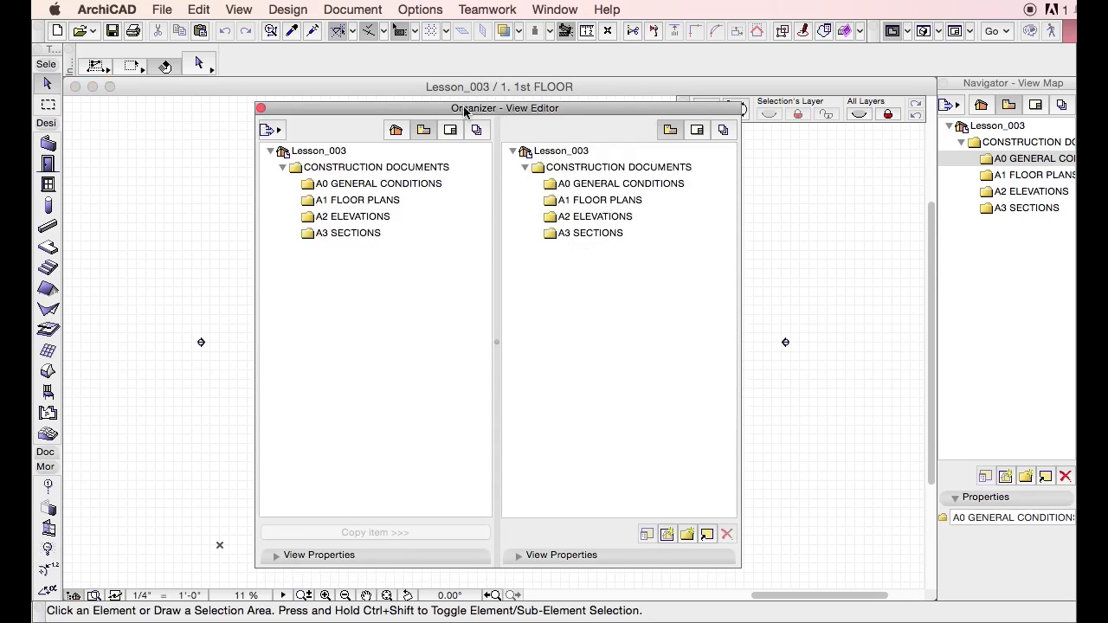
pyautogui.click(396, 130)
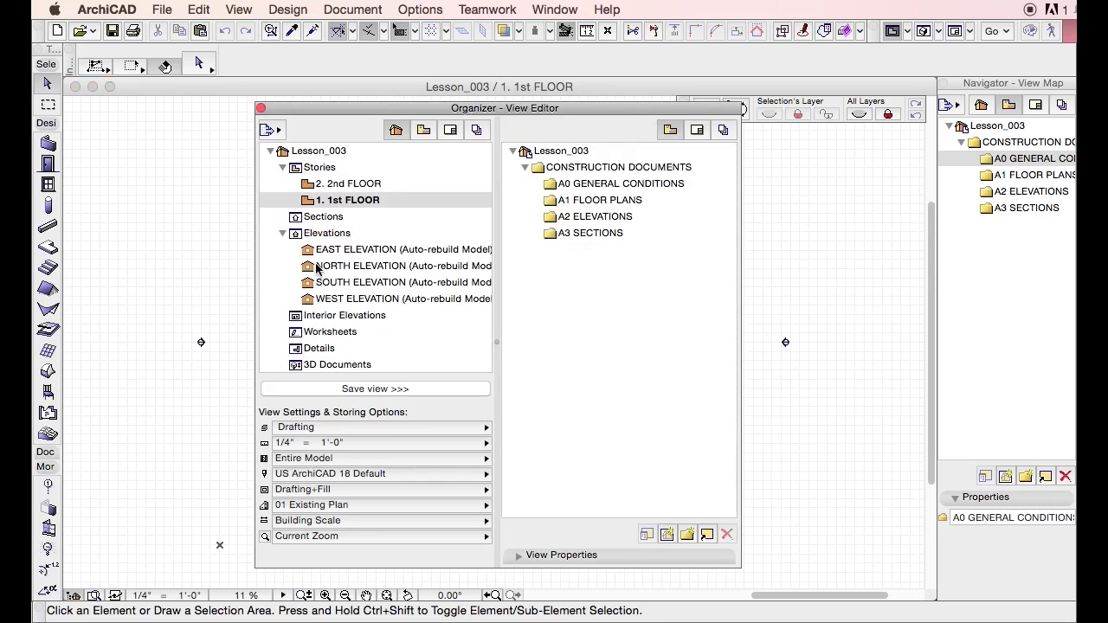
# Set the layer combination for new views to Floor Plan in the Organizer's view settings.
pyautogui.click(337, 428)
pyautogui.click(528, 478)
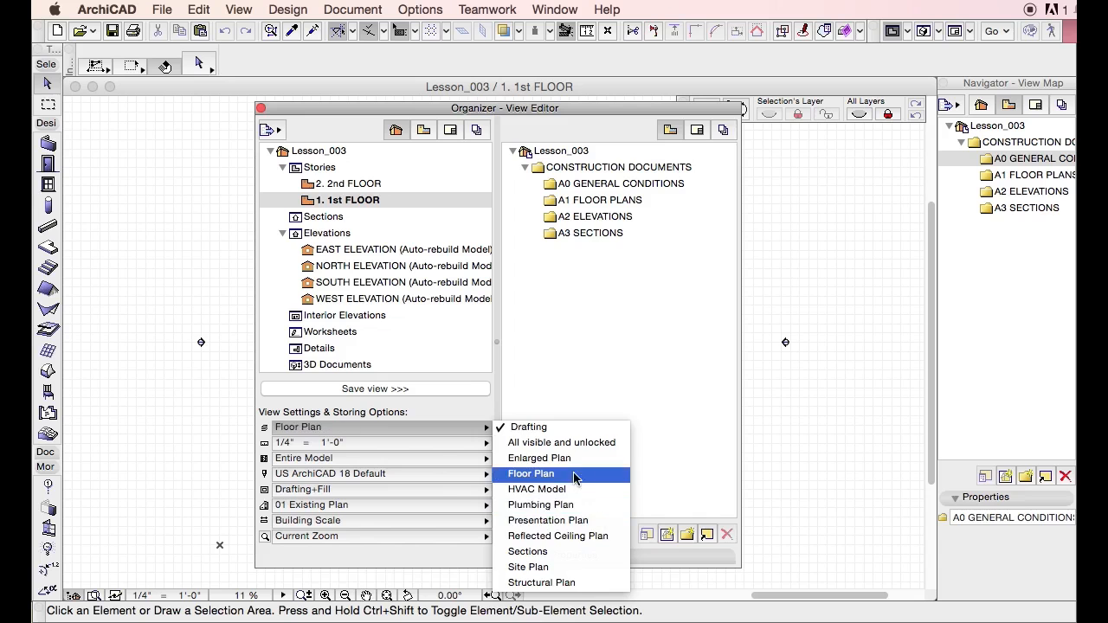
pyautogui.click(439, 445)
pyautogui.click(438, 457)
pyautogui.click(438, 458)
pyautogui.click(433, 483)
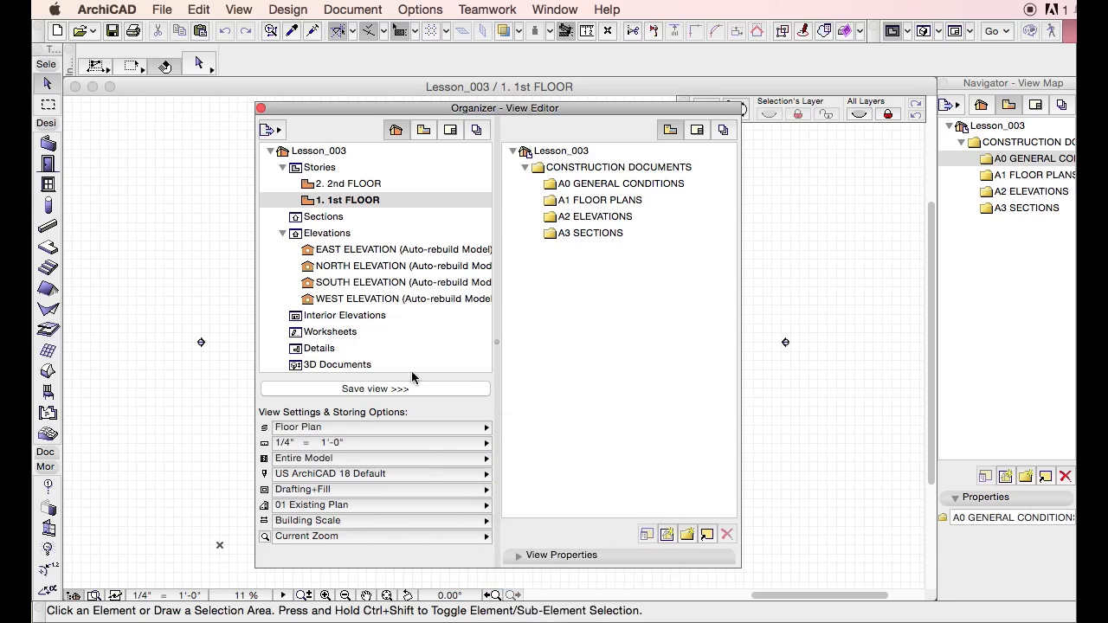
# Save the 1st FLOOR story as a view in the A0 GENERAL CONDITIONS folder, expand its view properties and open the view.
pyautogui.moveTo(346, 200); pyautogui.dragTo(585, 191)
pyautogui.click(617, 555)
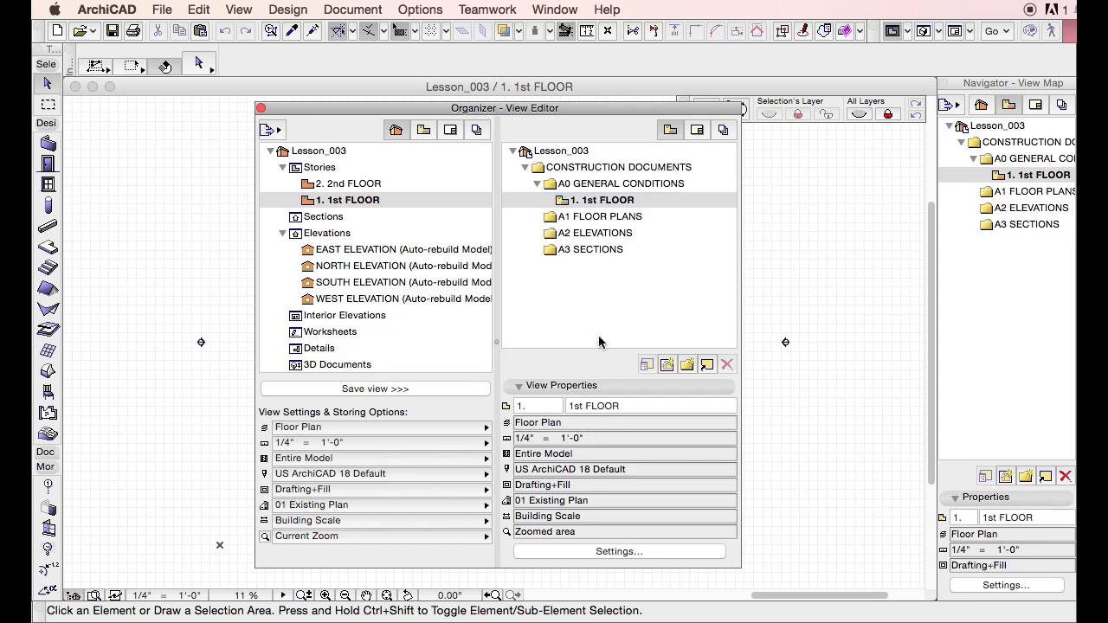
pyautogui.click(571, 204)
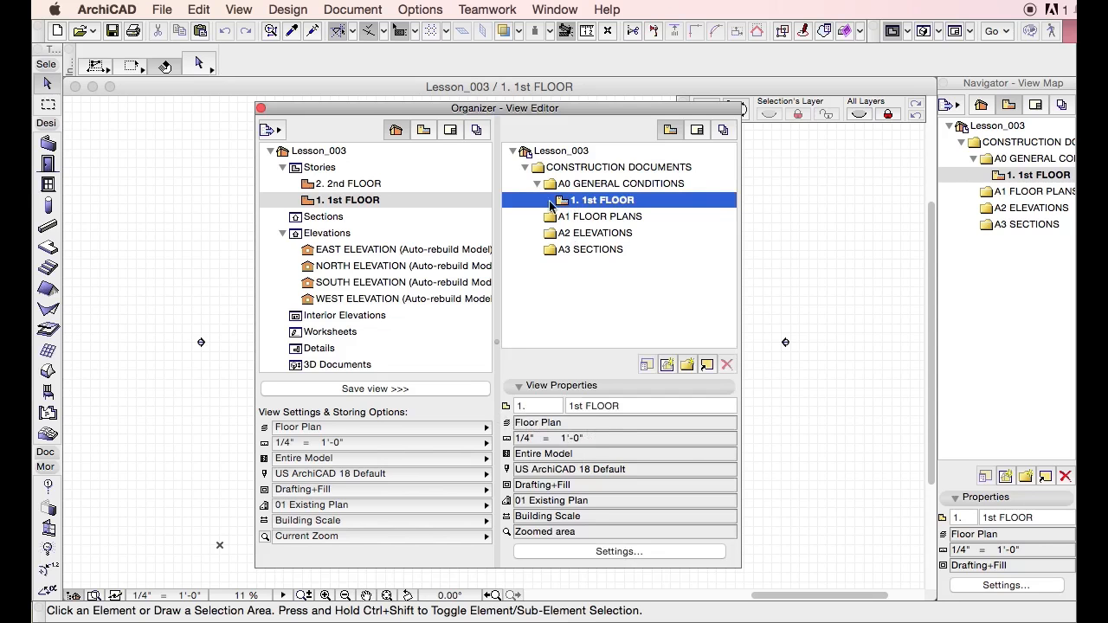
pyautogui.moveTo(185, 247)
pyautogui.mouseDown()
pyautogui.moveTo(352, 239)
pyautogui.moveTo(336, 222)
pyautogui.mouseUp()
# In the Layer Settings, apply the Floor Plan combination, make the A-BEAM layer visible and accept the change.
pyautogui.press('super+l')
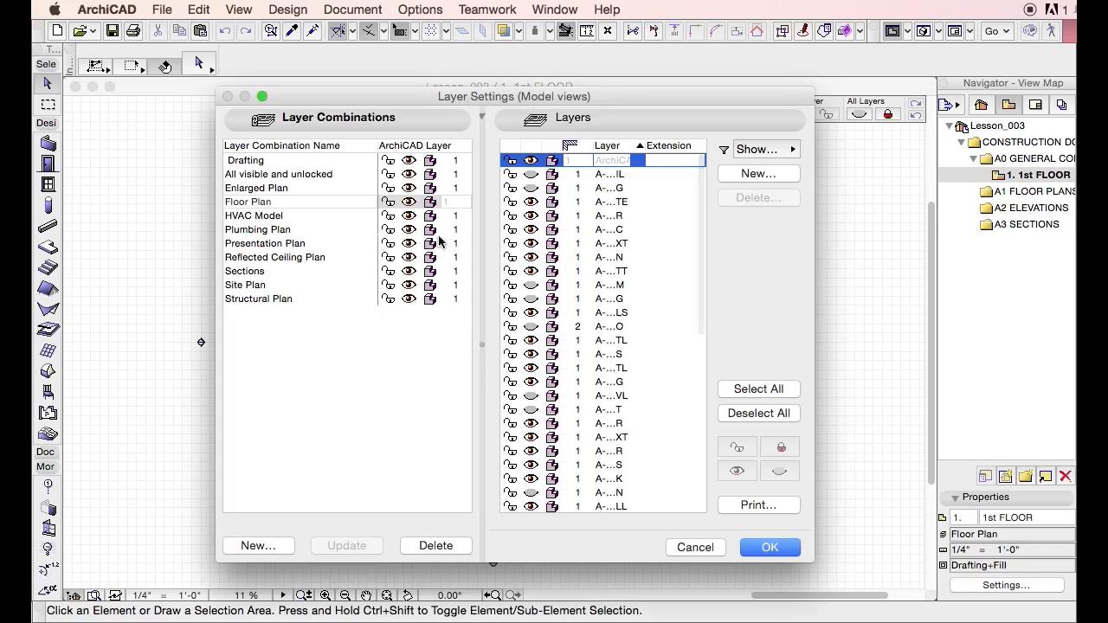
pyautogui.click(322, 257)
pyautogui.click(532, 257)
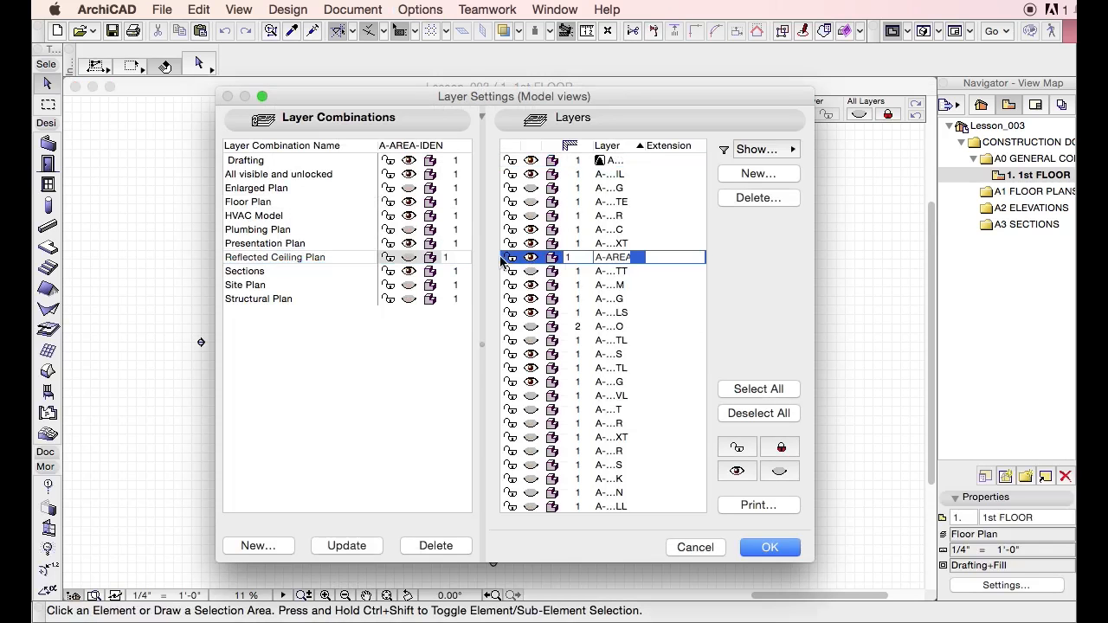
pyautogui.click(332, 204)
pyautogui.click(532, 284)
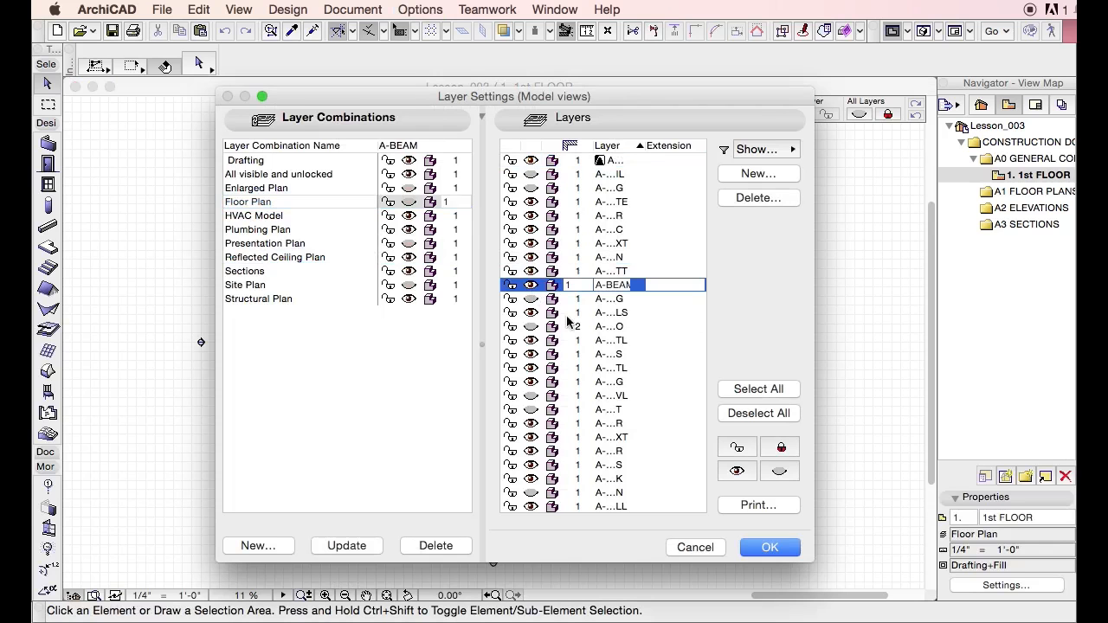
pyautogui.click(770, 547)
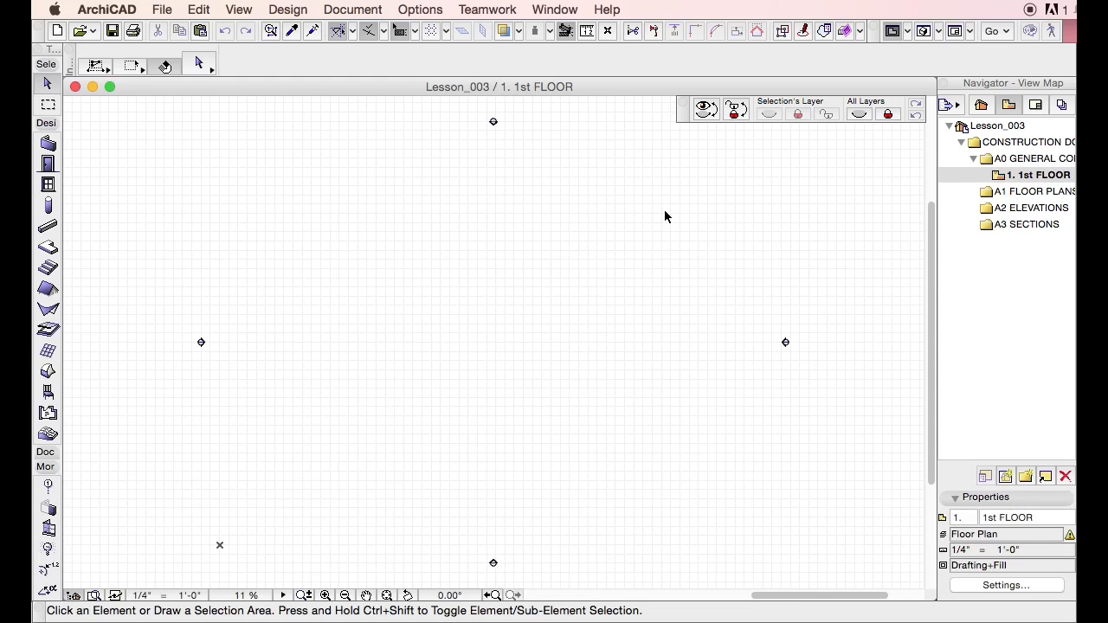
pyautogui.click(1002, 161)
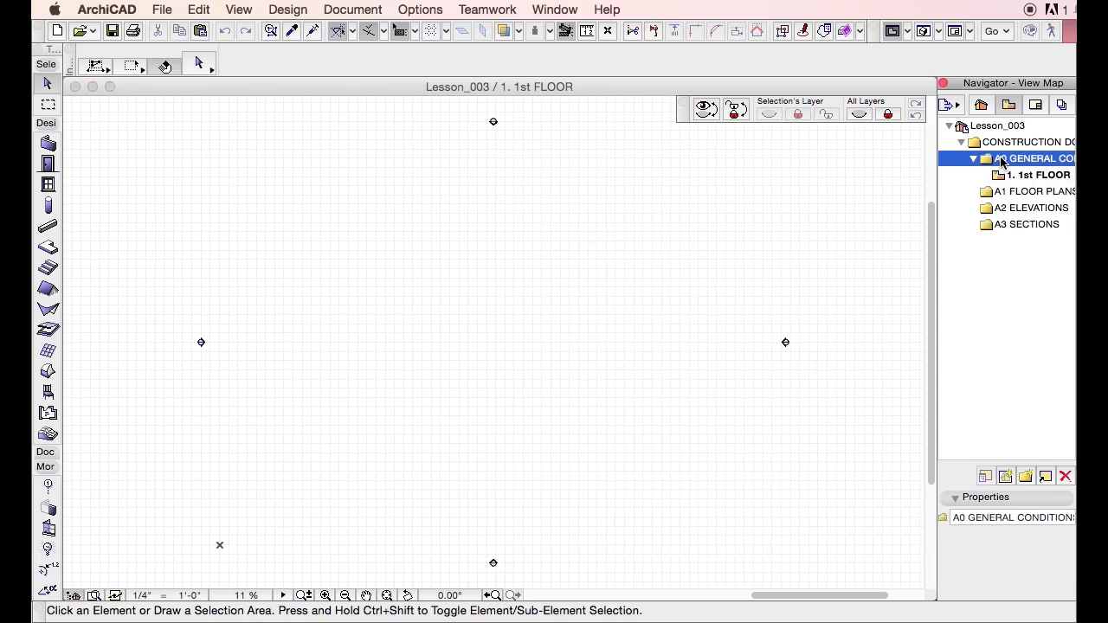
pyautogui.moveTo(824, 175); pyautogui.dragTo(600, 207)
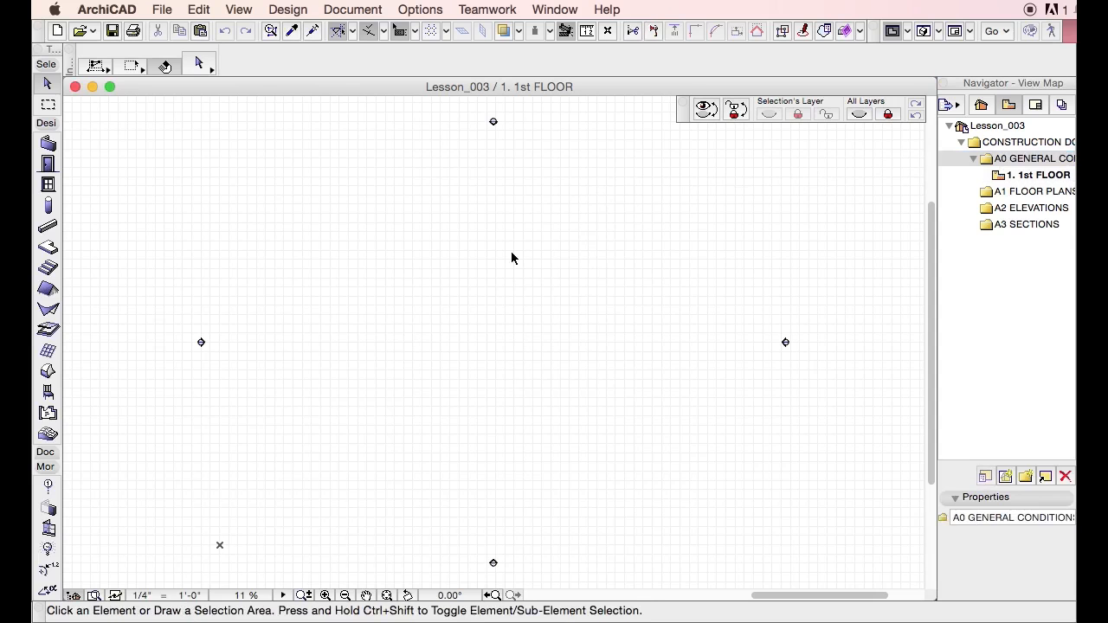
pyautogui.rightClick(490, 227)
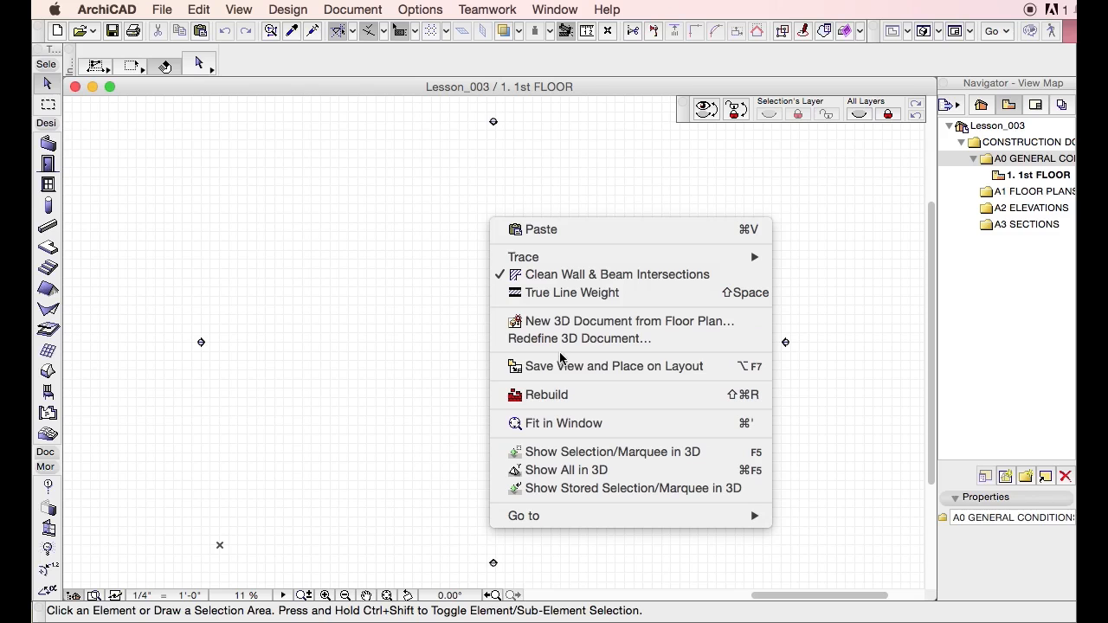
pyautogui.click(623, 369)
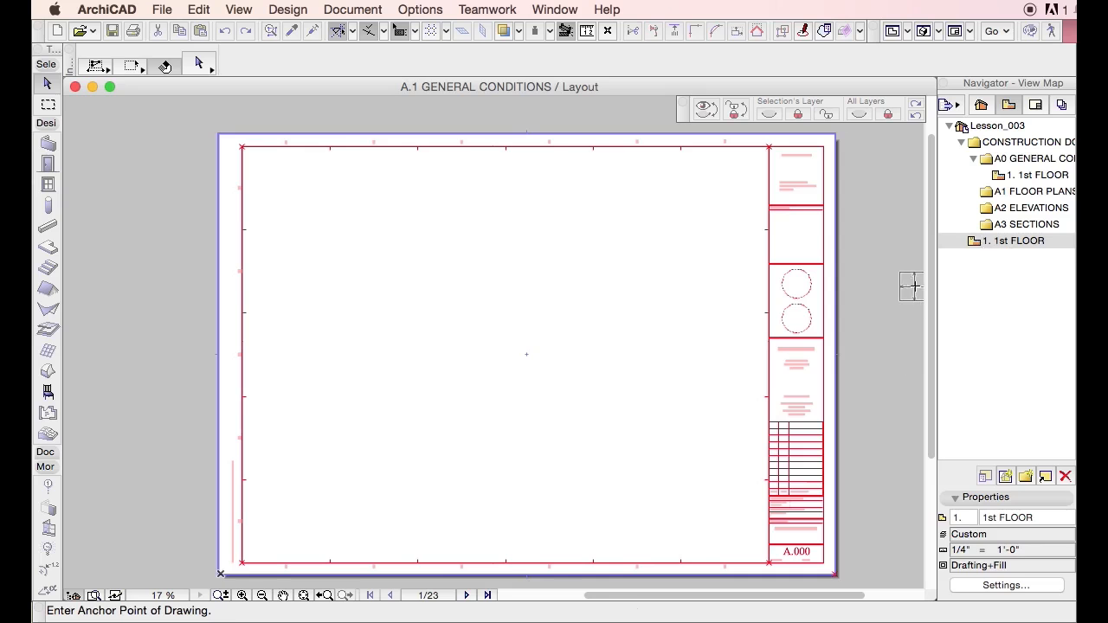
pyautogui.press('Escape')
pyautogui.press('F2')
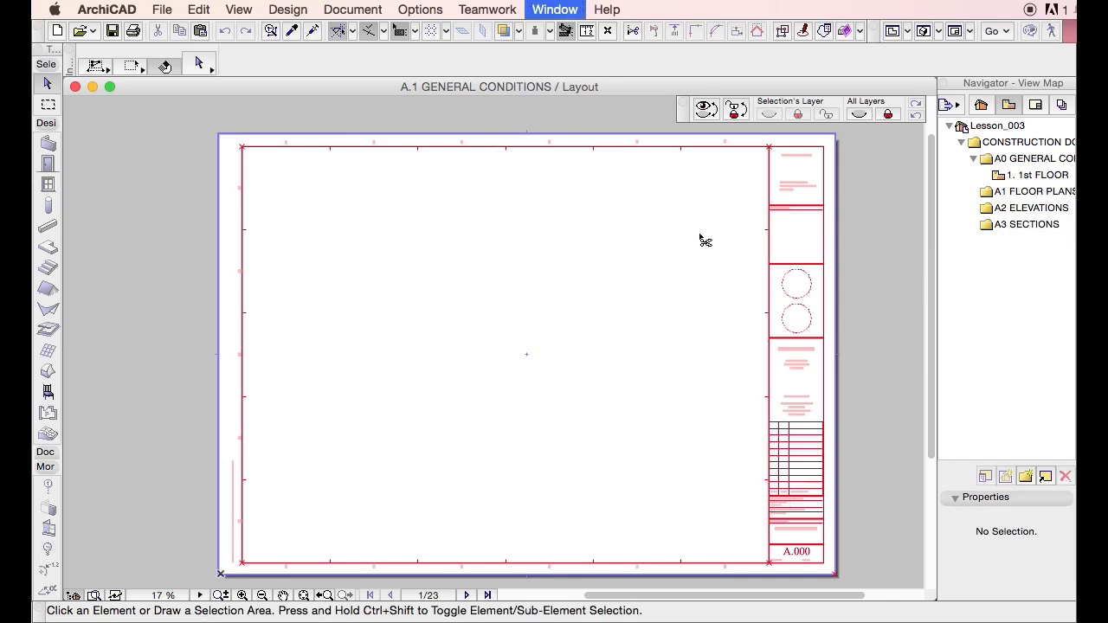
# Save the 1st FLOOR plan as a view and place it as a drawing near the middle of the A.000 GENERAL CONDITIONS layout.
pyautogui.rightClick(608, 254)
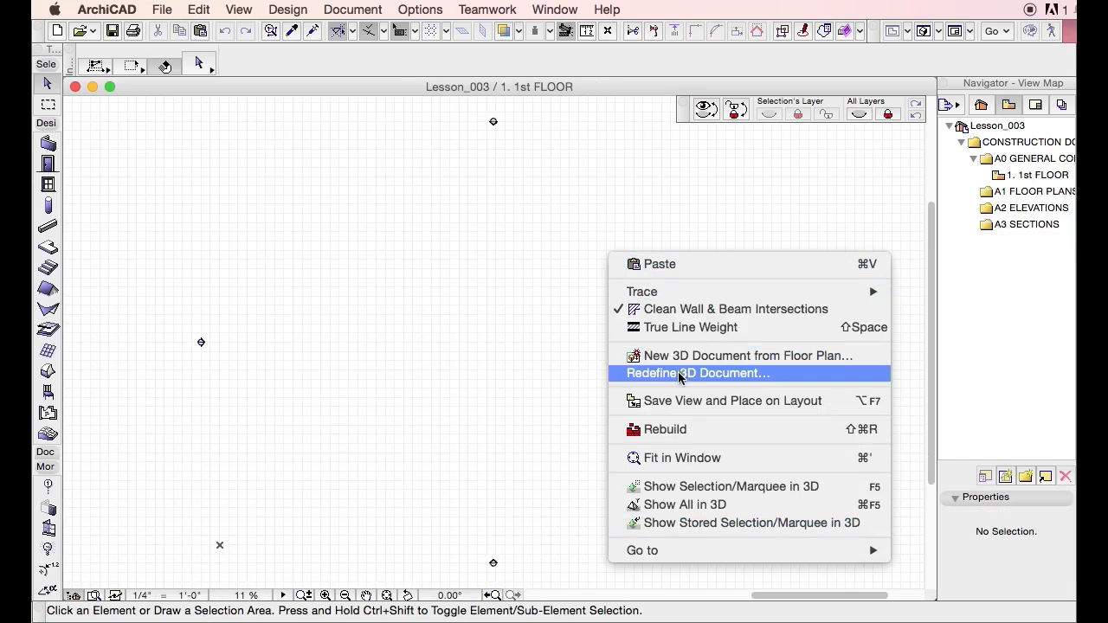
pyautogui.click(683, 400)
pyautogui.click(521, 329)
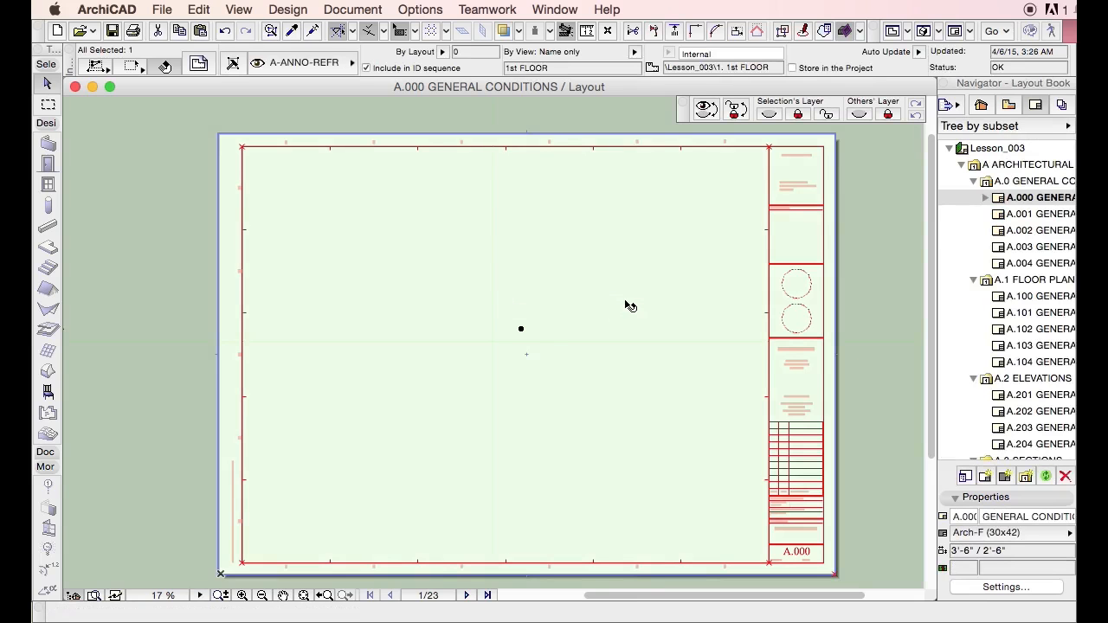
# Review the placed drawing's identification, properties, frame and title settings, and check its extent against the layout sheet.
pyautogui.press('super+t')
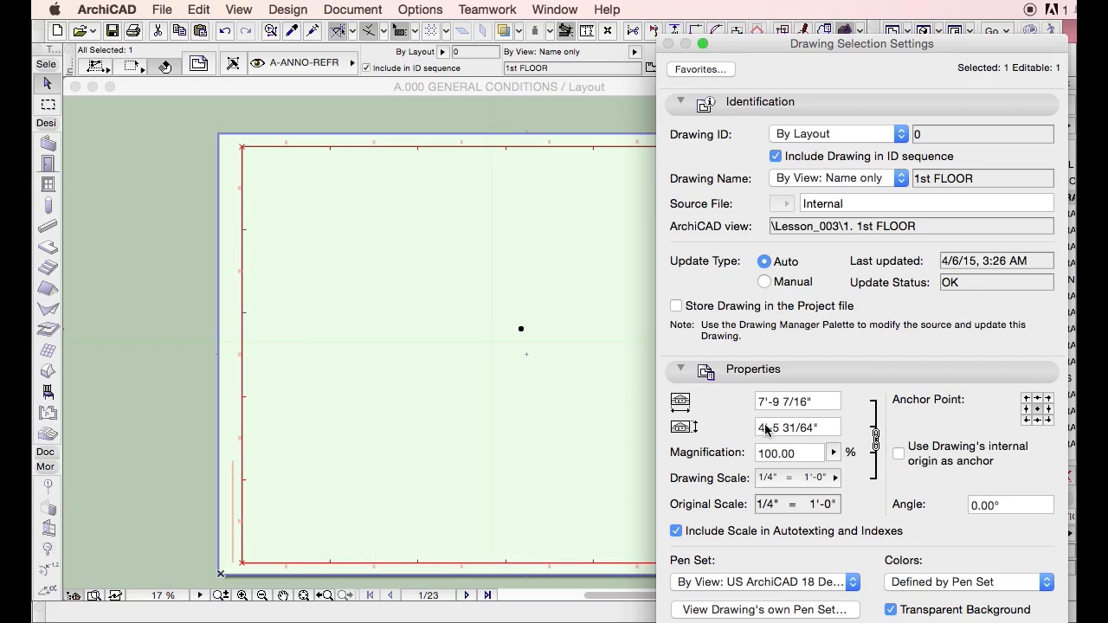
pyautogui.click(746, 367)
pyautogui.click(706, 103)
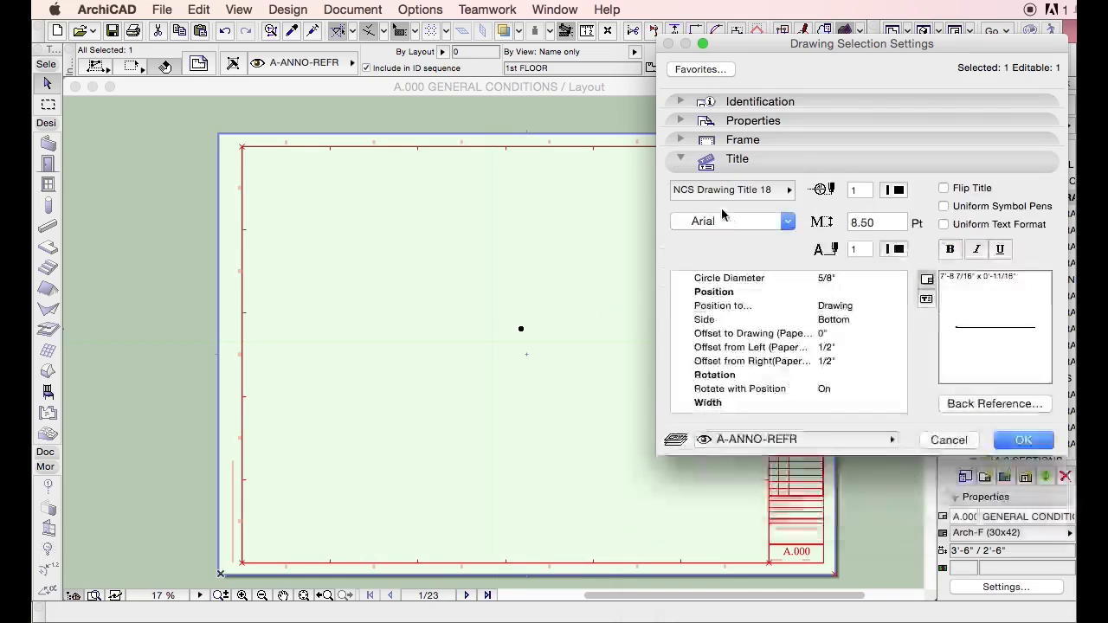
pyautogui.click(723, 139)
pyautogui.click(719, 191)
pyautogui.press('Return')
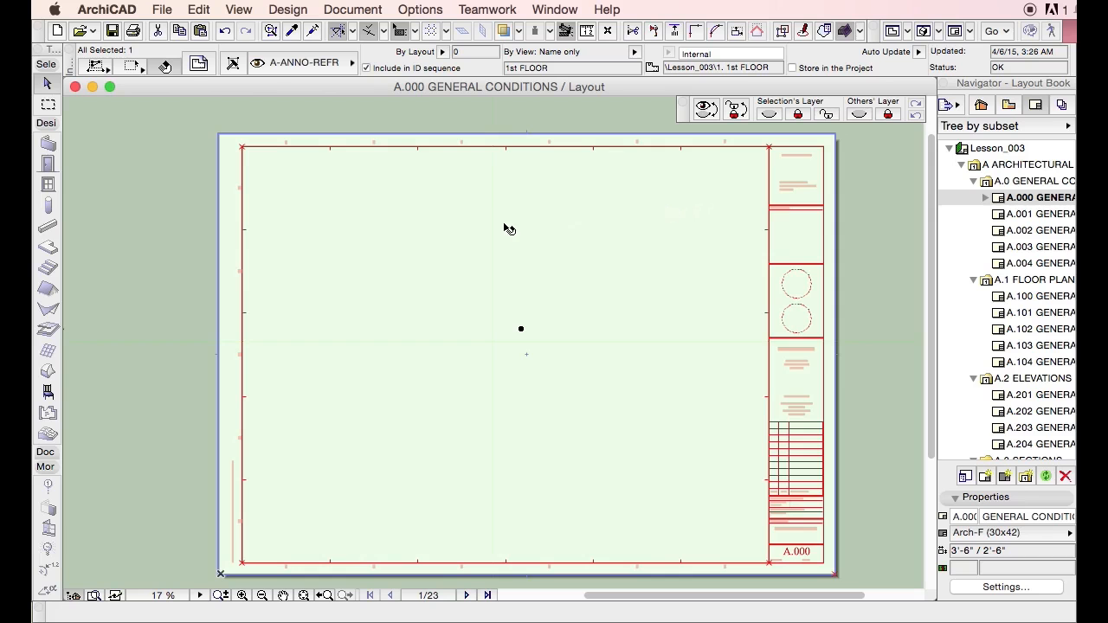
pyautogui.press('super+apostrophe')
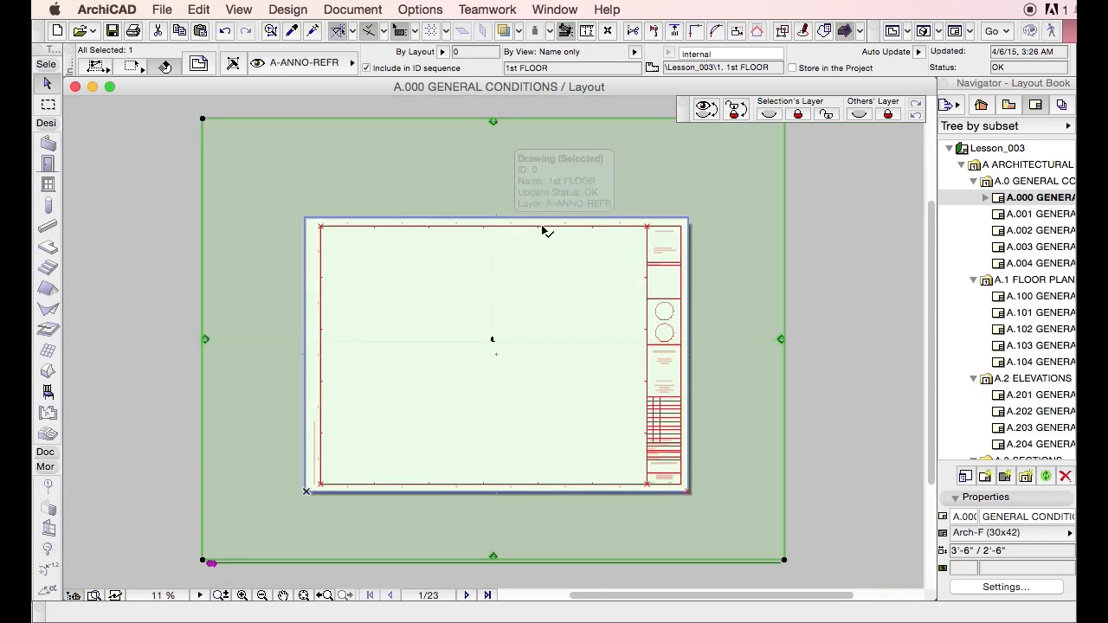
pyautogui.click(861, 174)
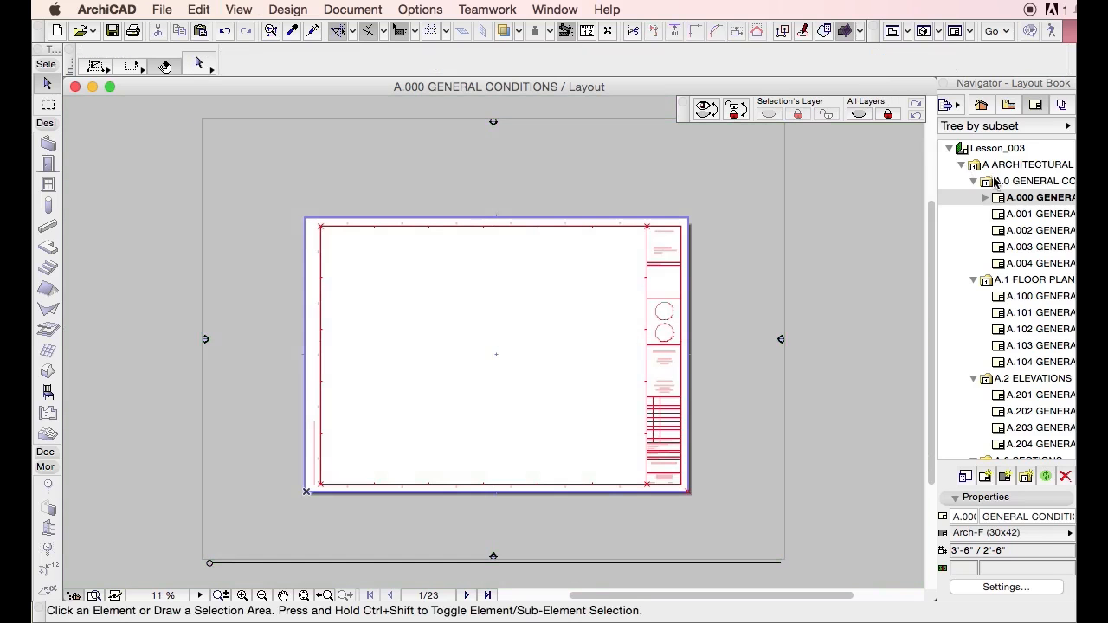
# Open the newly saved 1st FLOOR view from the View Map and set its layer combination to Floor Plan.
pyautogui.click(1008, 107)
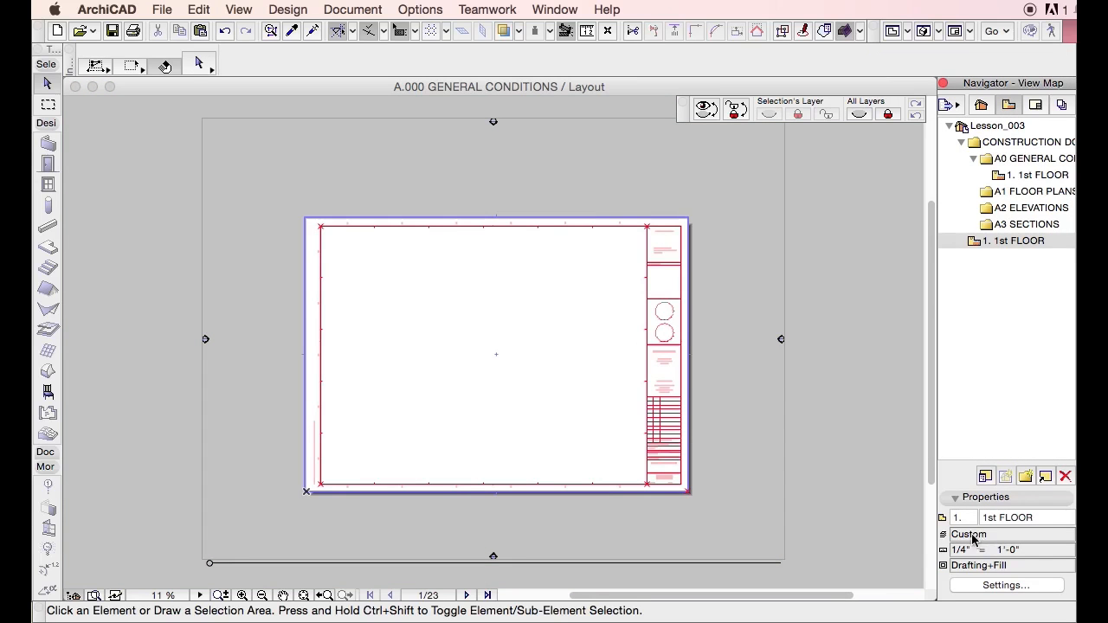
pyautogui.doubleClick(983, 242)
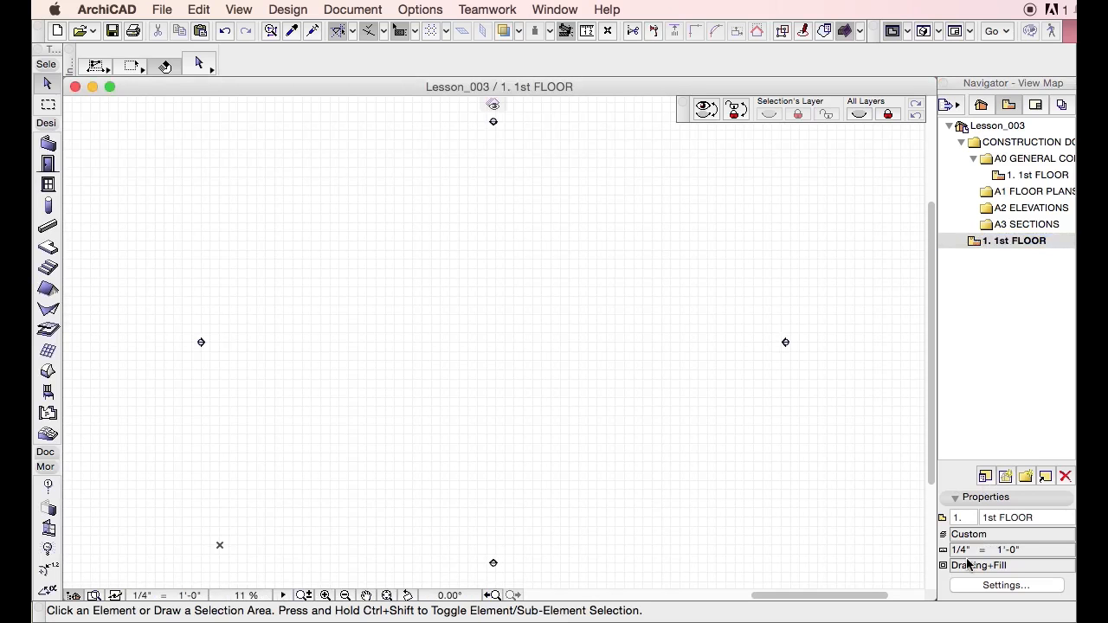
pyautogui.click(1004, 585)
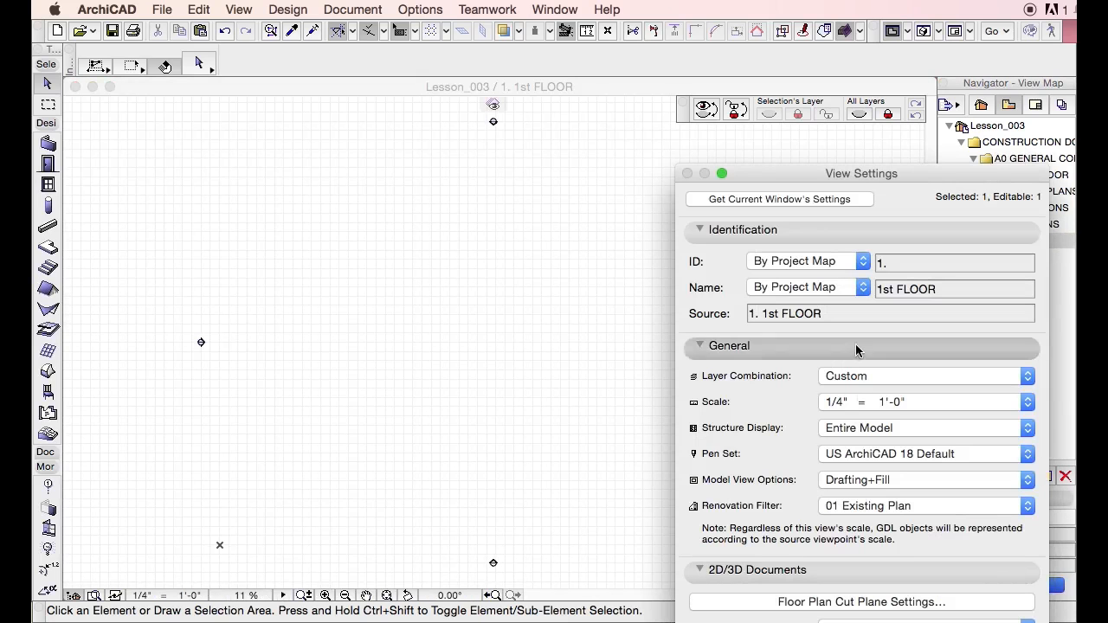
pyautogui.moveTo(854, 175); pyautogui.dragTo(594, 55)
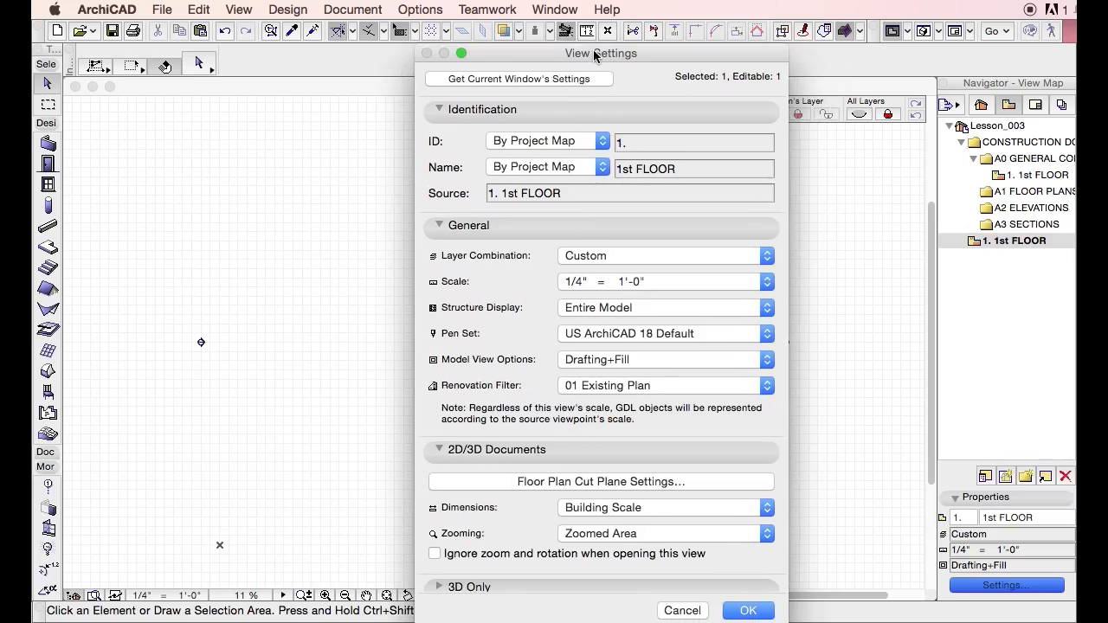
pyautogui.click(595, 450)
pyautogui.click(601, 257)
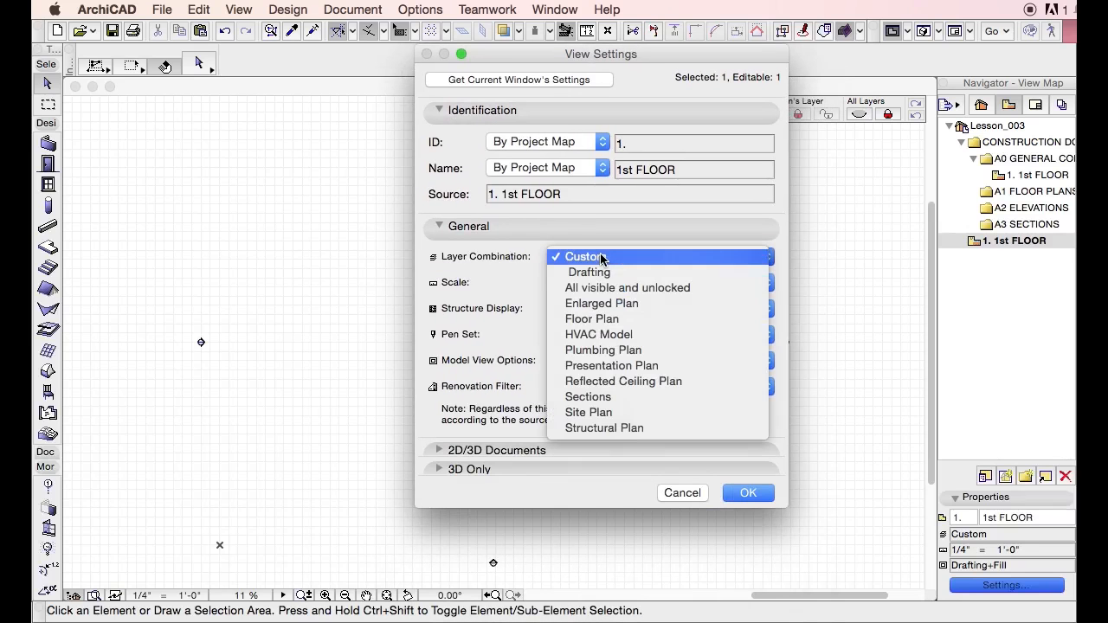
pyautogui.click(611, 318)
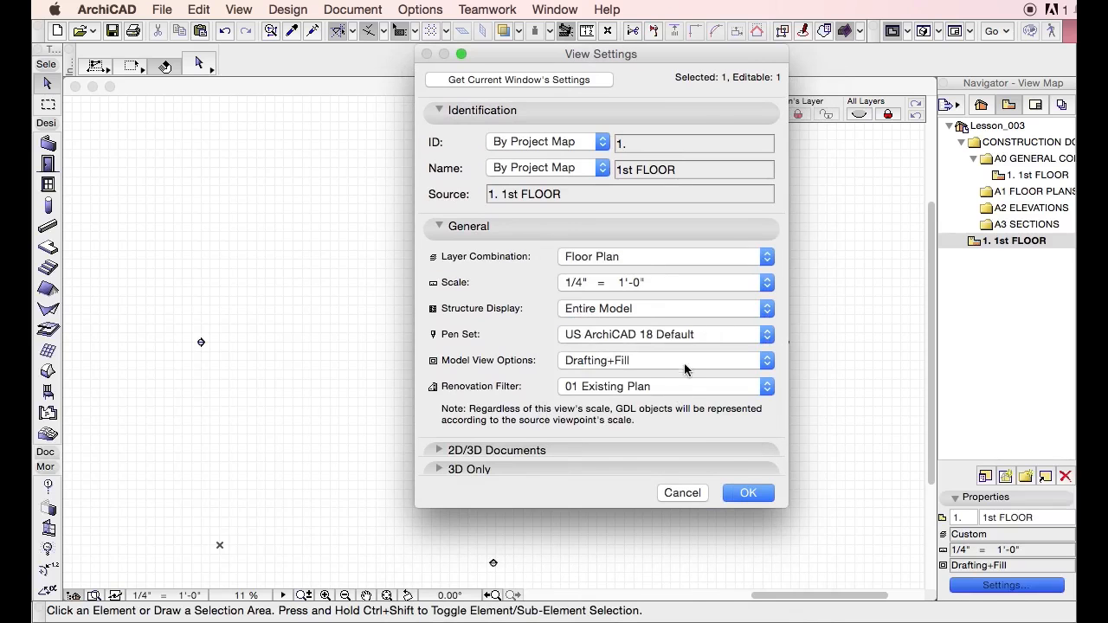
pyautogui.click(748, 492)
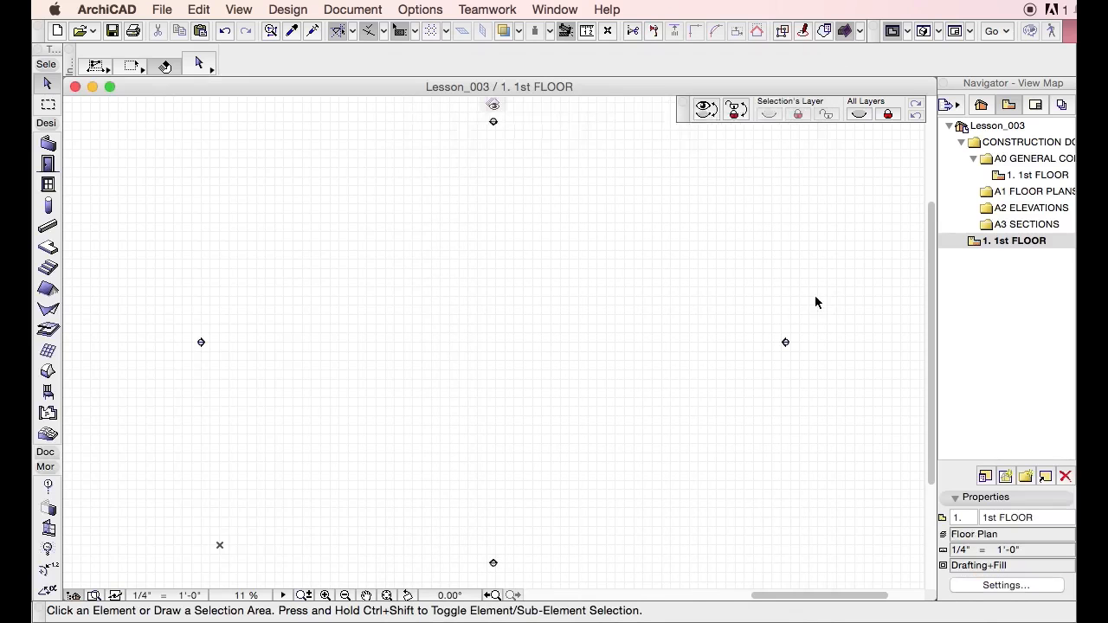
# Move the new 1st FLOOR view into the A0 GENERAL CONDITIONS folder and delete that duplicate view from the View Map.
pyautogui.click(1020, 276)
pyautogui.click(1018, 247)
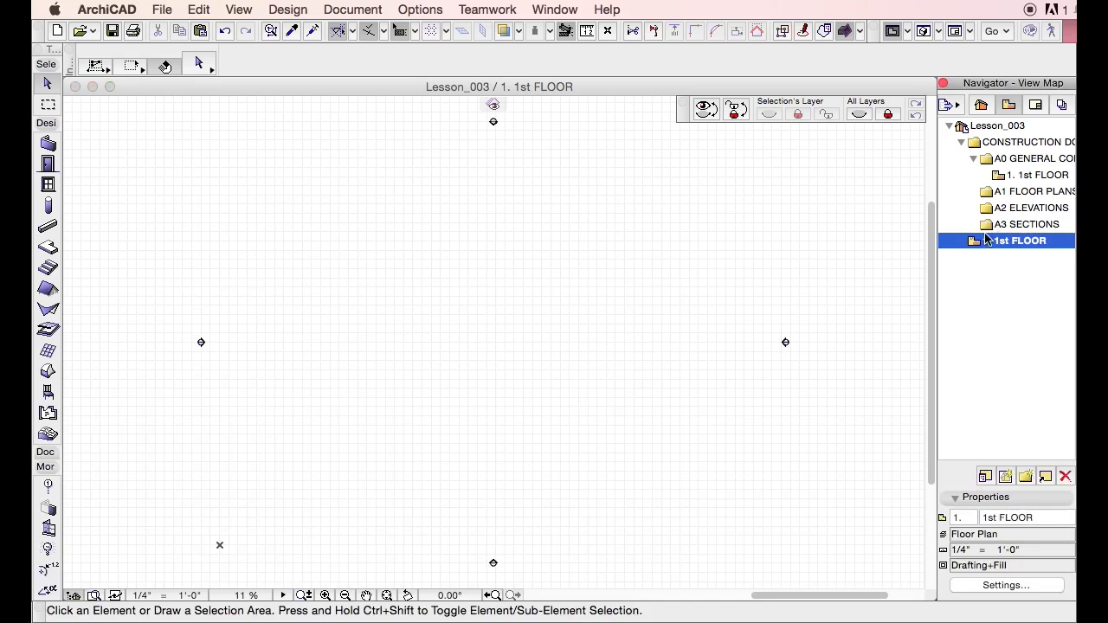
pyautogui.moveTo(980, 248); pyautogui.dragTo(1006, 168)
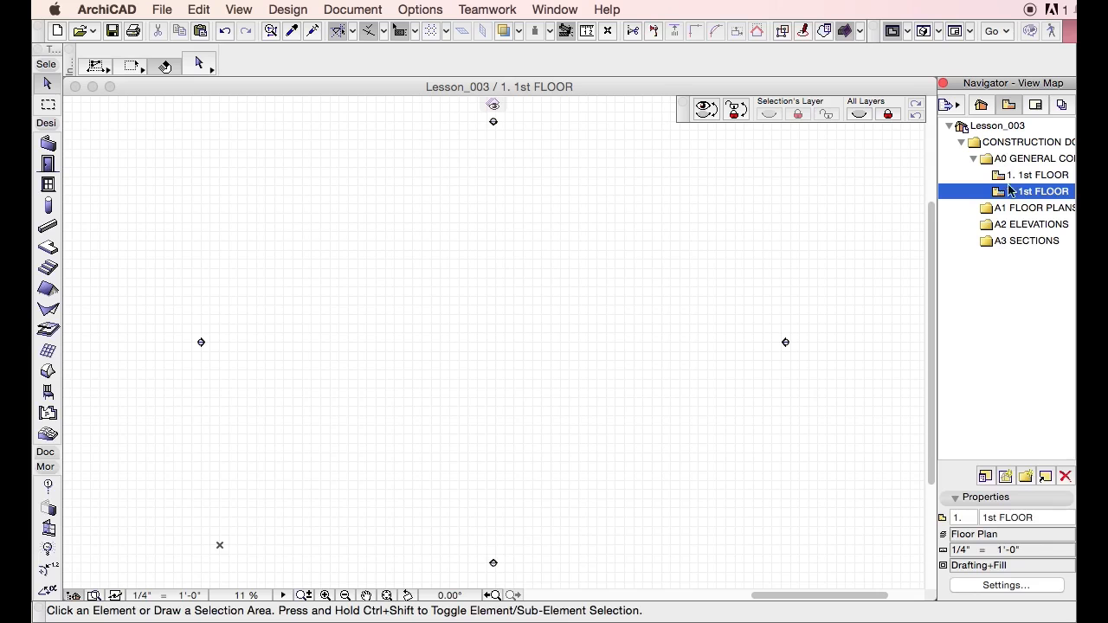
pyautogui.click(1064, 477)
pyautogui.click(1013, 432)
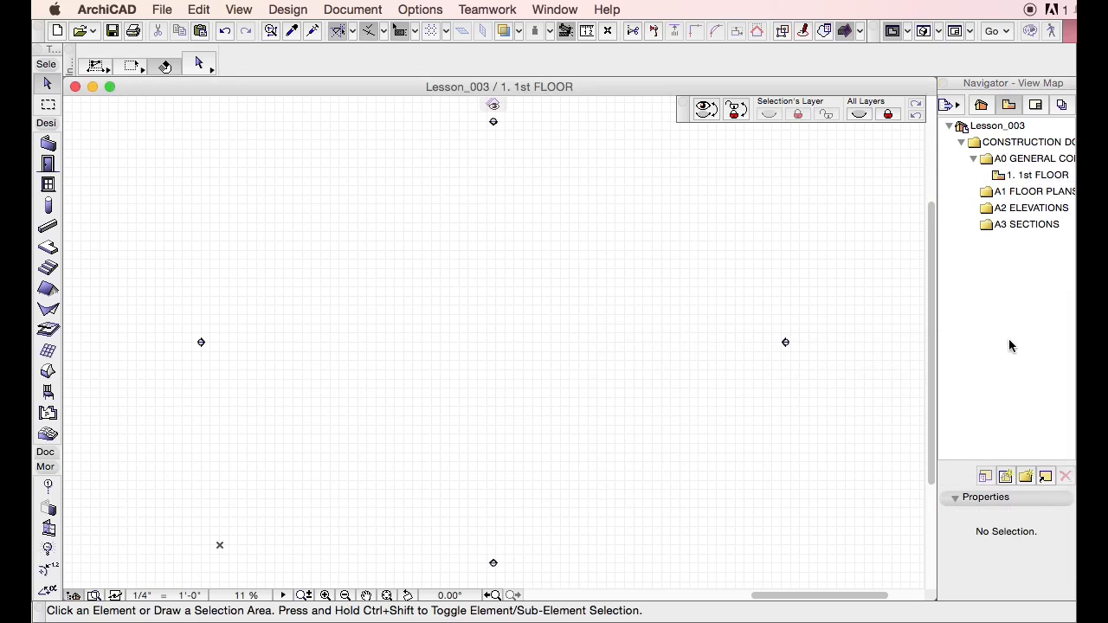
# In the Line Types attributes, choose the Sheet Module line and adjust its gap to about 0.81 in and dash to about 0.70 in.
pyautogui.click(417, 9)
pyautogui.moveTo(410, 32)
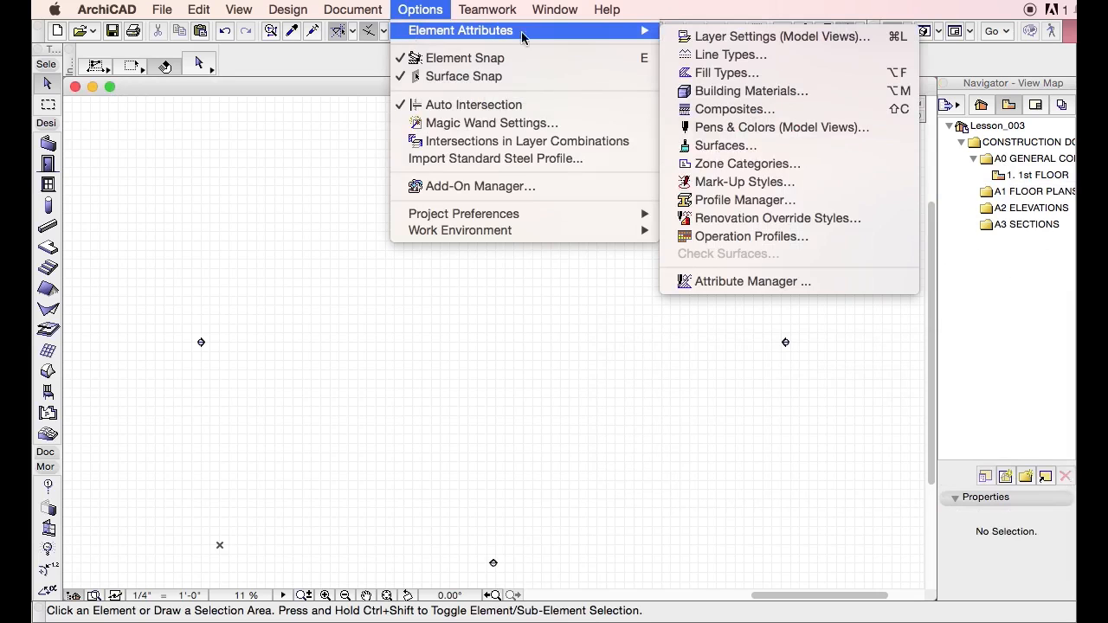
pyautogui.click(727, 55)
pyautogui.moveTo(692, 232); pyautogui.dragTo(183, 106)
pyautogui.click(271, 133)
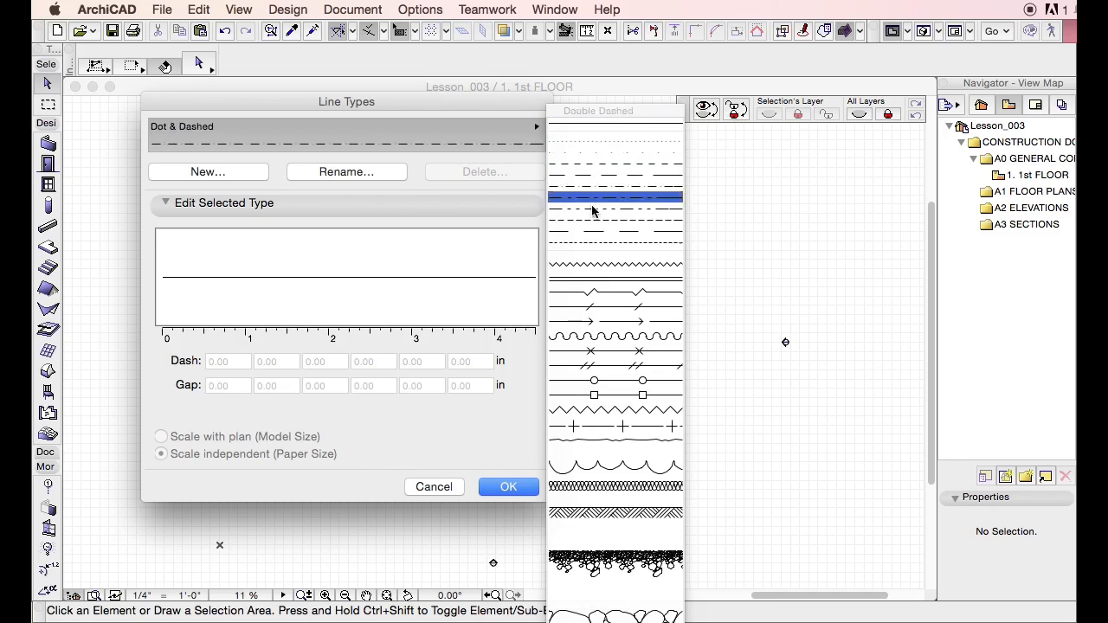
pyautogui.click(586, 232)
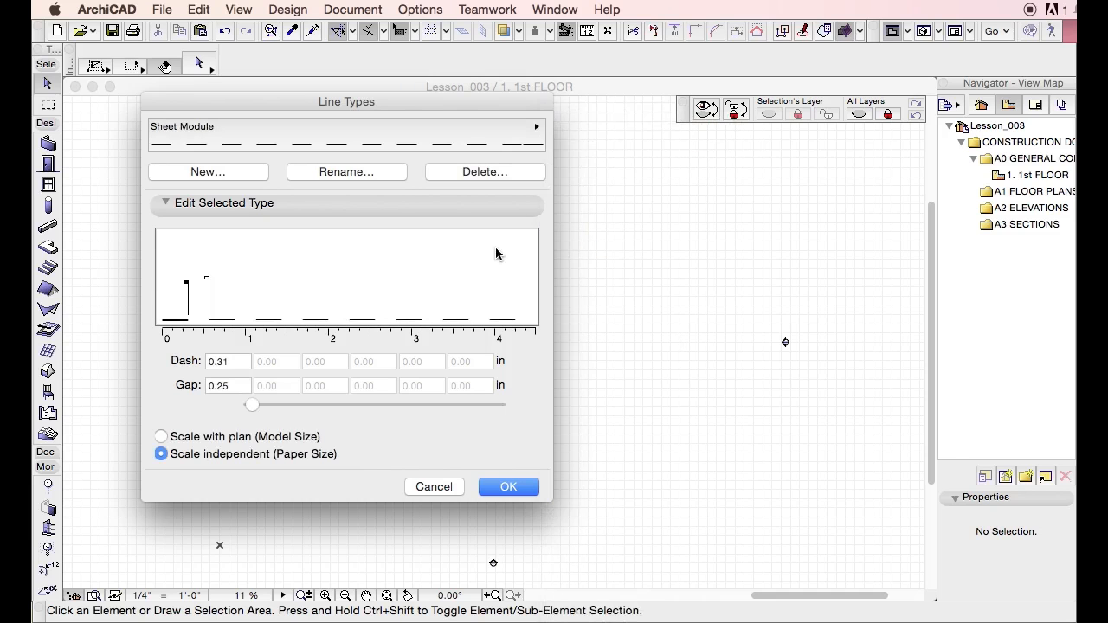
pyautogui.moveTo(208, 278); pyautogui.dragTo(254, 278)
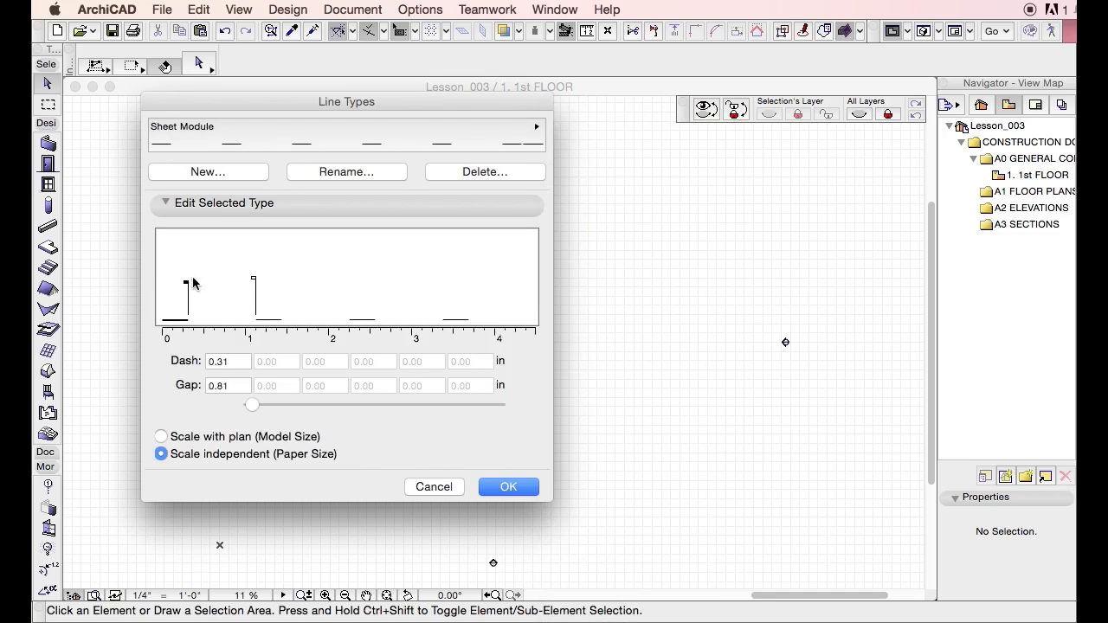
pyautogui.moveTo(187, 282); pyautogui.dragTo(221, 283)
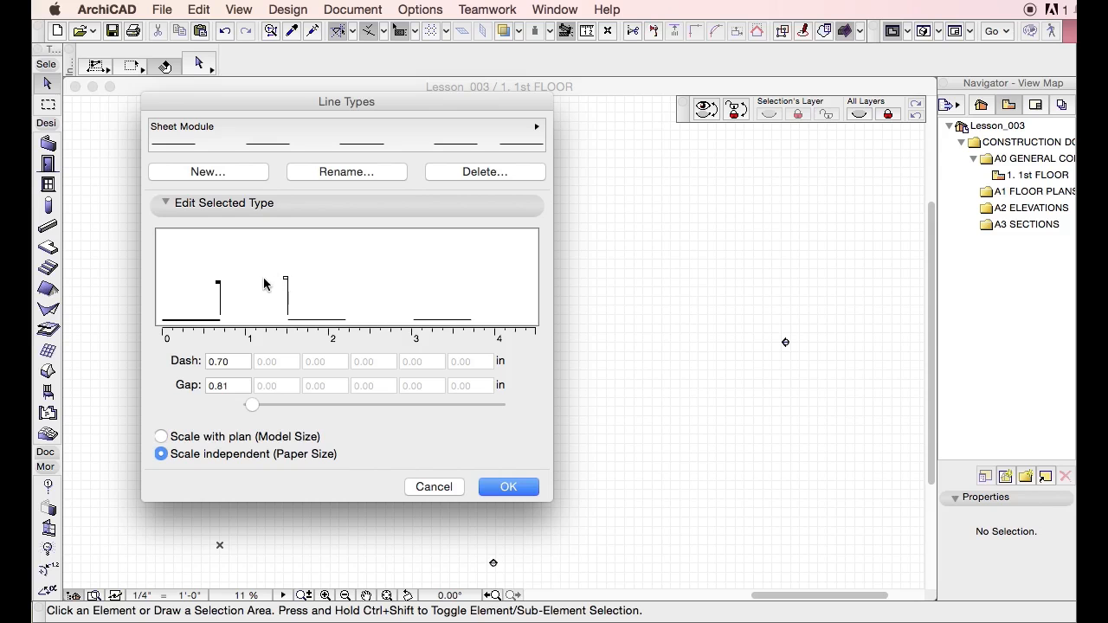
# Look at the Dashed, Symbol and Duplicate options for adding a new line type, and leave without creating one.
pyautogui.click(254, 174)
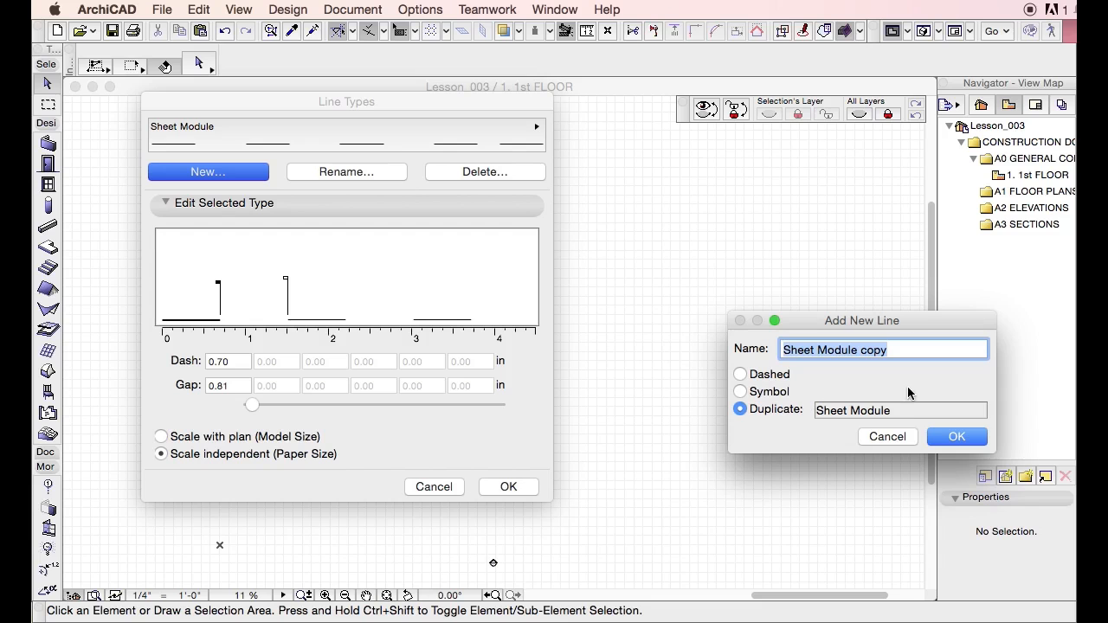
pyautogui.click(769, 374)
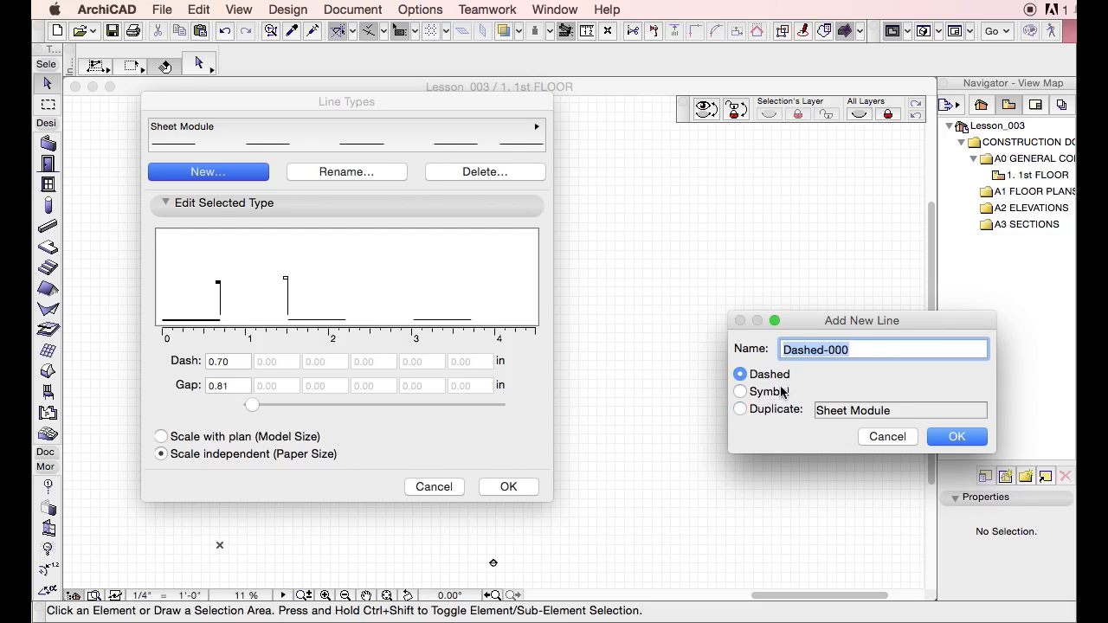
pyautogui.click(781, 392)
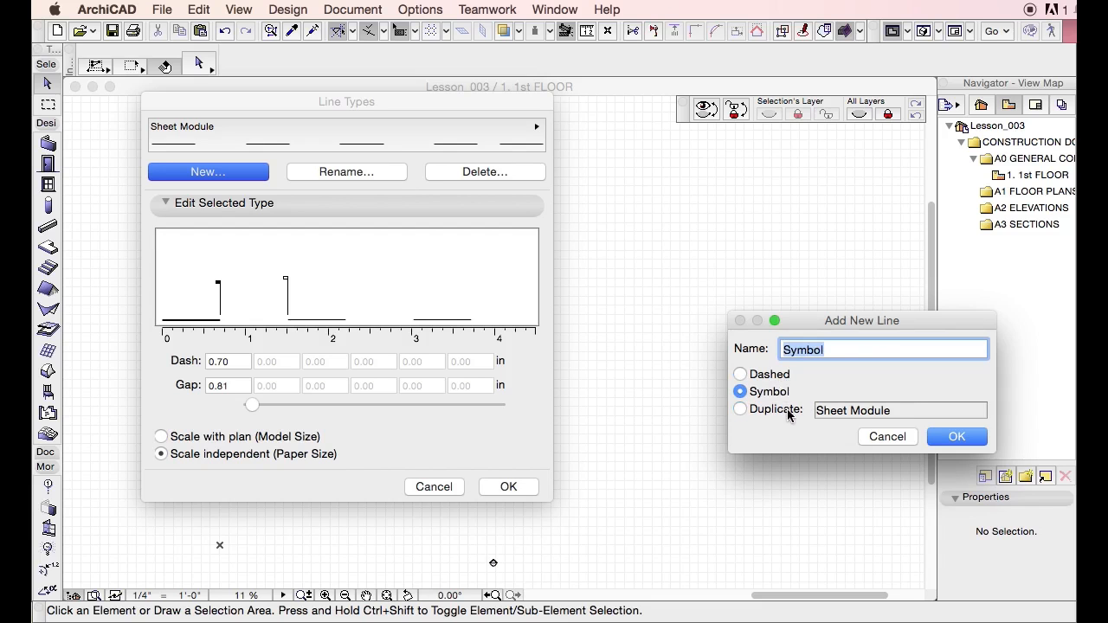
pyautogui.click(787, 411)
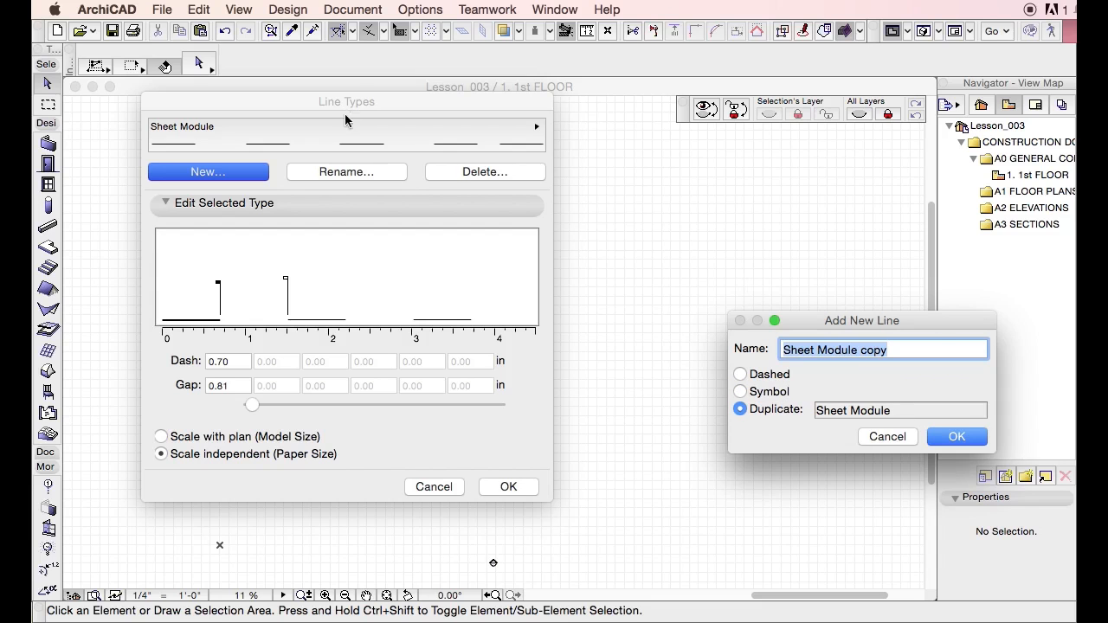
pyautogui.press('Escape')
# View the Zigzag line type's component settings and close the Line Types attributes without saving changes.
pyautogui.click(370, 133)
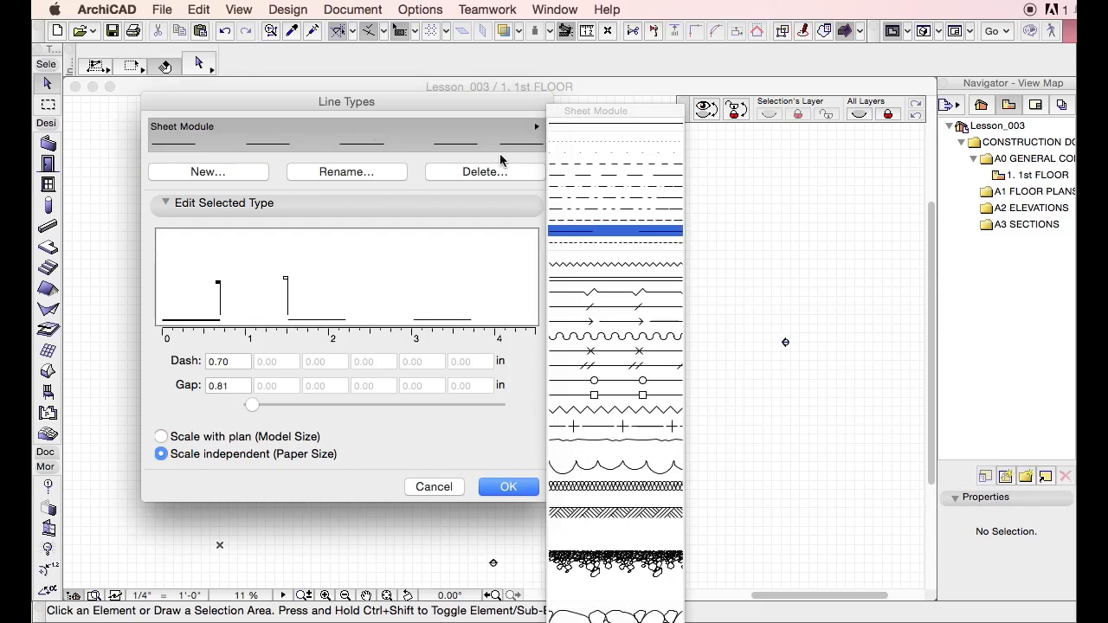
pyautogui.click(626, 264)
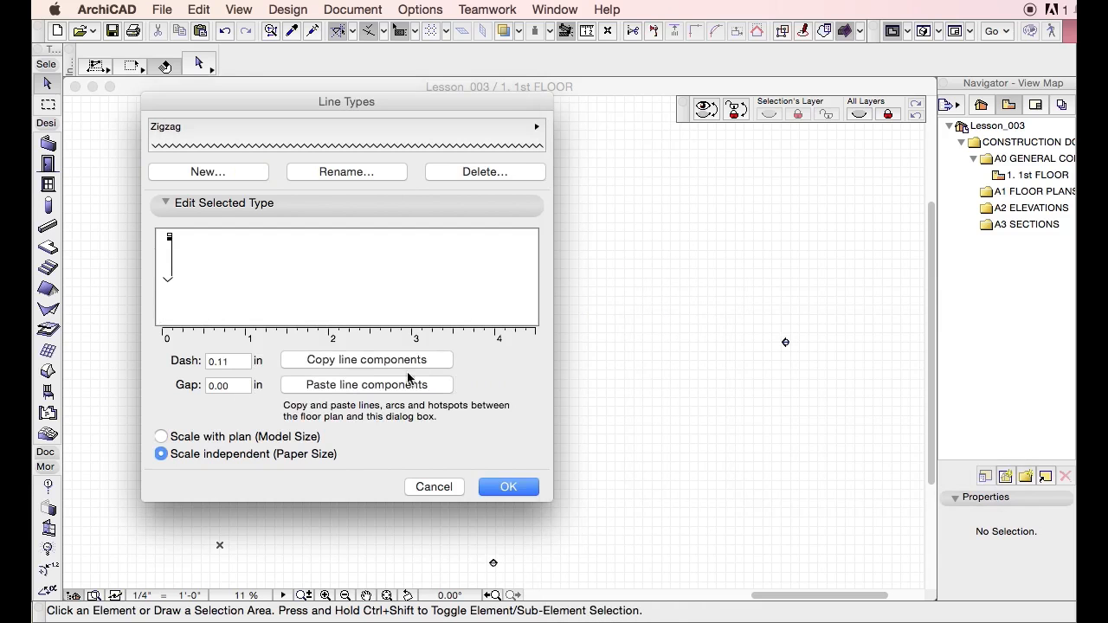
pyautogui.click(432, 487)
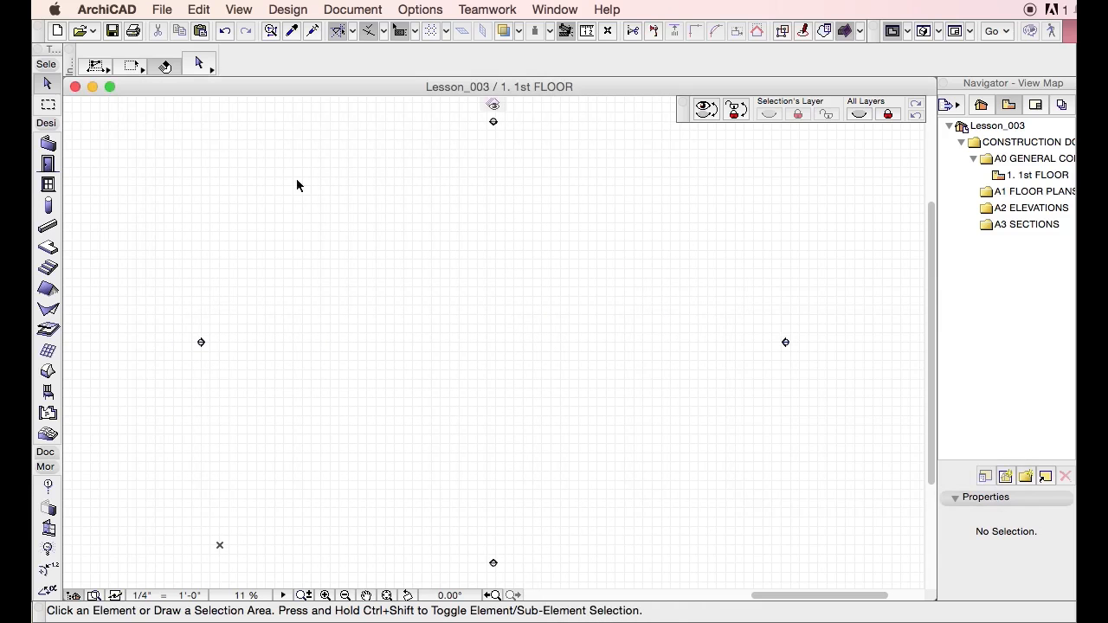
# Show the hidden A-NPLT layer and draw a single diagonal solid line on the floor plan.
pyautogui.press('p')
pyautogui.hotkey('shift', 'l')
pyautogui.scroll(5, 372, 303)
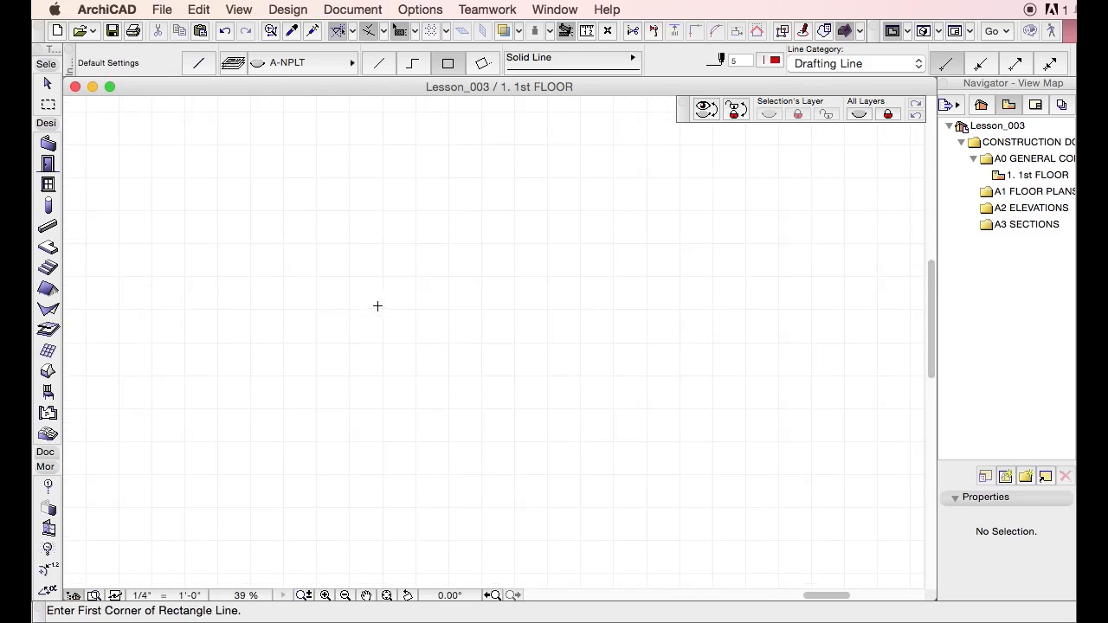
pyautogui.click(341, 184)
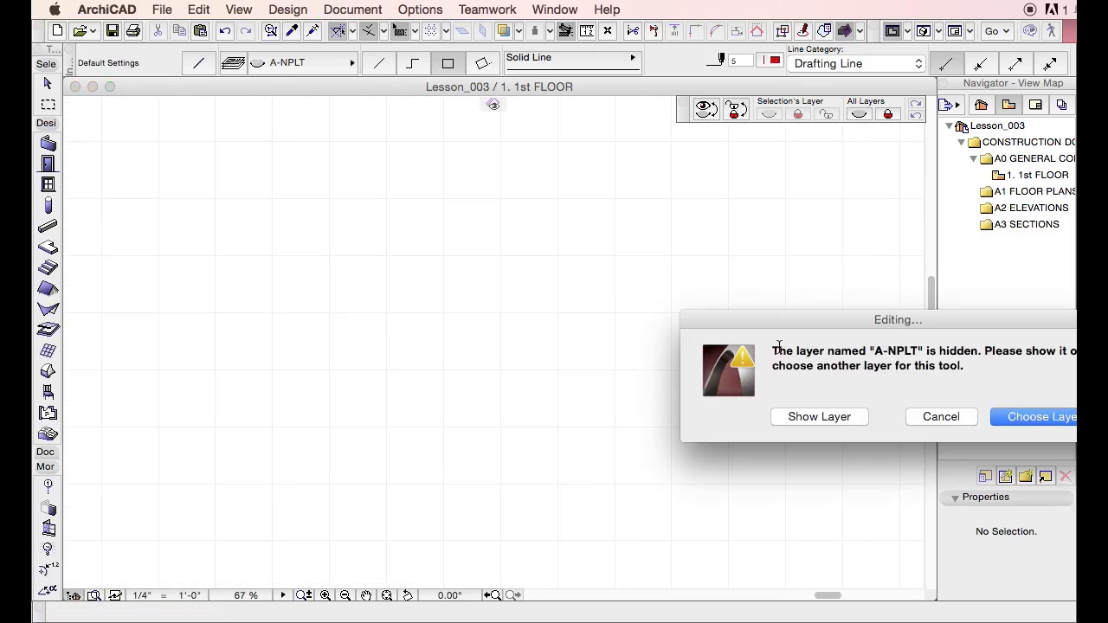
pyautogui.click(829, 417)
pyautogui.click(276, 310)
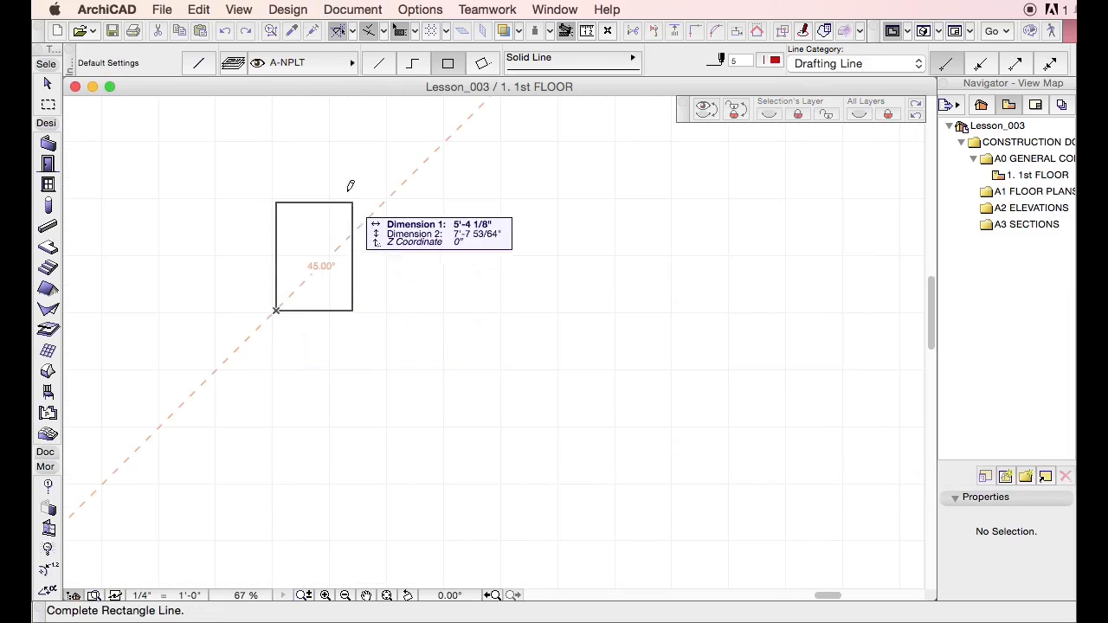
pyautogui.click(378, 62)
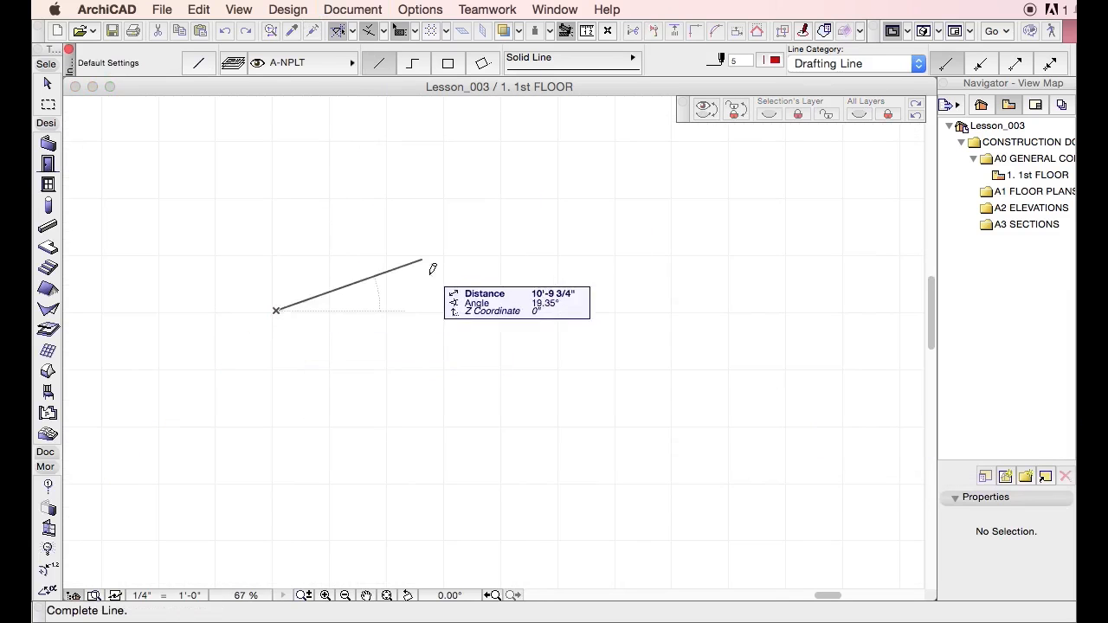
pyautogui.click(447, 192)
# Place a copy of the diagonal line beside the original, parallel to it, and have both lines selected.
pyautogui.keyDown('shift'); pyautogui.click(383, 235); pyautogui.keyUp('shift')
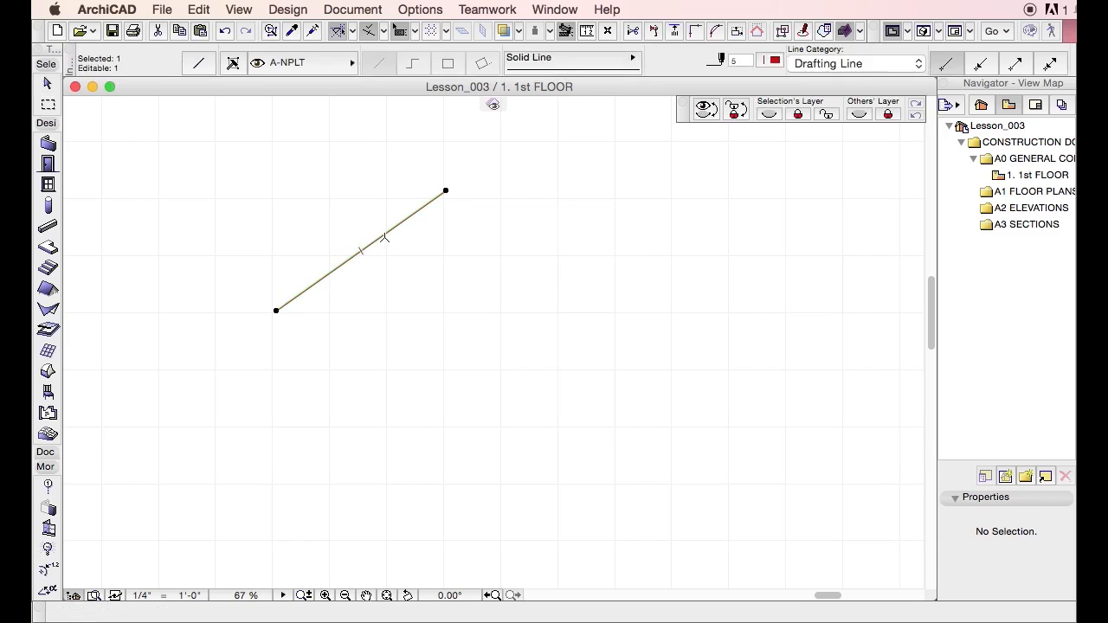
pyautogui.press('Escape')
pyautogui.keyDown('alt'); pyautogui.keyDown('shift'); pyautogui.keyDown('super'); pyautogui.moveTo(380, 236); pyautogui.dragTo(491, 250); pyautogui.keyUp('super'); pyautogui.keyUp('shift'); pyautogui.keyUp('alt')
pyautogui.click(537, 268)
pyautogui.click(296, 190)
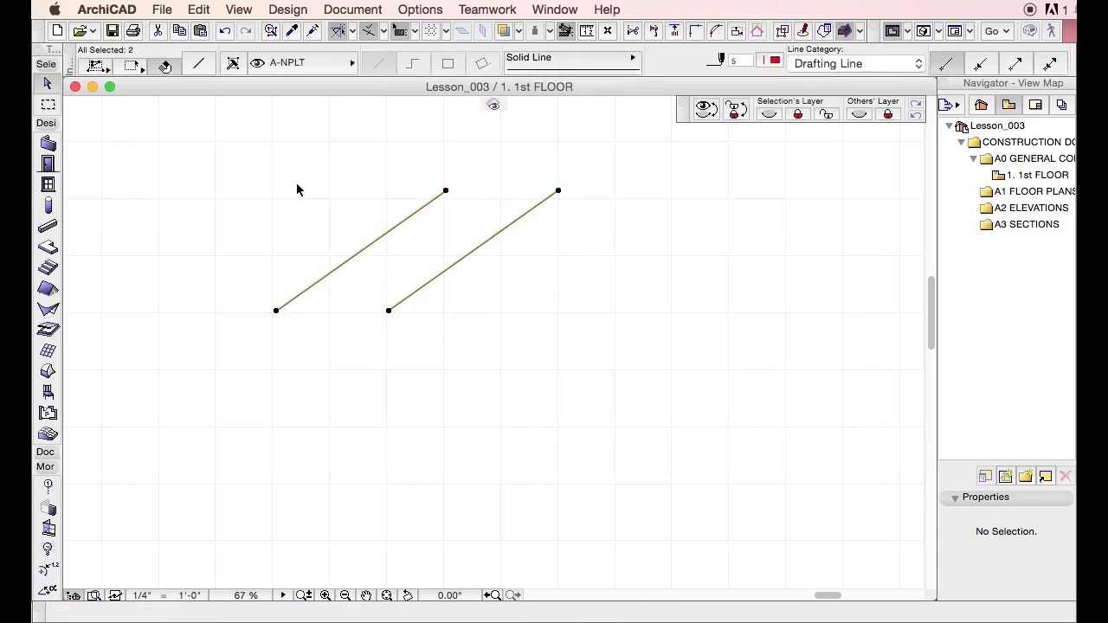
# In the Line Types attributes, create a duplicate of Solid Line named Solid Line copy.
pyautogui.click(409, 10)
pyautogui.moveTo(422, 34)
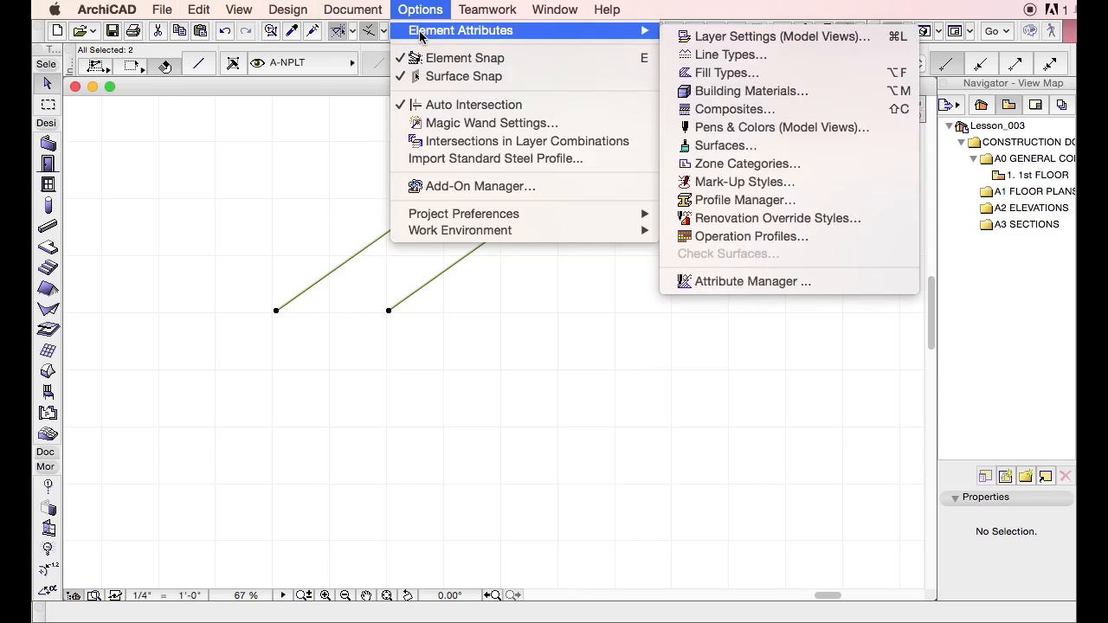
pyautogui.click(698, 55)
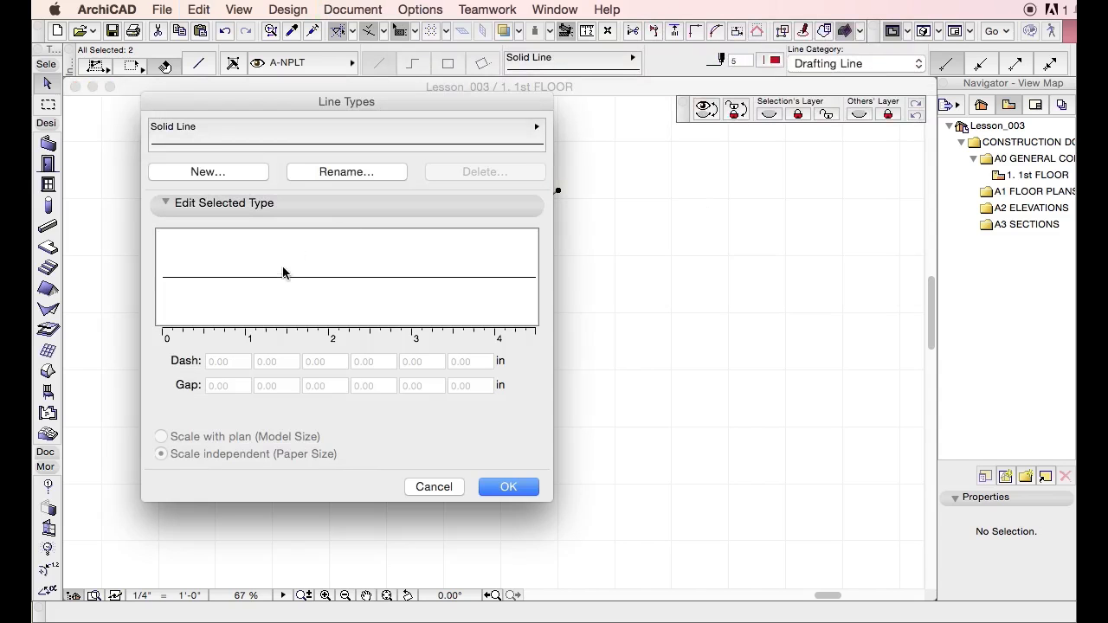
pyautogui.click(245, 178)
pyautogui.click(952, 437)
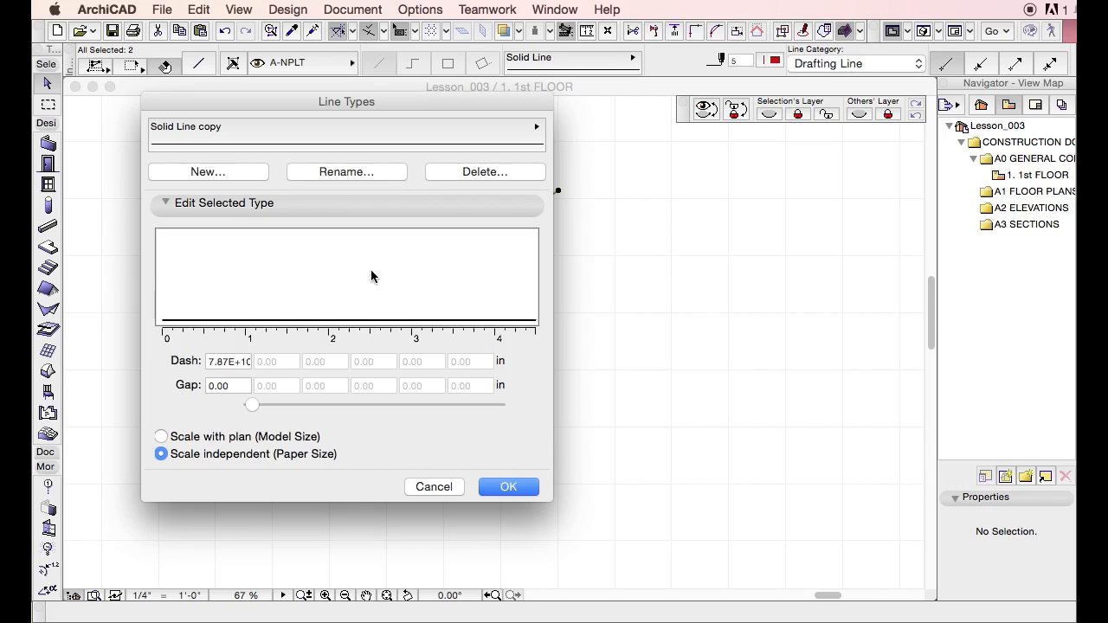
pyautogui.rightClick(371, 277)
pyautogui.click(305, 288)
# Add a line type named Symbol from the two pasted lines, with dash about 0.79 in and gap about 0.77 in, and save it.
pyautogui.click(254, 175)
pyautogui.click(777, 391)
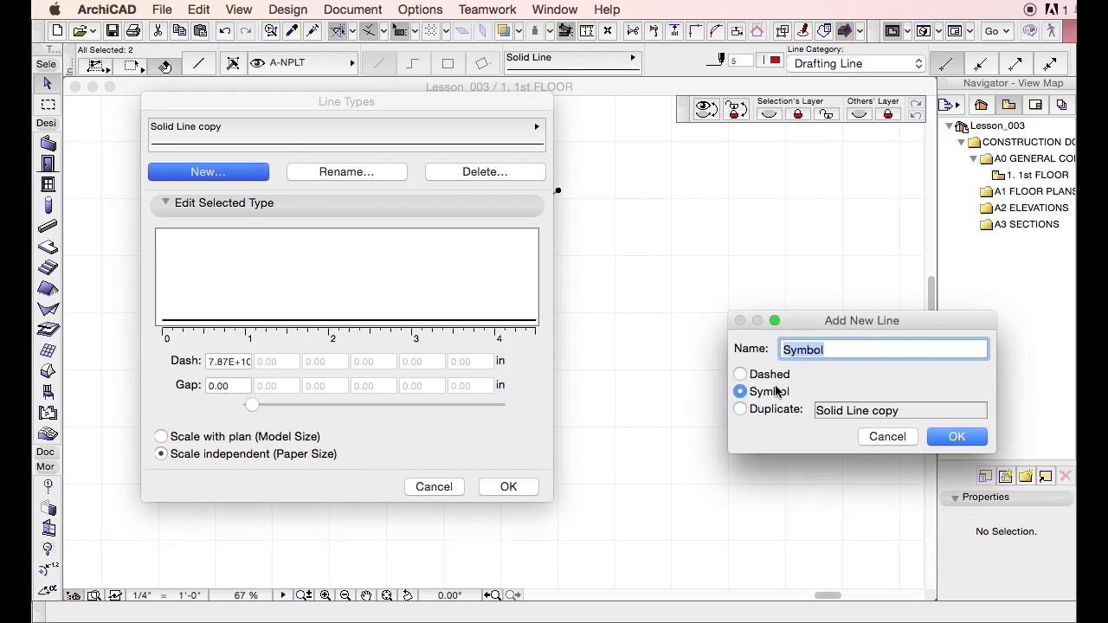
pyautogui.click(957, 437)
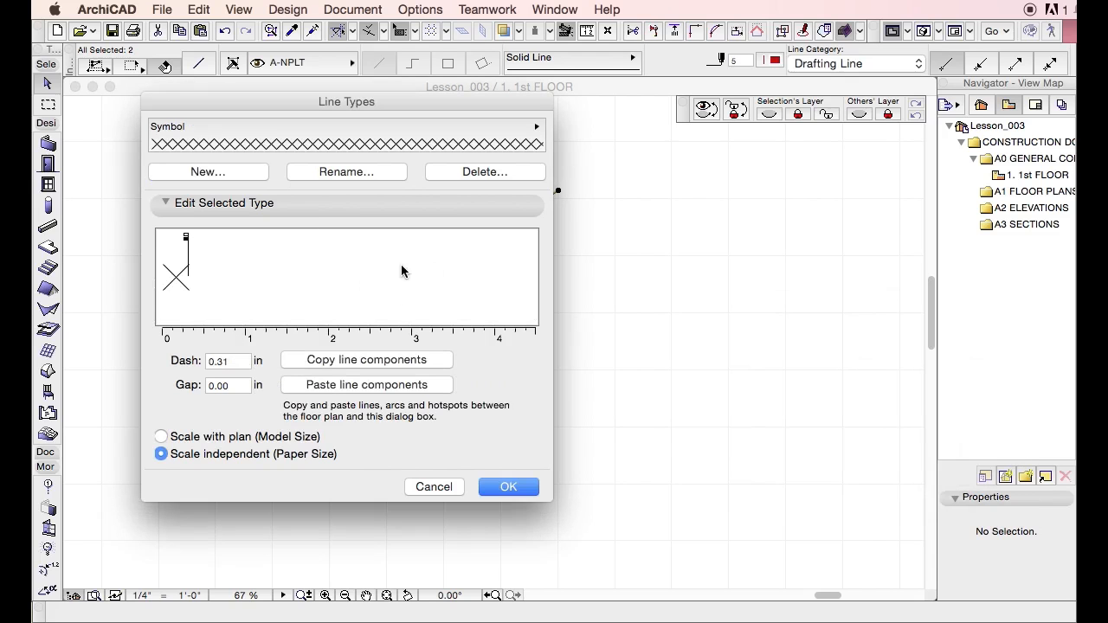
pyautogui.click(299, 385)
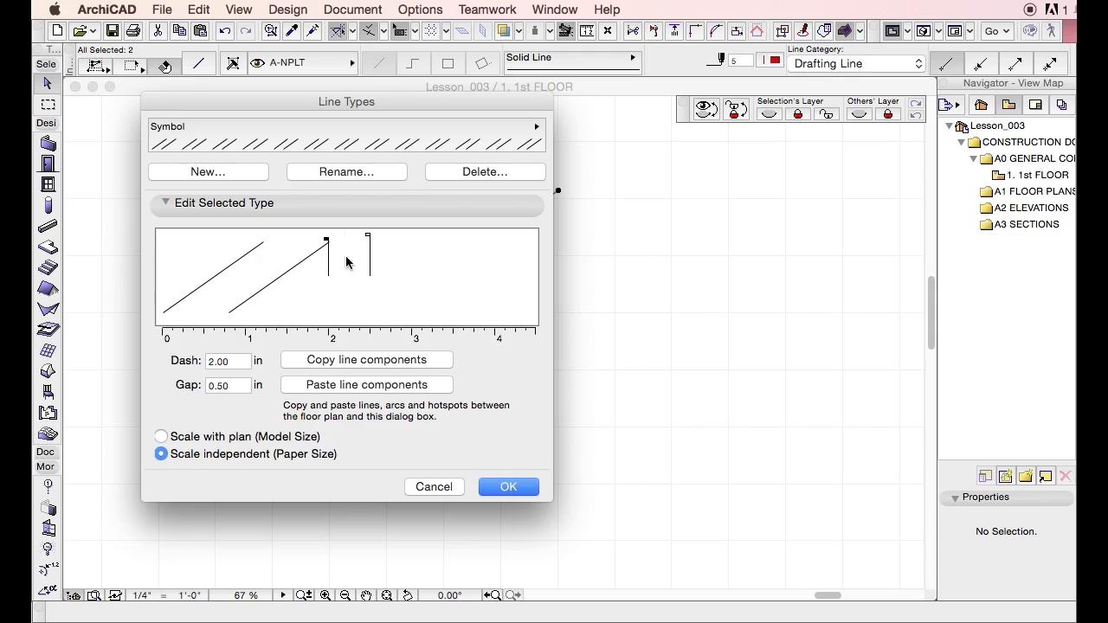
pyautogui.moveTo(369, 236)
pyautogui.mouseDown()
pyautogui.moveTo(388, 236)
pyautogui.moveTo(329, 242)
pyautogui.moveTo(413, 237)
pyautogui.moveTo(229, 240)
pyautogui.moveTo(365, 245)
pyautogui.moveTo(292, 248)
pyautogui.mouseUp()
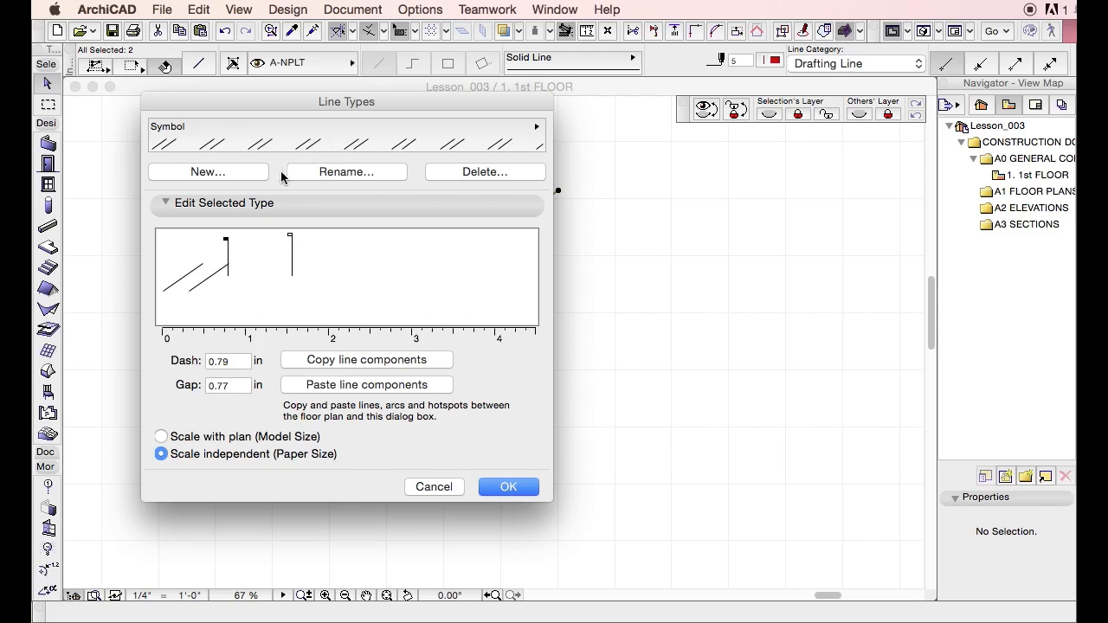
pyautogui.click(509, 488)
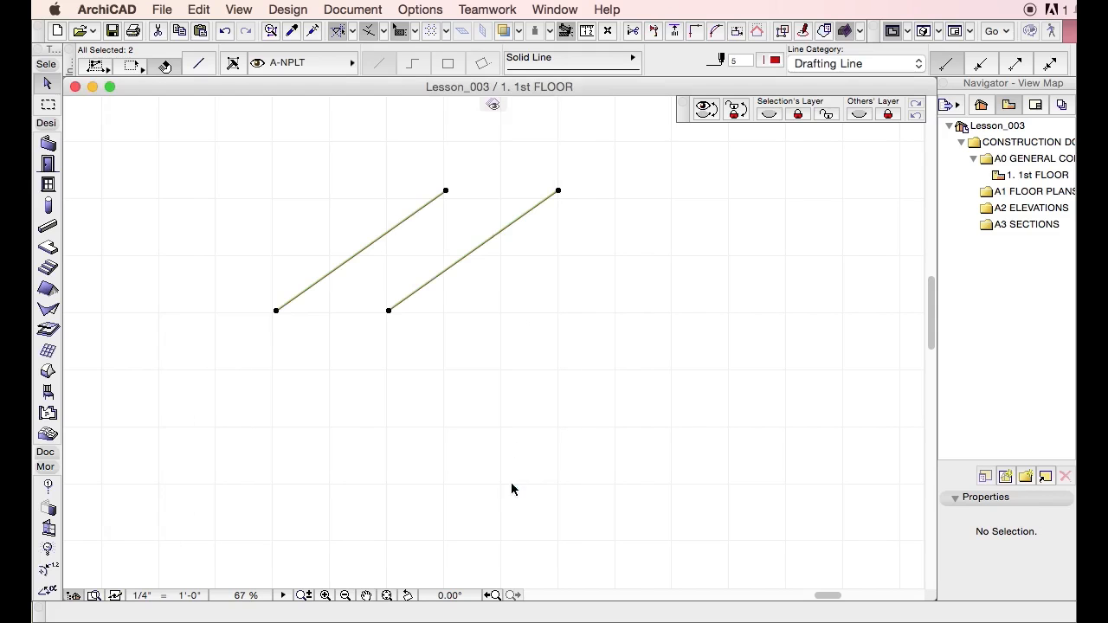
# Draw a horizontal polyline with the Symbol line type below the two diagonal lines.
pyautogui.press('Escape')
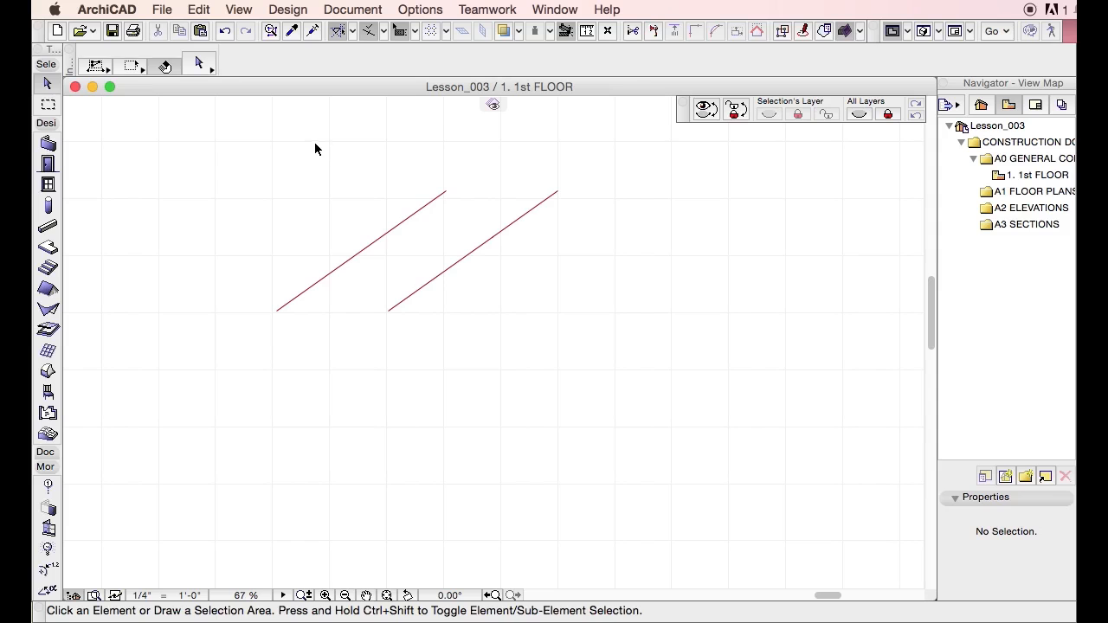
pyautogui.press('p')
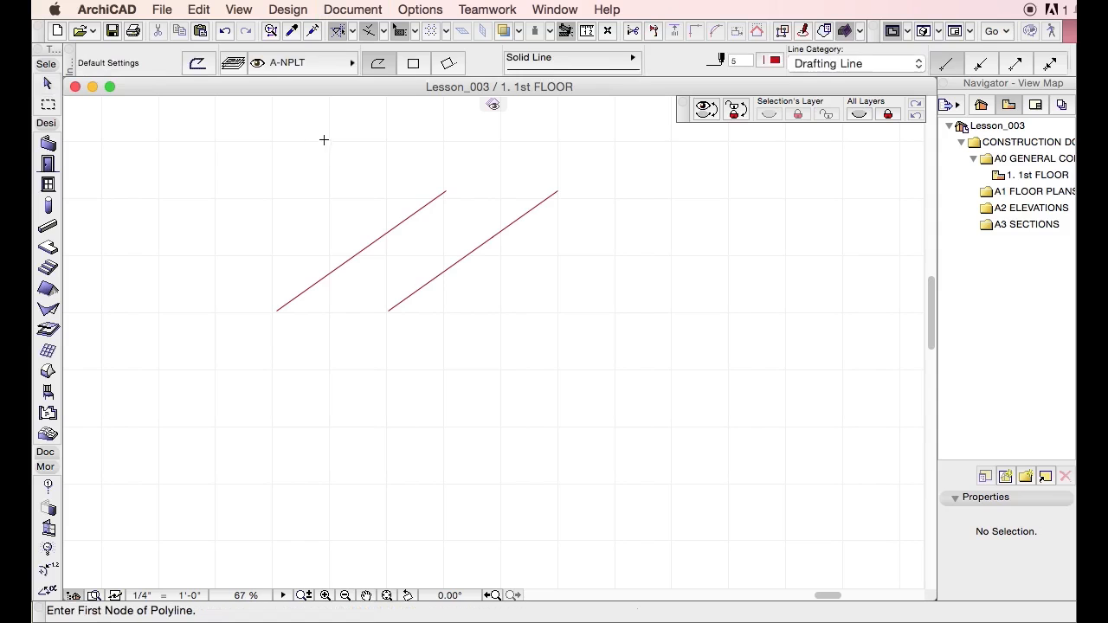
pyautogui.click(551, 61)
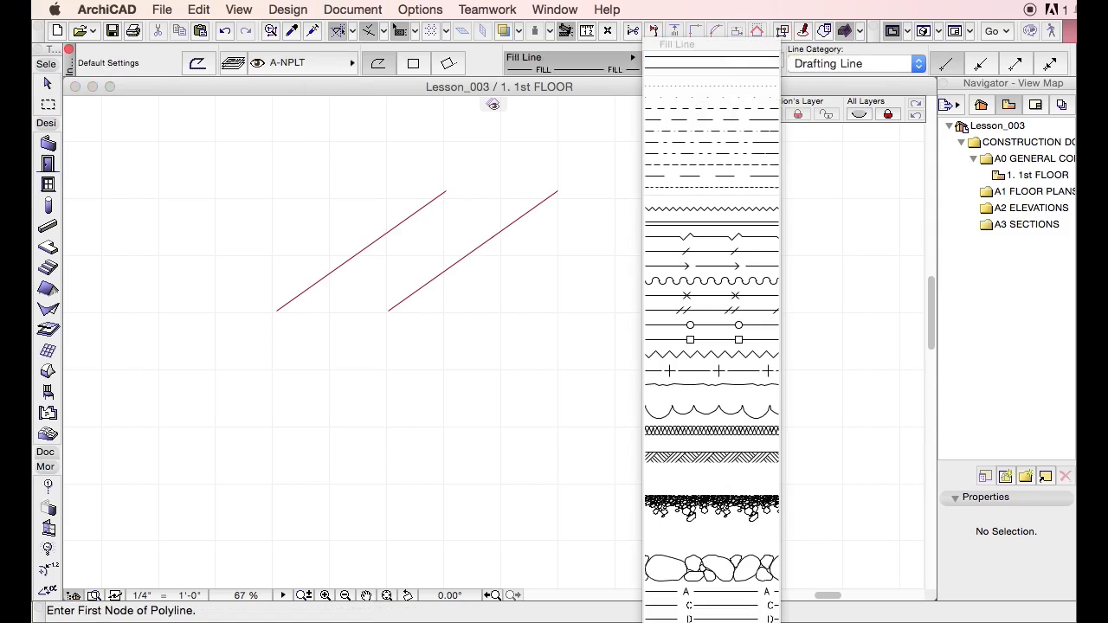
pyautogui.click(711, 310)
pyautogui.click(228, 334)
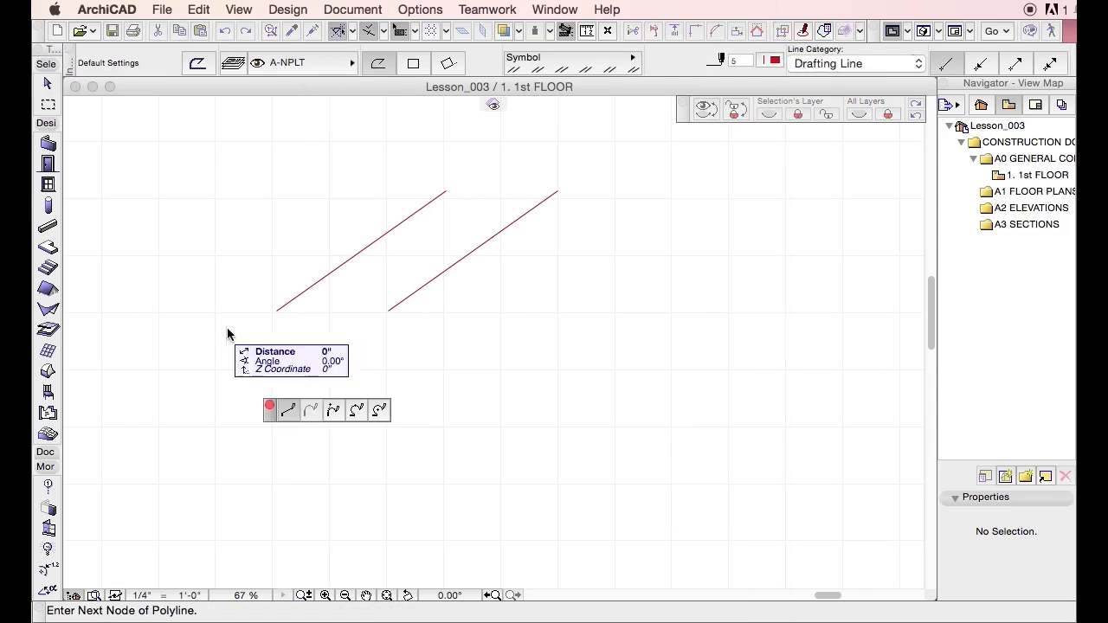
pyautogui.doubleClick(621, 323)
pyautogui.scroll(-5, 420, 215)
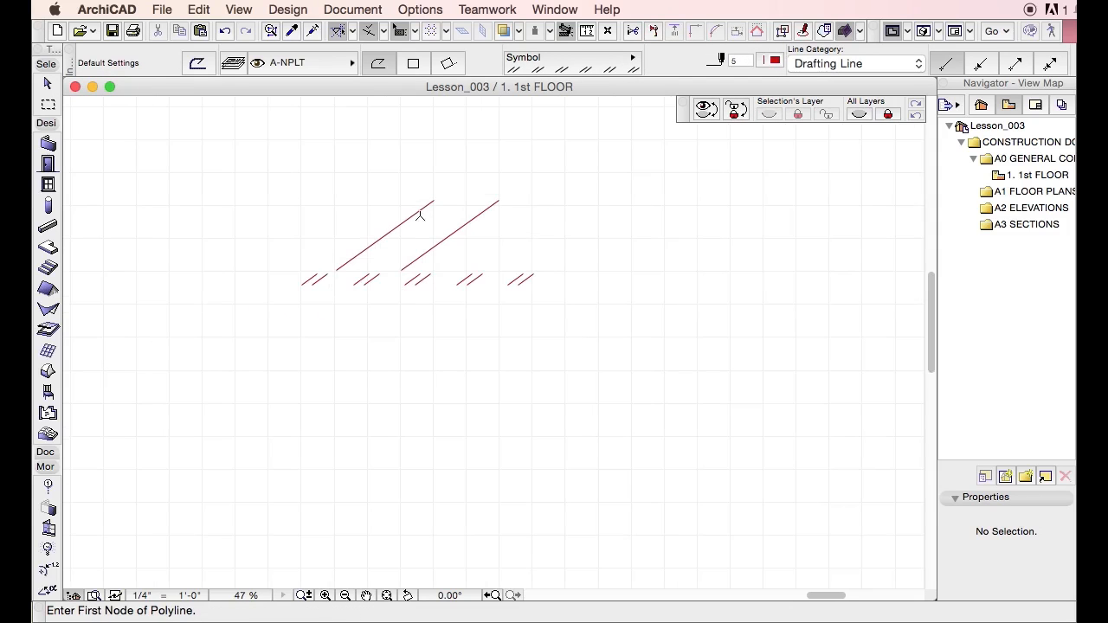
# Pull new nodes out of the Symbol polyline to bend it into a zigzag shape.
pyautogui.press('Escape')
pyautogui.click(498, 285)
pyautogui.click(499, 285)
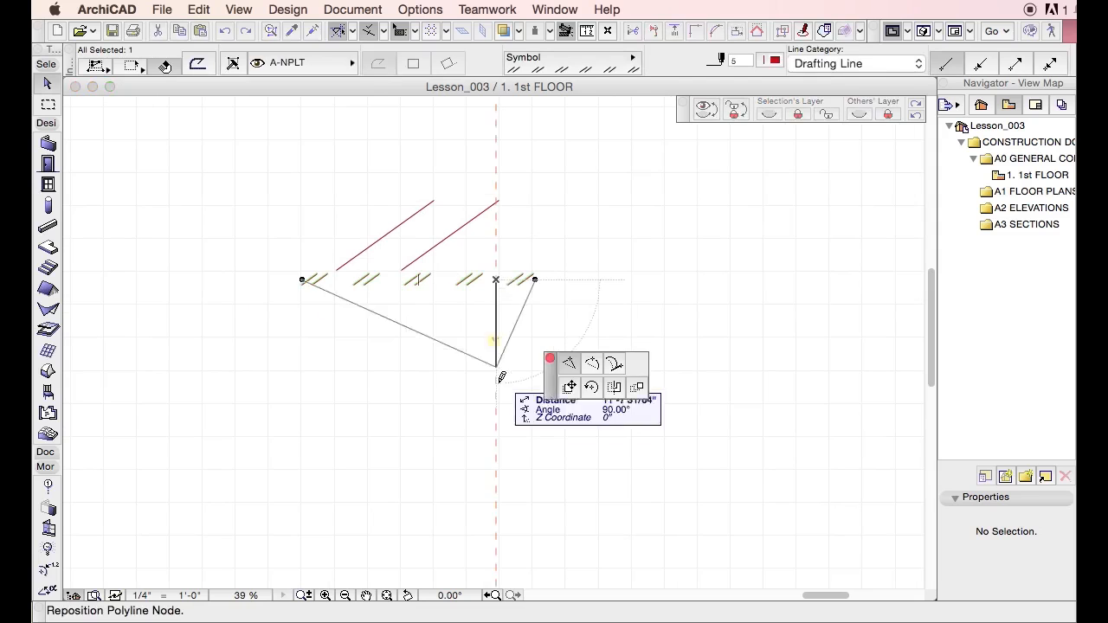
pyautogui.click(497, 389)
pyautogui.click(497, 390)
pyautogui.click(668, 372)
pyautogui.click(519, 342)
pyautogui.click(374, 412)
pyautogui.click(583, 294)
# Delete the Symbol polyline and both diagonal lines from the floor plan.
pyautogui.moveTo(719, 401); pyautogui.dragTo(350, 221)
pyautogui.press('Delete')
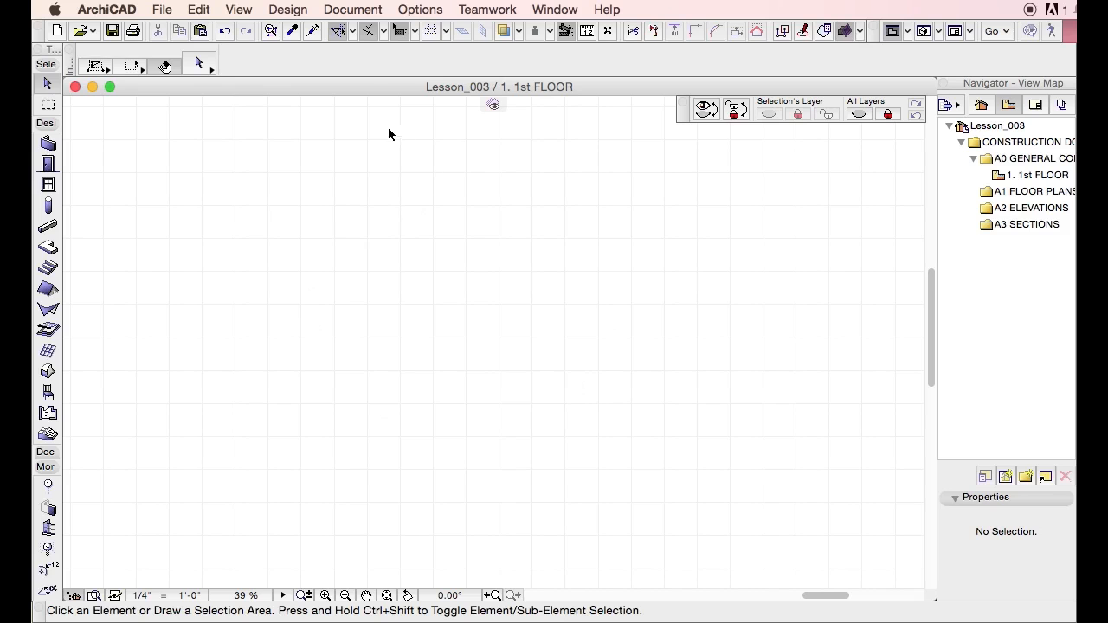
# Open the Fill Types attributes and look through the available solid, vectorial and symbol fills, staying on Brick.
pyautogui.click(420, 9)
pyautogui.moveTo(419, 31)
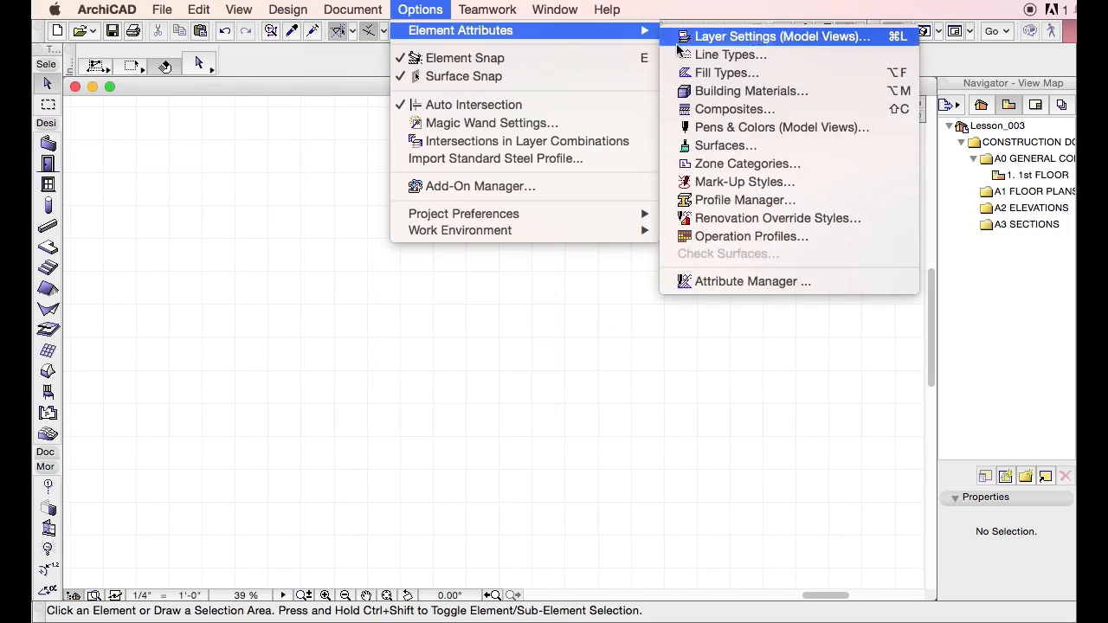
pyautogui.click(698, 74)
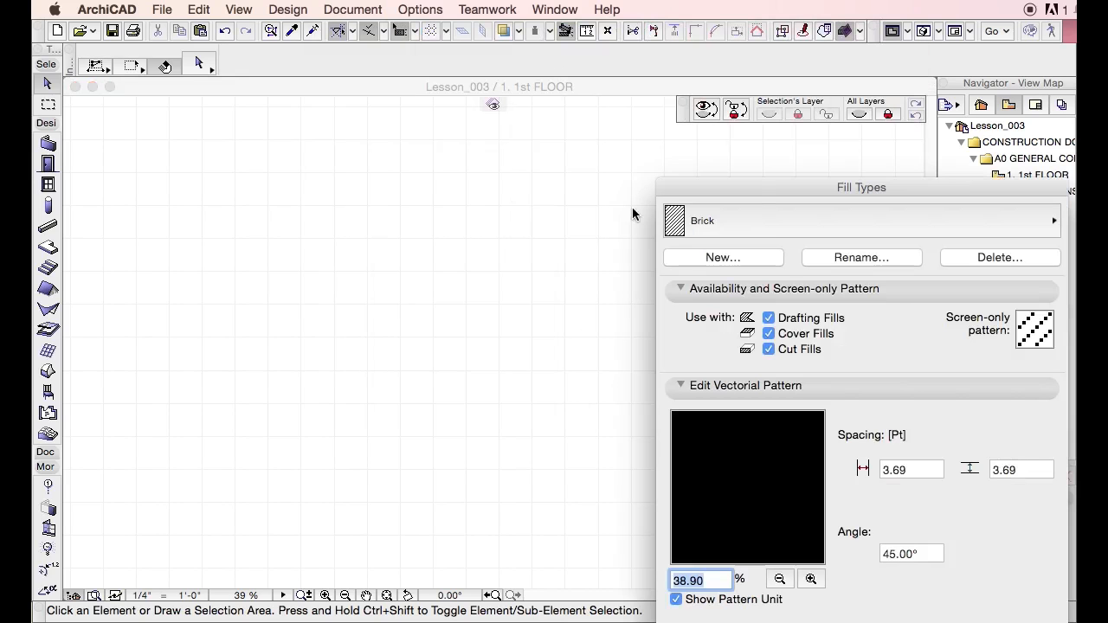
pyautogui.moveTo(759, 176); pyautogui.dragTo(356, 107)
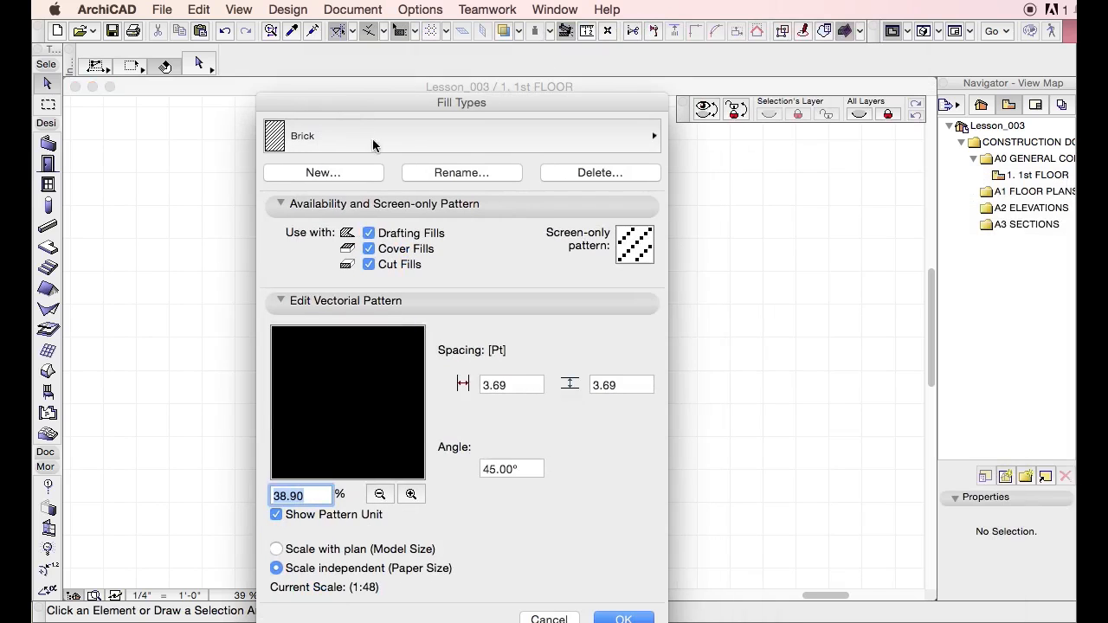
pyautogui.moveTo(492, 92); pyautogui.dragTo(449, 69)
pyautogui.click(486, 96)
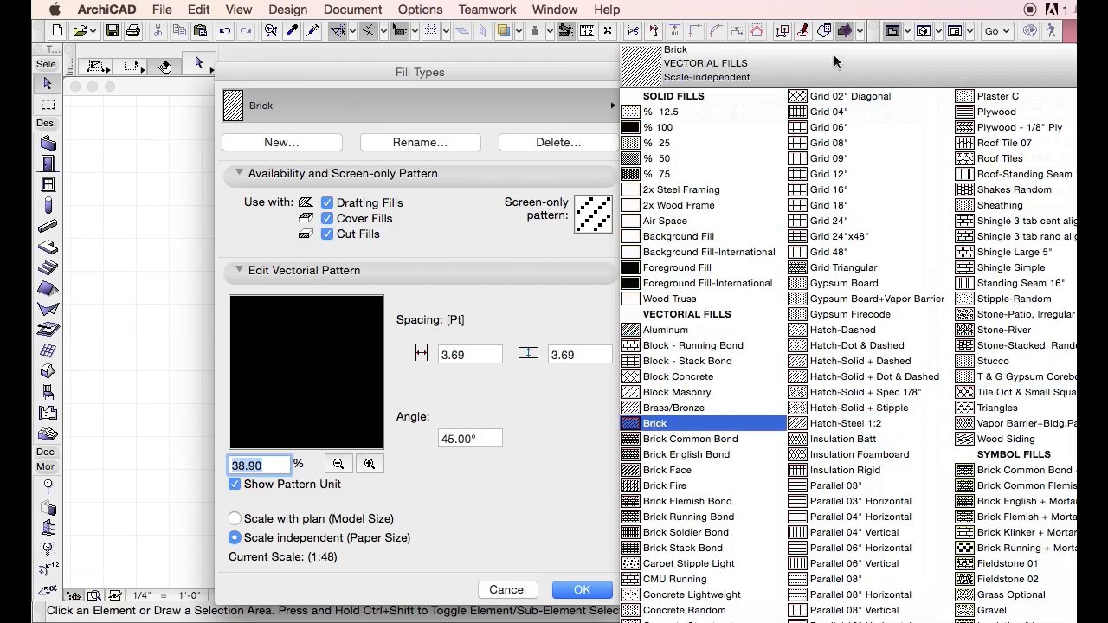
pyautogui.click(655, 424)
pyautogui.moveTo(540, 71); pyautogui.dragTo(362, 37)
# Choose the Aluminum vectorial fill and set its vertical spacing to 5.00 pt.
pyautogui.click(334, 60)
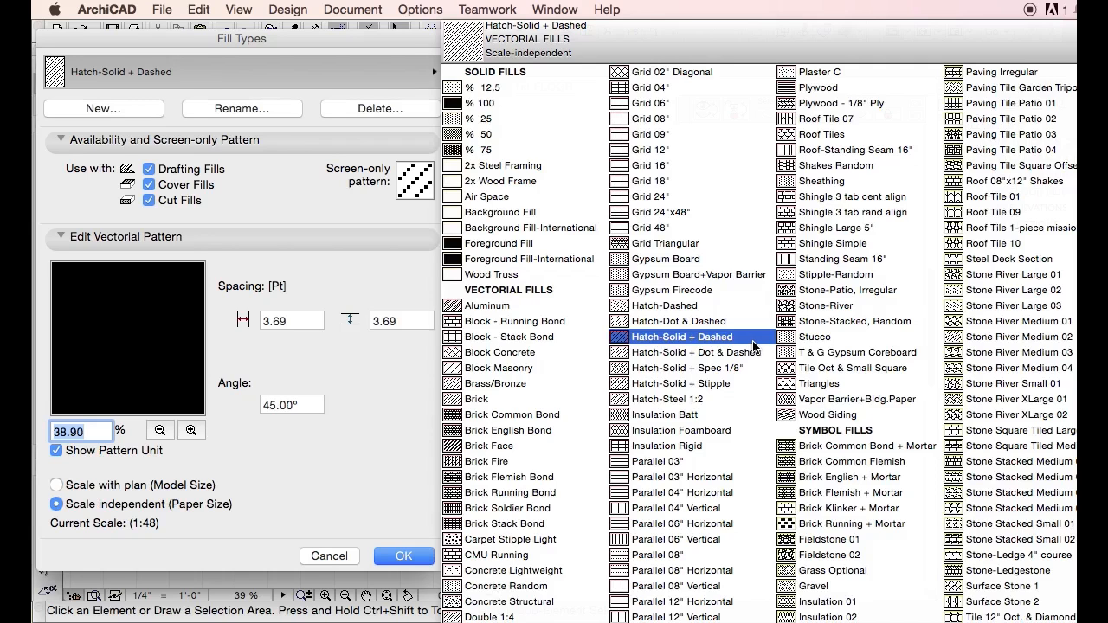
pyautogui.click(570, 309)
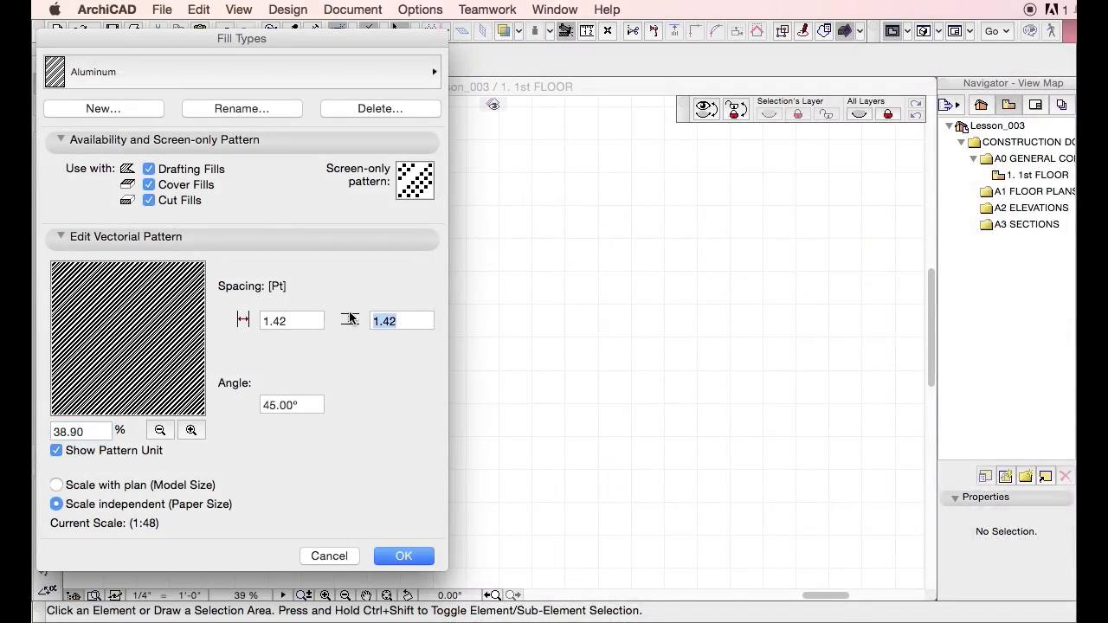
pyautogui.write('5')
pyautogui.press('Tab')
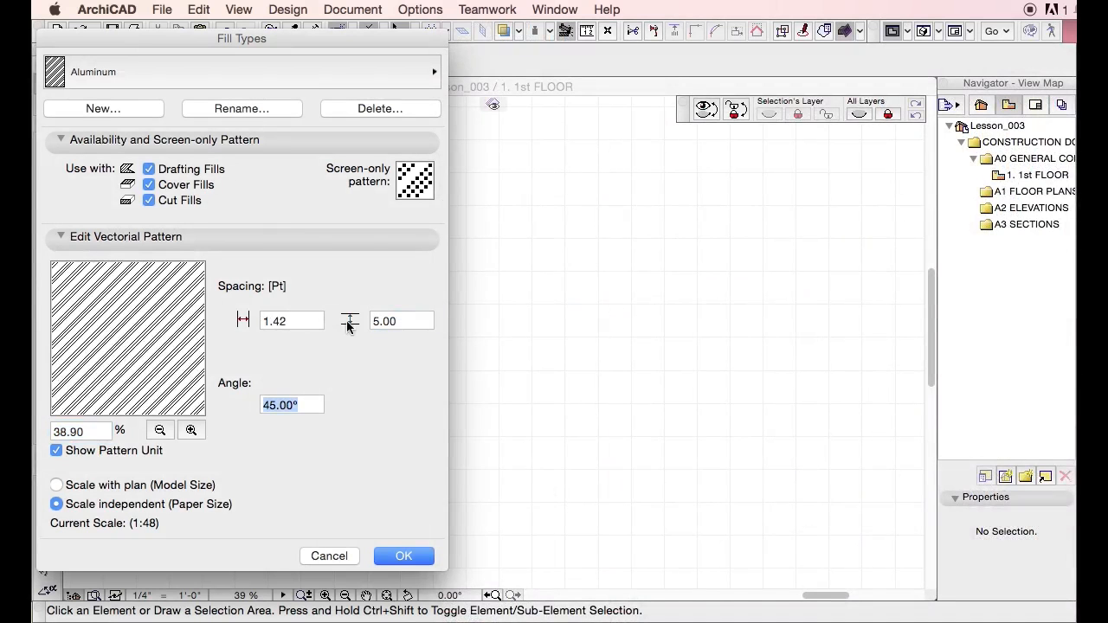
# View the pattern settings of the Brick Common Bond + Mortar symbol fill and the Hatch-Solid + Stipple vectorial fill.
pyautogui.click(279, 78)
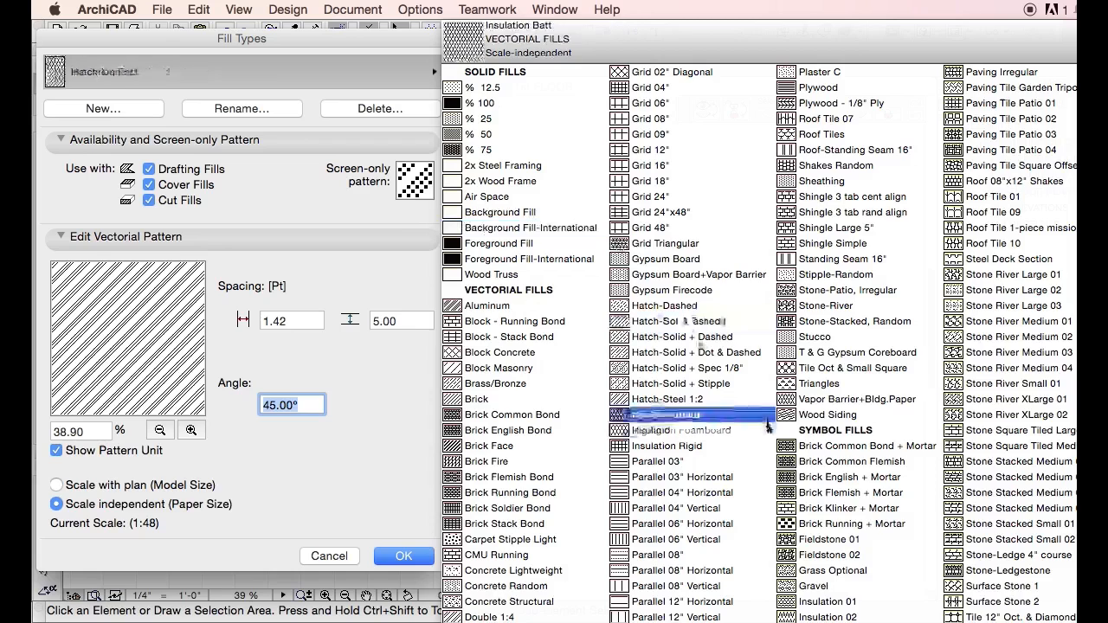
pyautogui.click(852, 445)
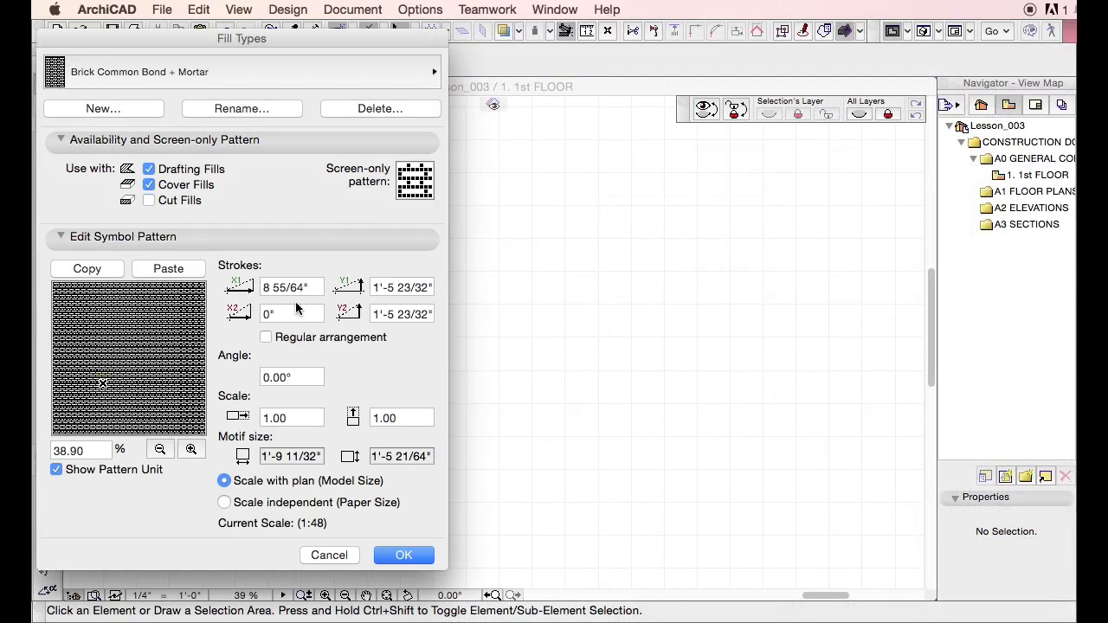
pyautogui.click(286, 75)
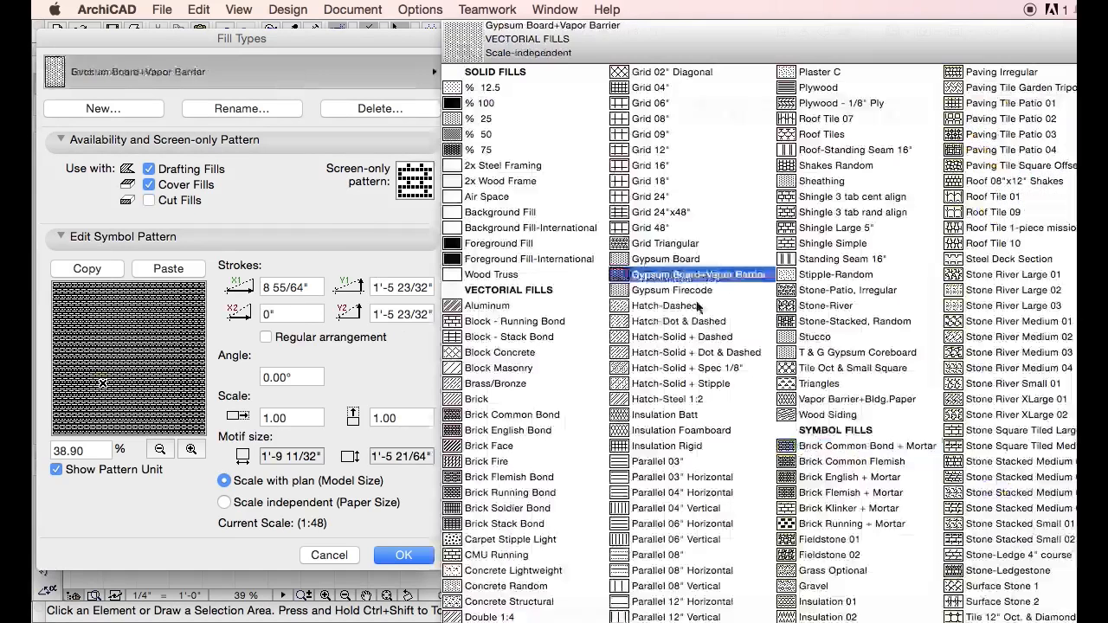
pyautogui.click(712, 386)
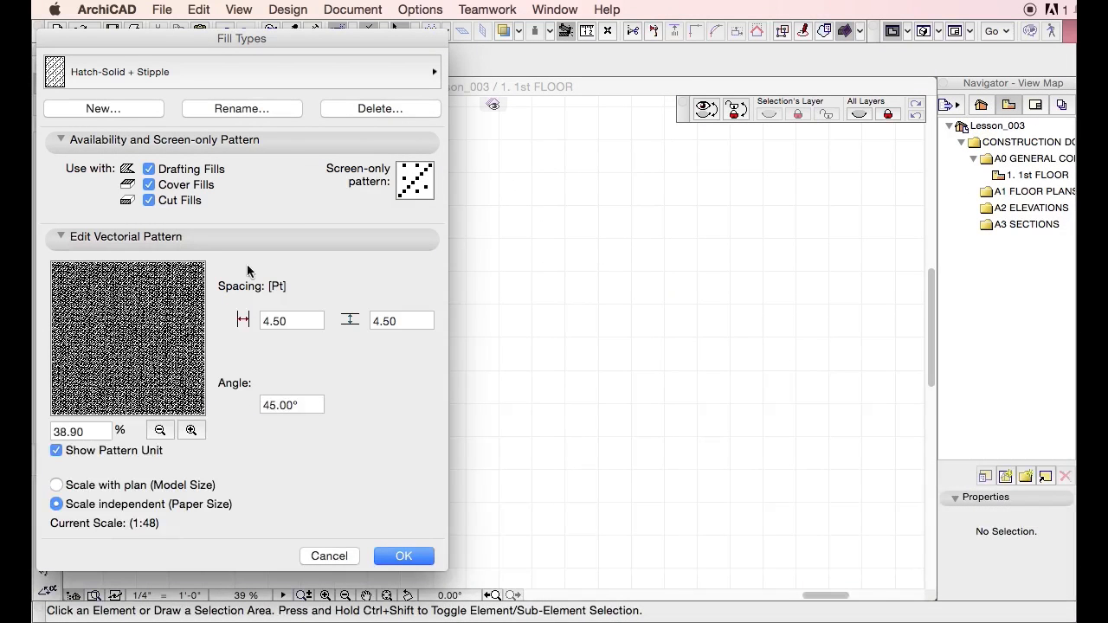
# Choose the Brick Flemish + Mortar symbol fill and examine its X1 and Y1 stroke values.
pyautogui.click(263, 75)
pyautogui.click(900, 422)
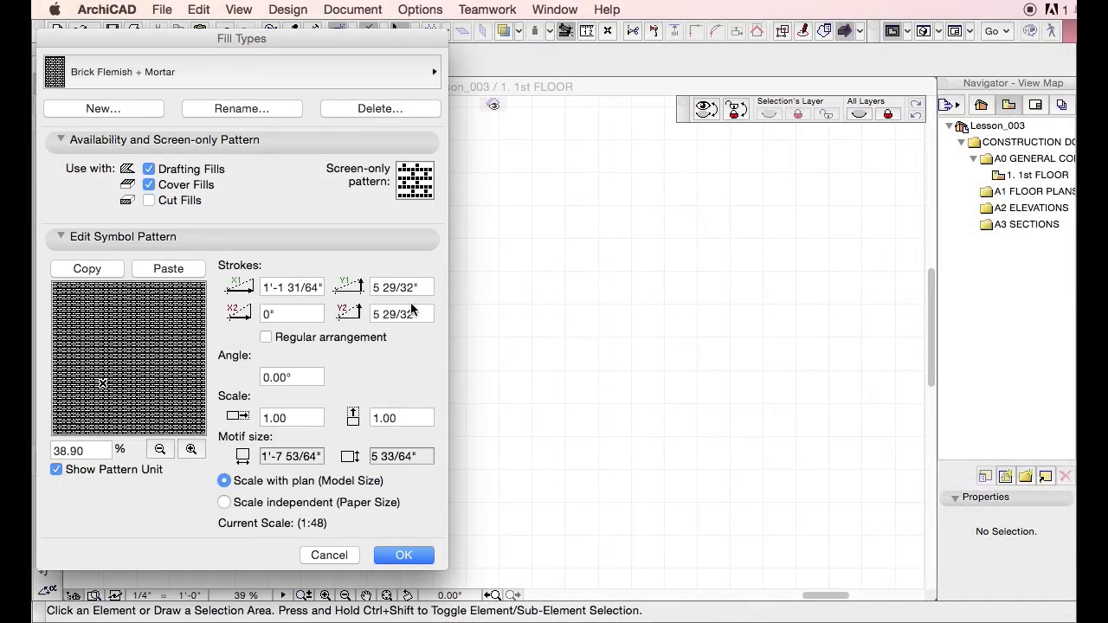
pyautogui.tripleClick(264, 288)
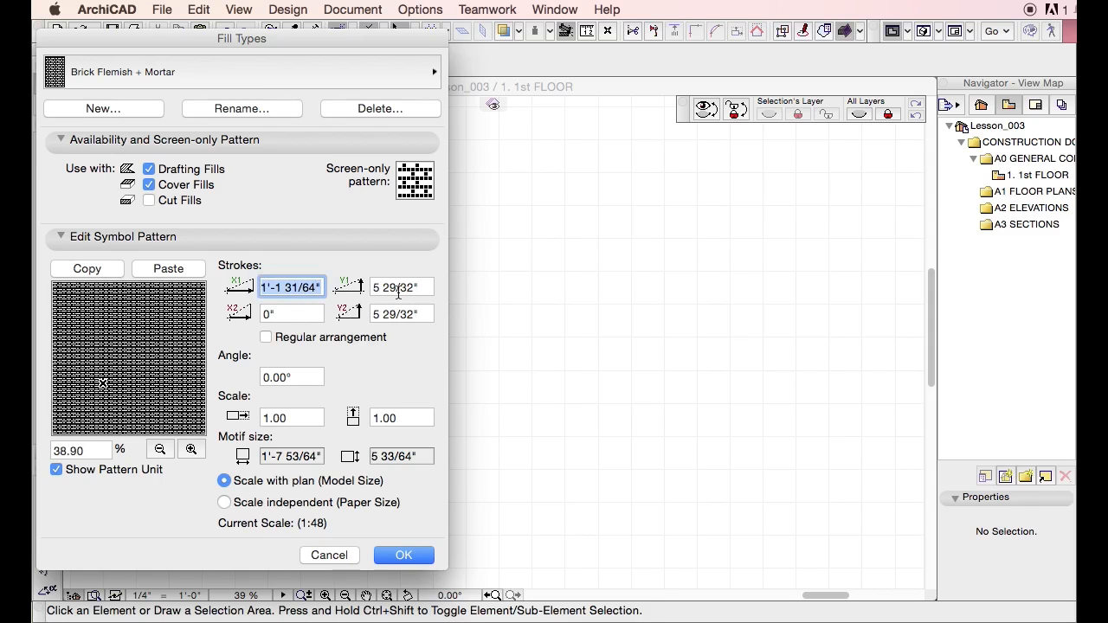
pyautogui.tripleClick(426, 290)
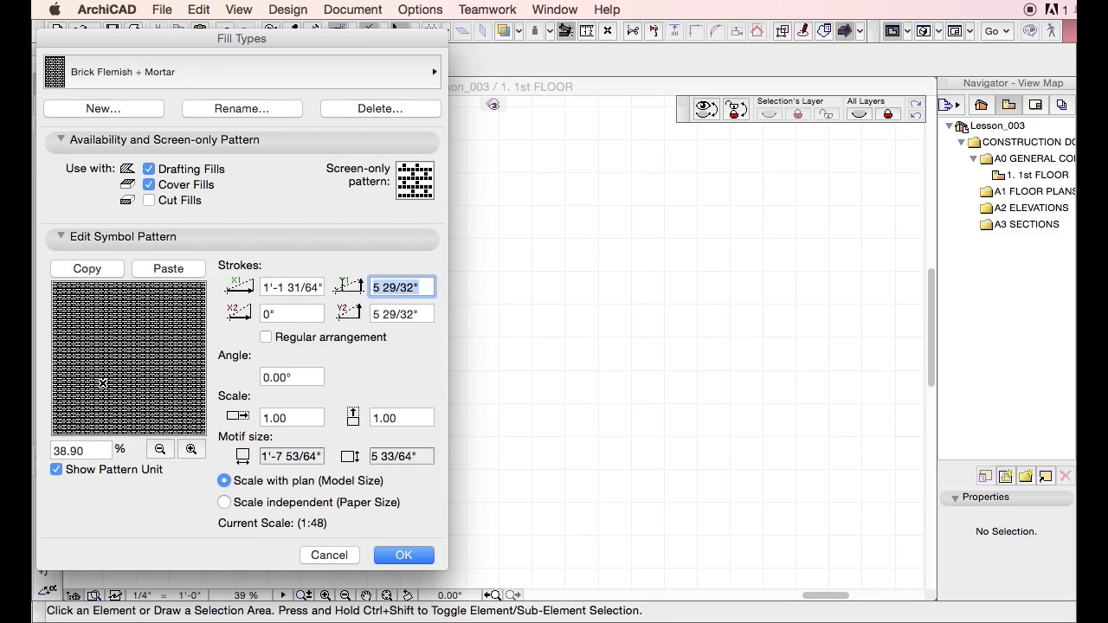
# Examine the Y2 stroke value, choose the Beige Carpet image fill, and set its texture sample to 1x1.
pyautogui.tripleClick(420, 313)
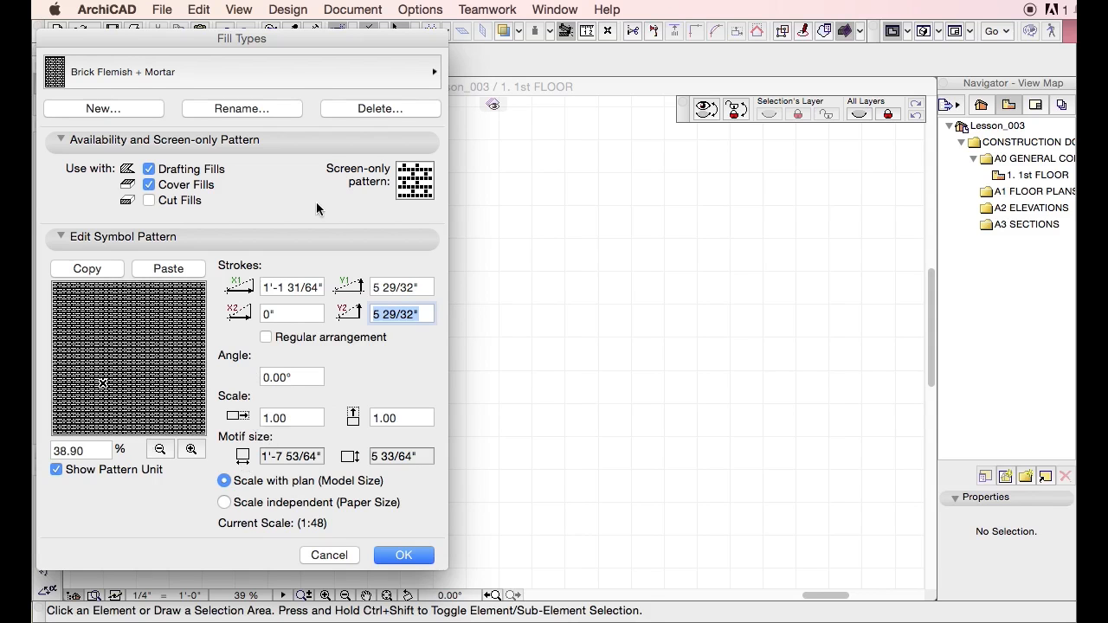
pyautogui.click(286, 75)
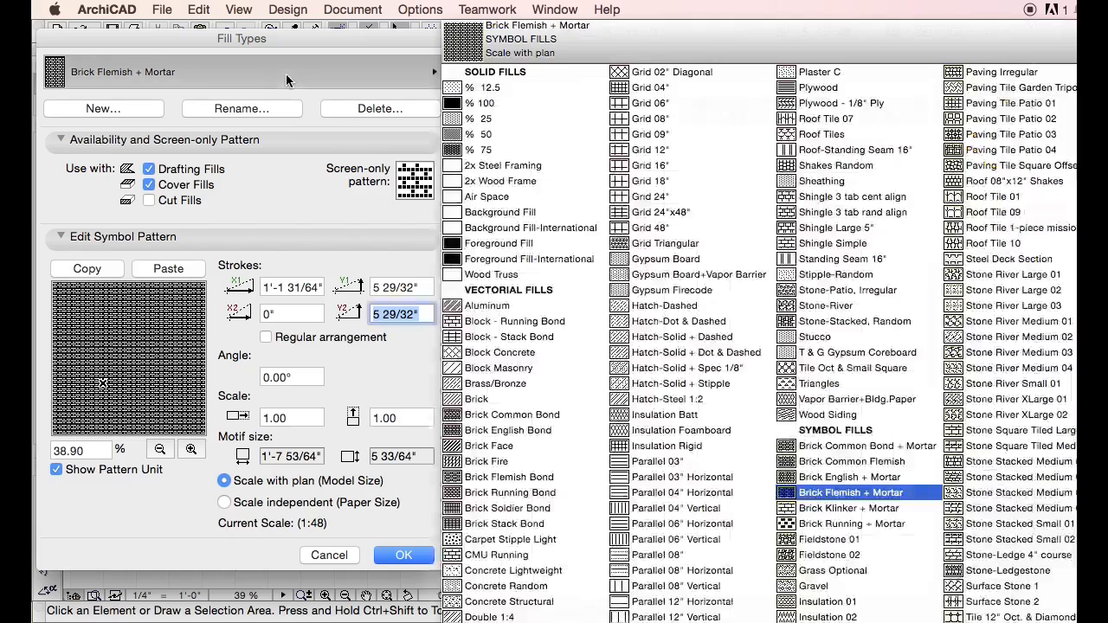
pyautogui.click(1022, 619)
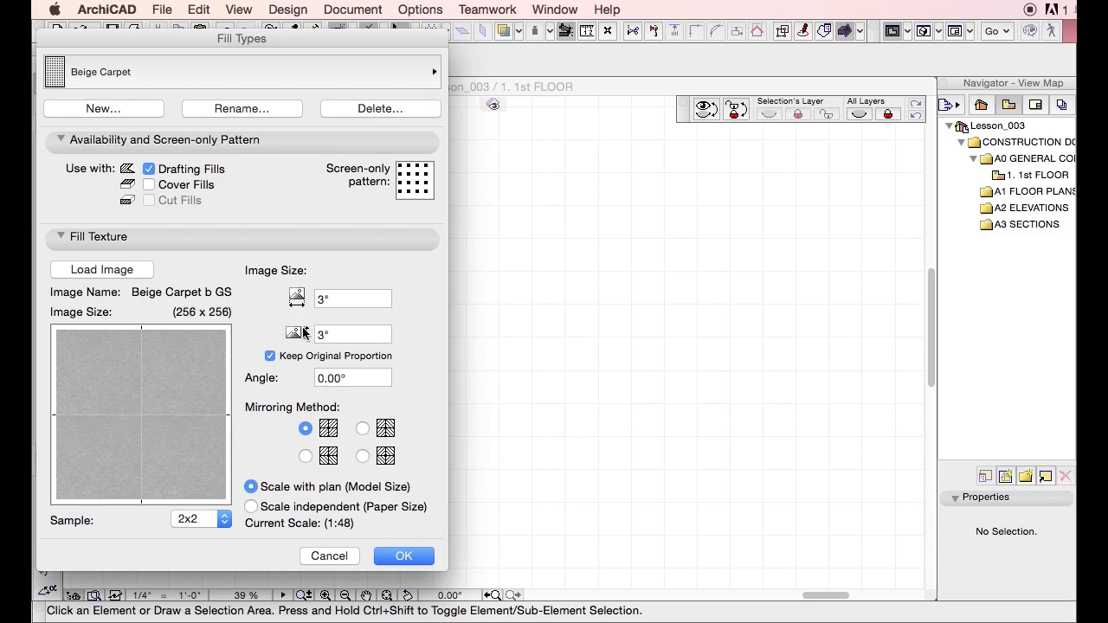
pyautogui.click(198, 189)
pyautogui.click(211, 187)
pyautogui.click(213, 519)
pyautogui.click(211, 506)
# View the fill appearance and opacity settings of the % 100, % 75 and Air Space solid fills.
pyautogui.click(340, 73)
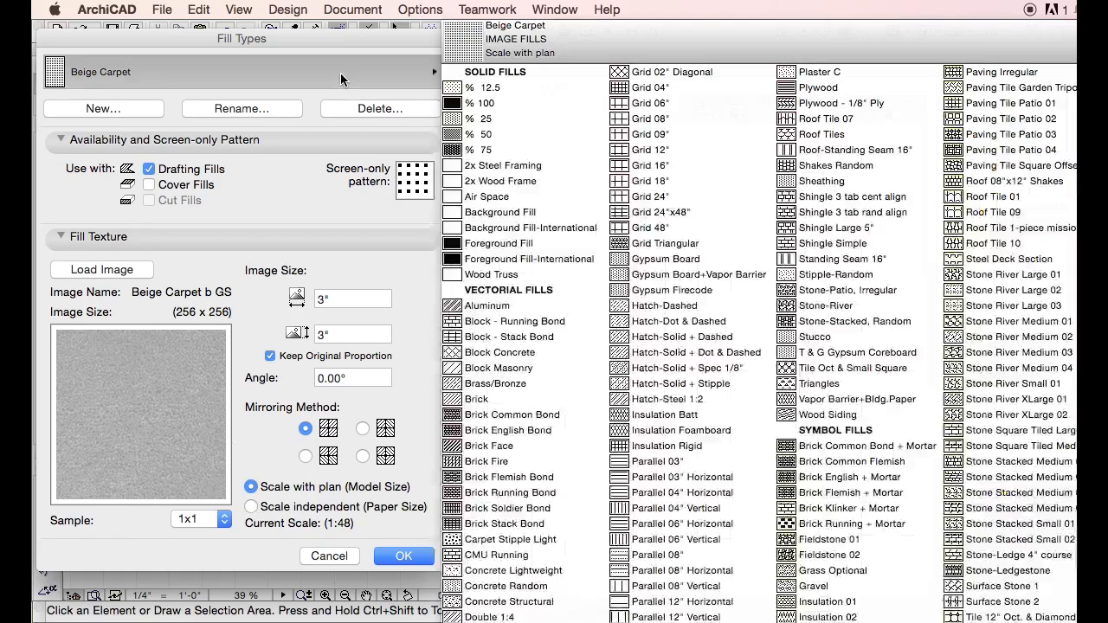
pyautogui.click(516, 104)
pyautogui.click(291, 71)
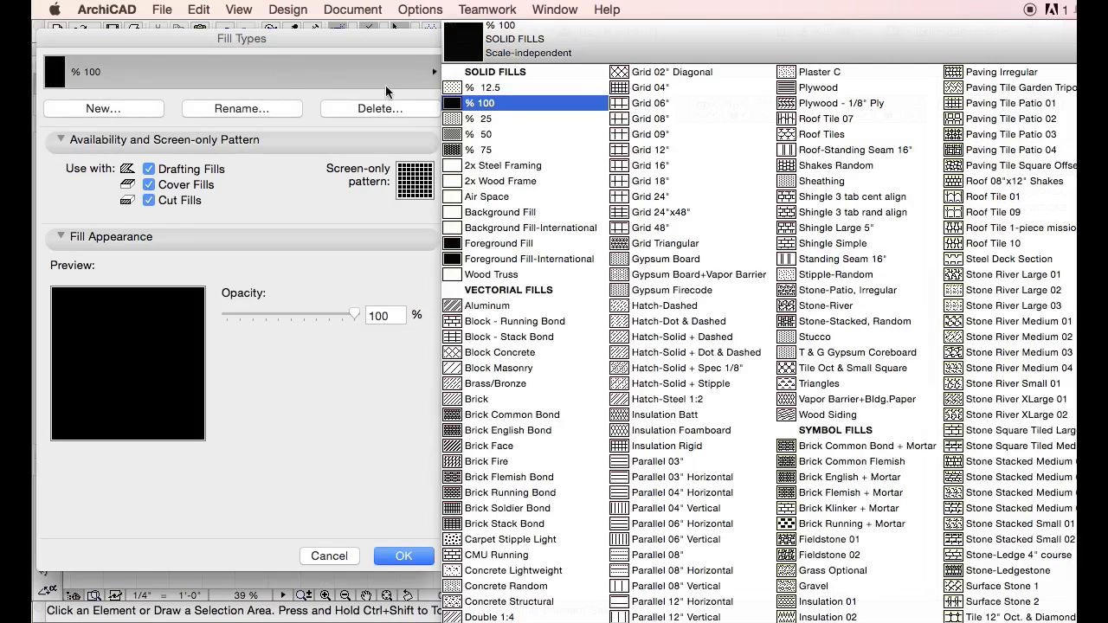
pyautogui.click(483, 147)
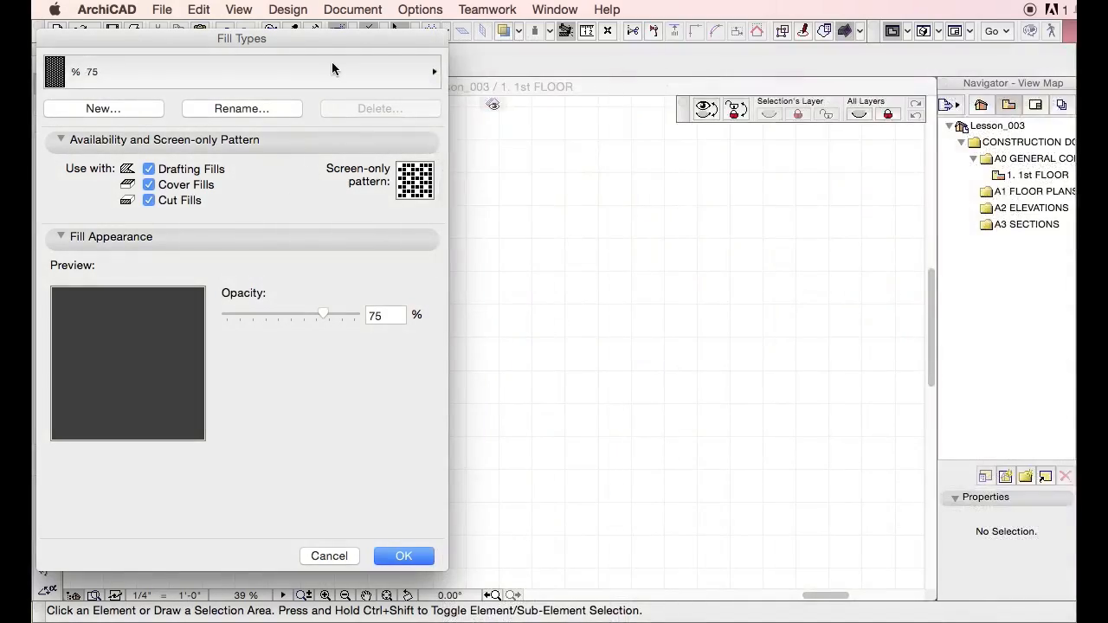
pyautogui.click(332, 68)
pyautogui.click(485, 264)
# Choose the Foreground Fill-International solid fill and set its opacity to 97%.
pyautogui.click(300, 72)
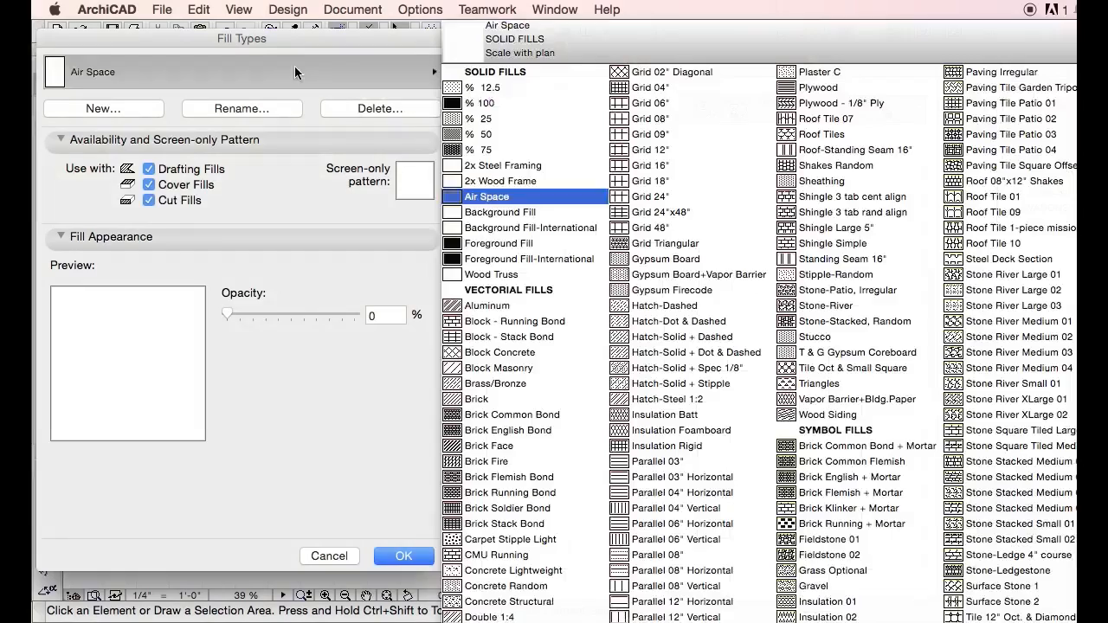
pyautogui.click(520, 251)
pyautogui.click(353, 72)
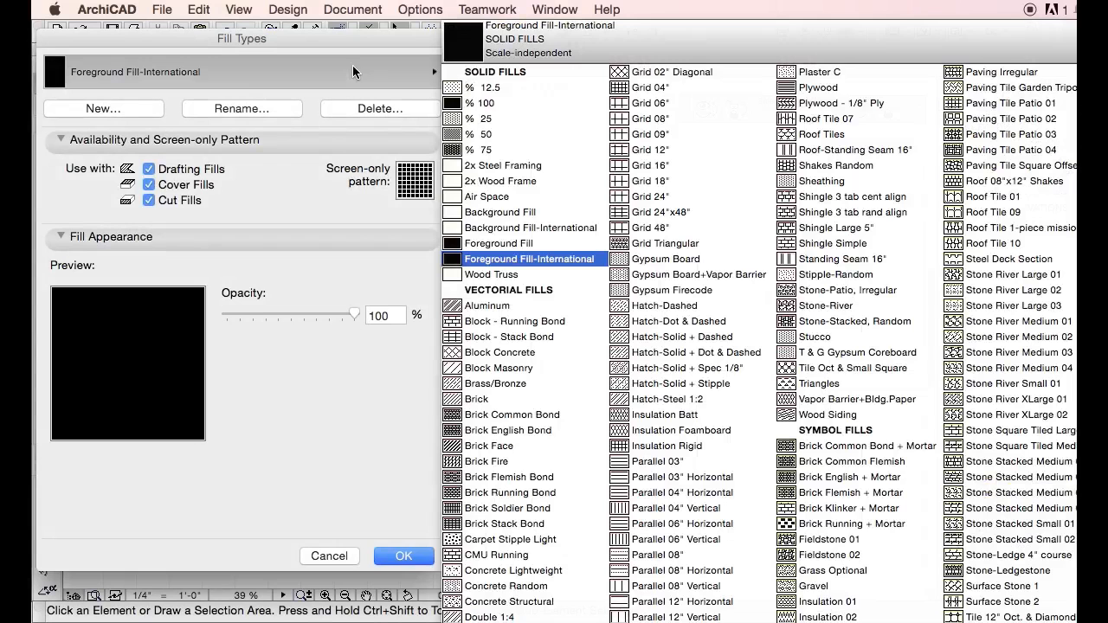
pyautogui.click(354, 72)
pyautogui.moveTo(355, 315)
pyautogui.mouseDown()
pyautogui.moveTo(263, 319)
pyautogui.moveTo(354, 315)
pyautogui.mouseUp()
# View the vectorial pattern settings of the Aluminum fill and dismiss the Fill Types attributes without saving.
pyautogui.click(302, 66)
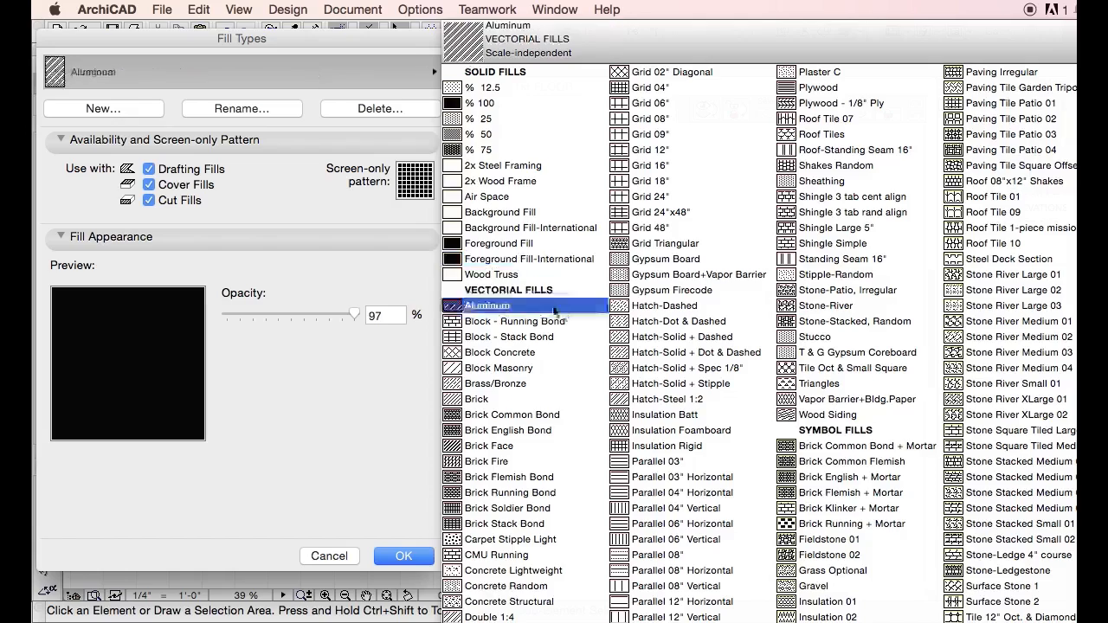
pyautogui.click(489, 305)
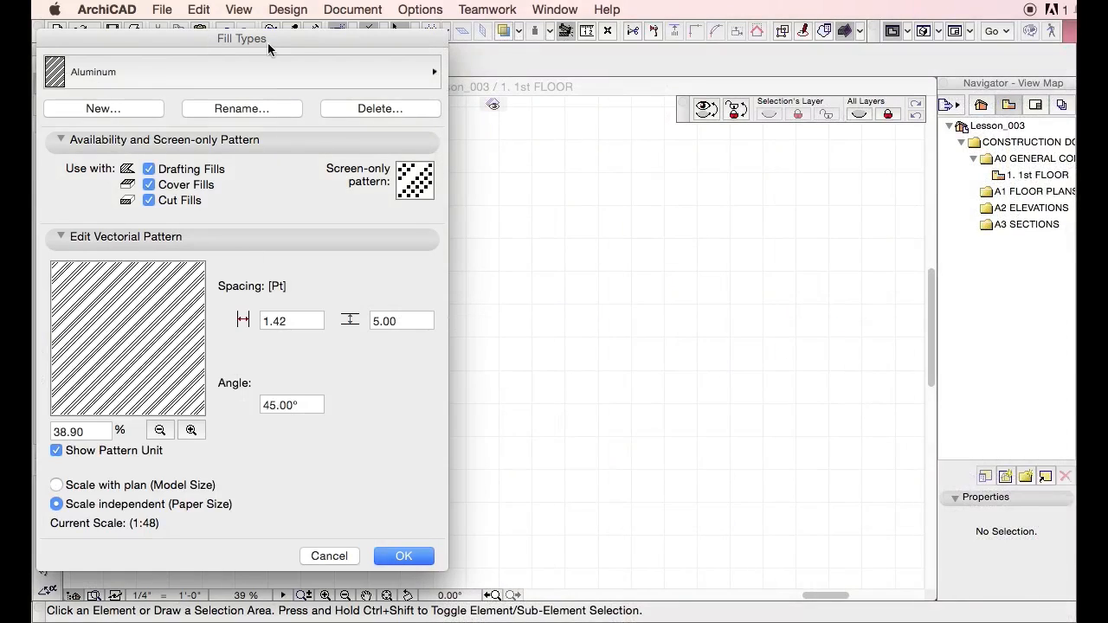
pyautogui.click(398, 64)
pyautogui.press('Escape')
pyautogui.press('Escape')
pyautogui.click(420, 10)
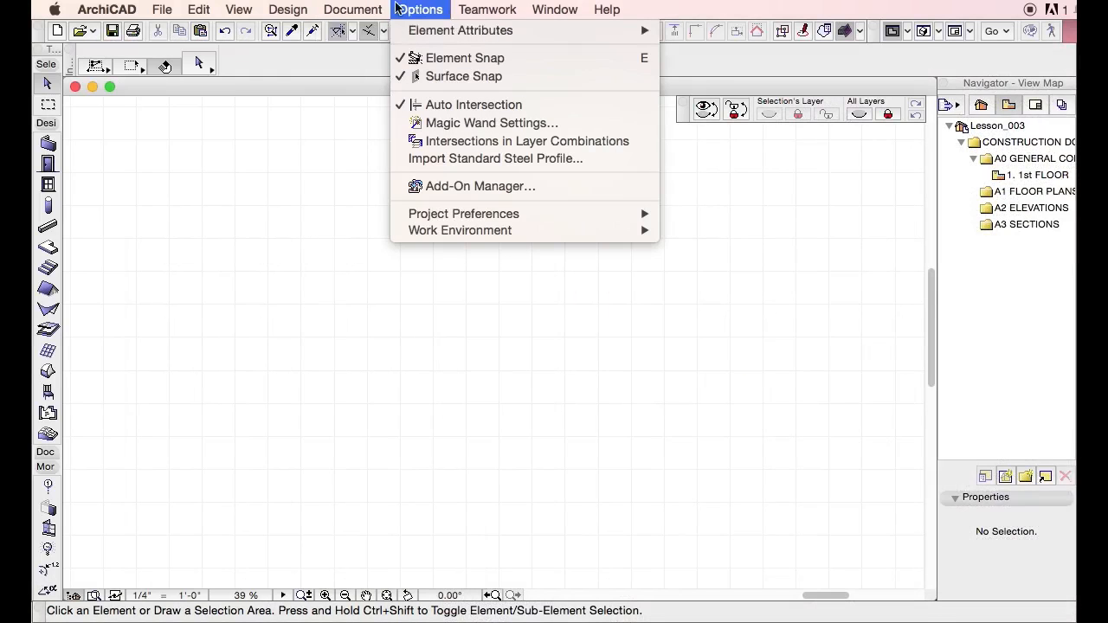
pyautogui.moveTo(438, 34)
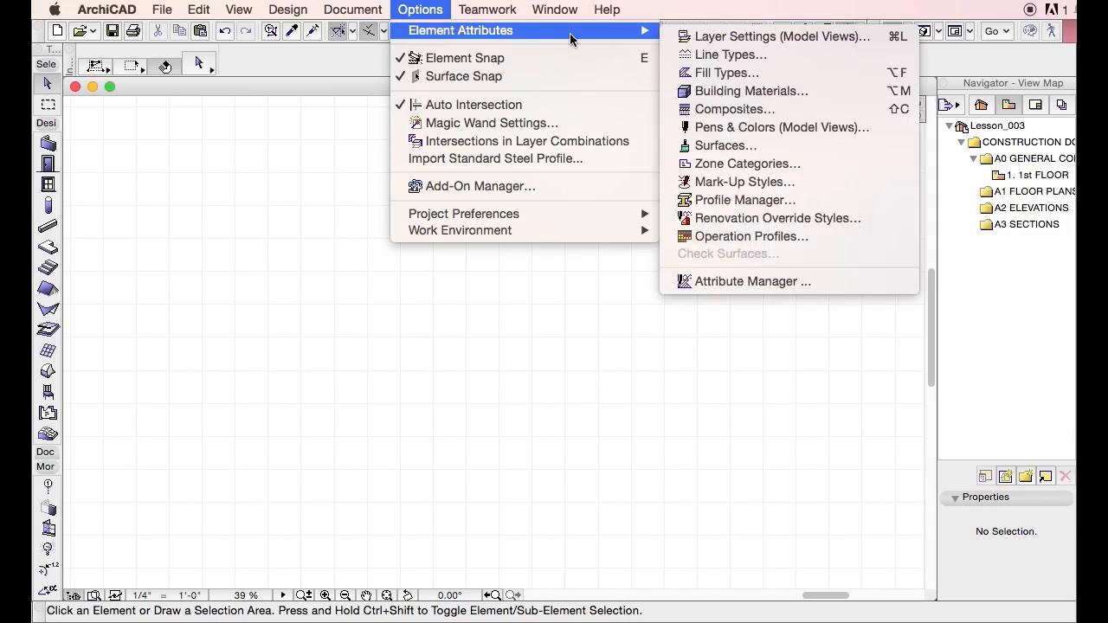
pyautogui.click(774, 110)
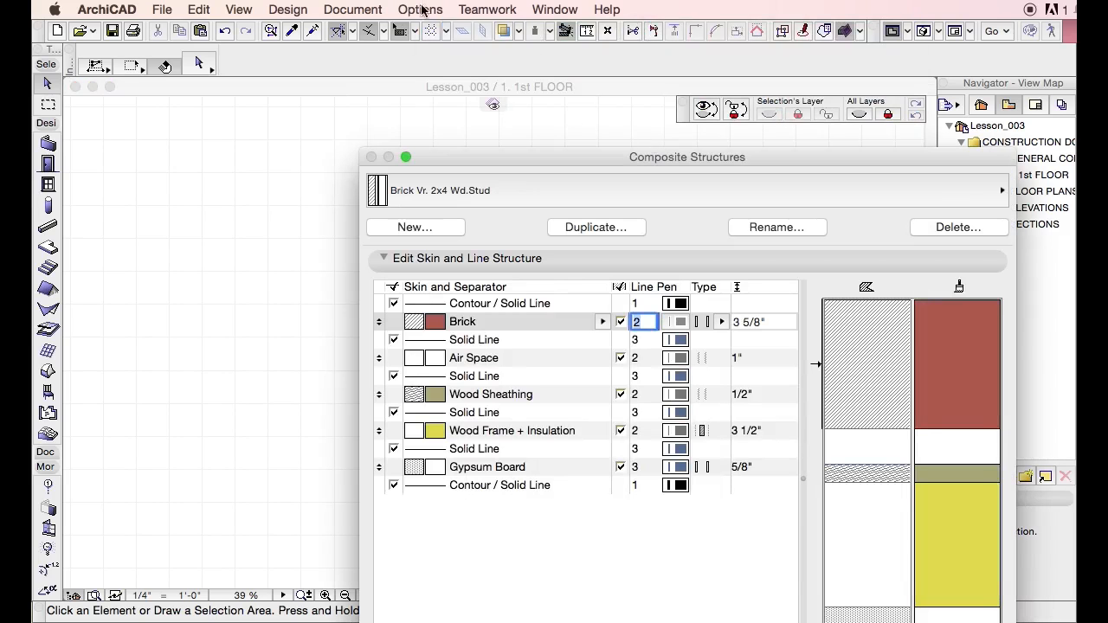
# Open the Building Materials attributes and move the dialog so all of it is in view.
pyautogui.click(421, 9)
pyautogui.moveTo(435, 31)
pyautogui.click(801, 93)
pyautogui.moveTo(647, 105); pyautogui.dragTo(442, 72)
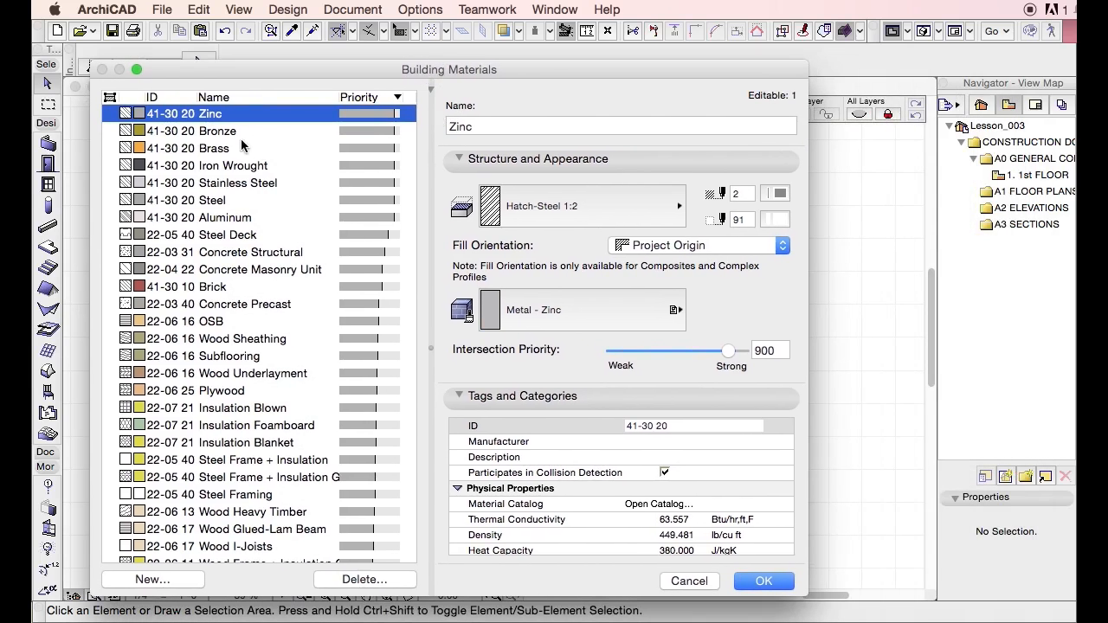
# Compare the structure, surface and intersection priority of building materials such as Iron Wrought and Brick, and confirm the dialog.
pyautogui.click(241, 144)
pyautogui.click(279, 116)
pyautogui.click(372, 162)
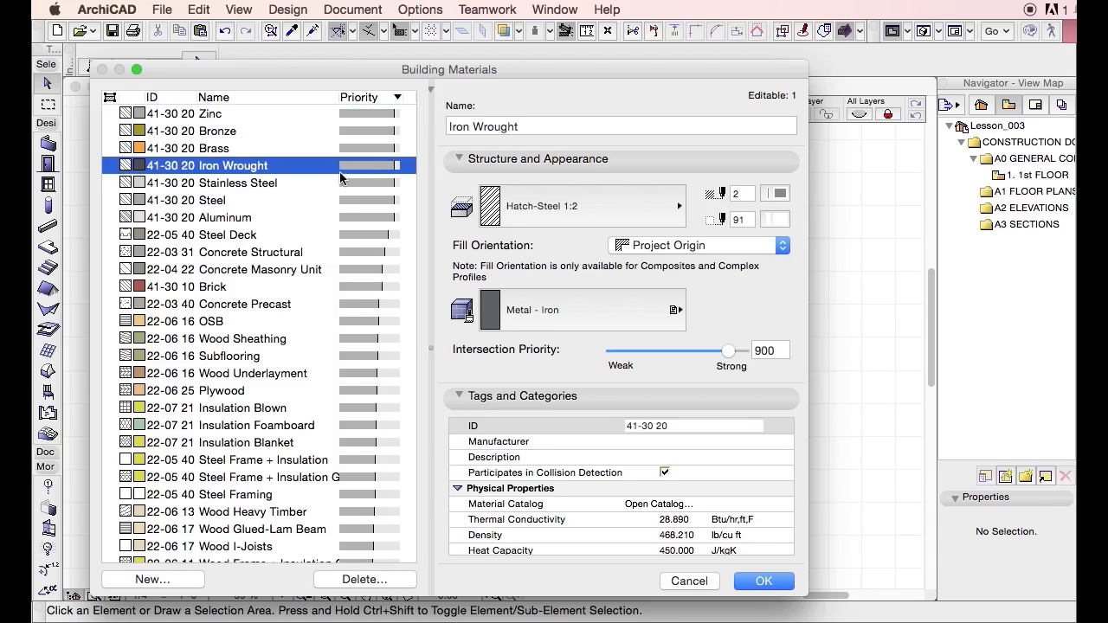
pyautogui.click(353, 287)
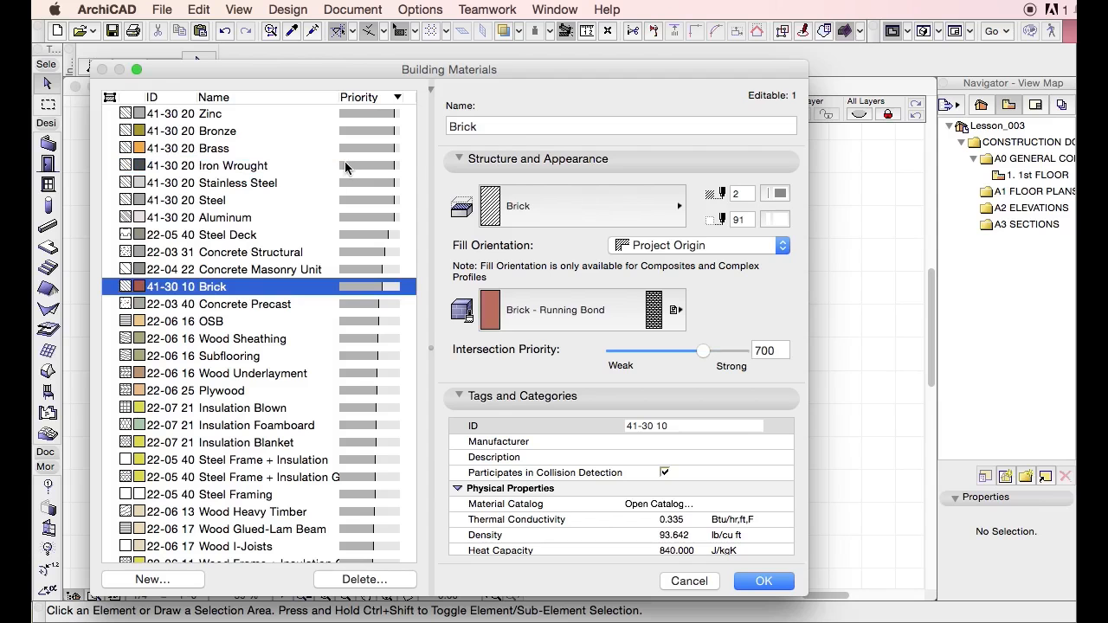
pyautogui.click(248, 167)
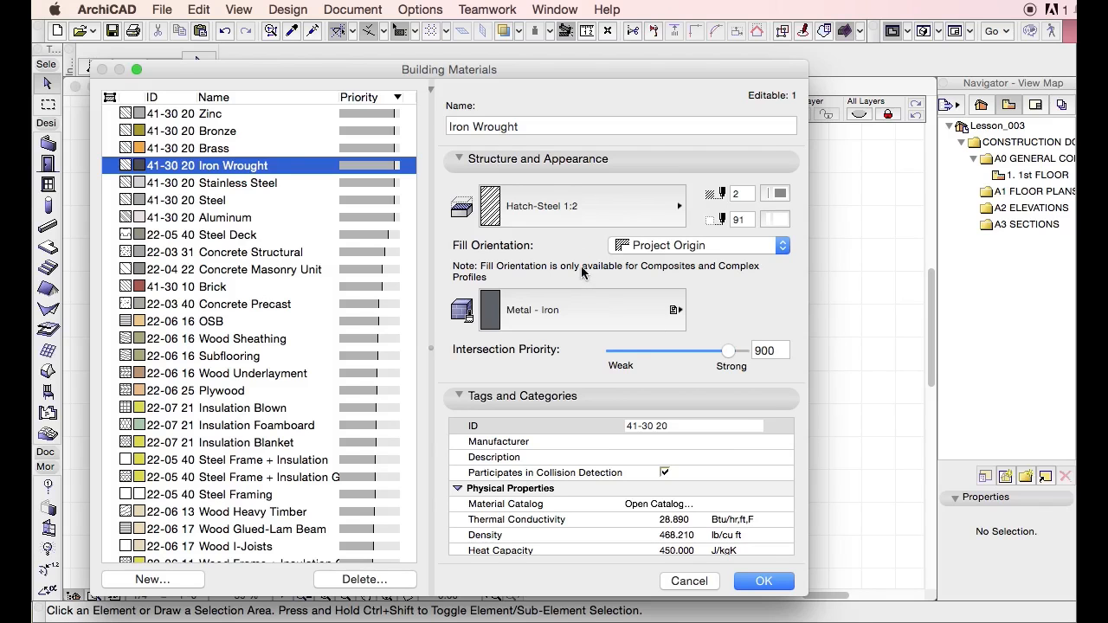
pyautogui.press('Return')
# Open the Composite Structures attributes and reposition the dialog so its skin list and preview fit on screen.
pyautogui.click(422, 10)
pyautogui.moveTo(448, 33)
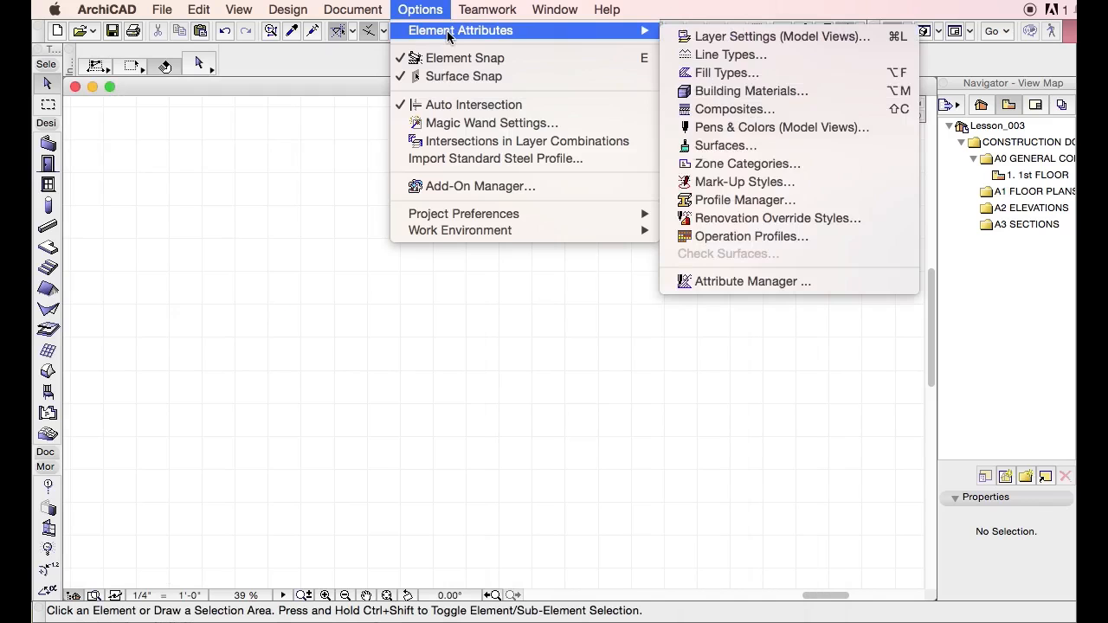
pyautogui.click(825, 110)
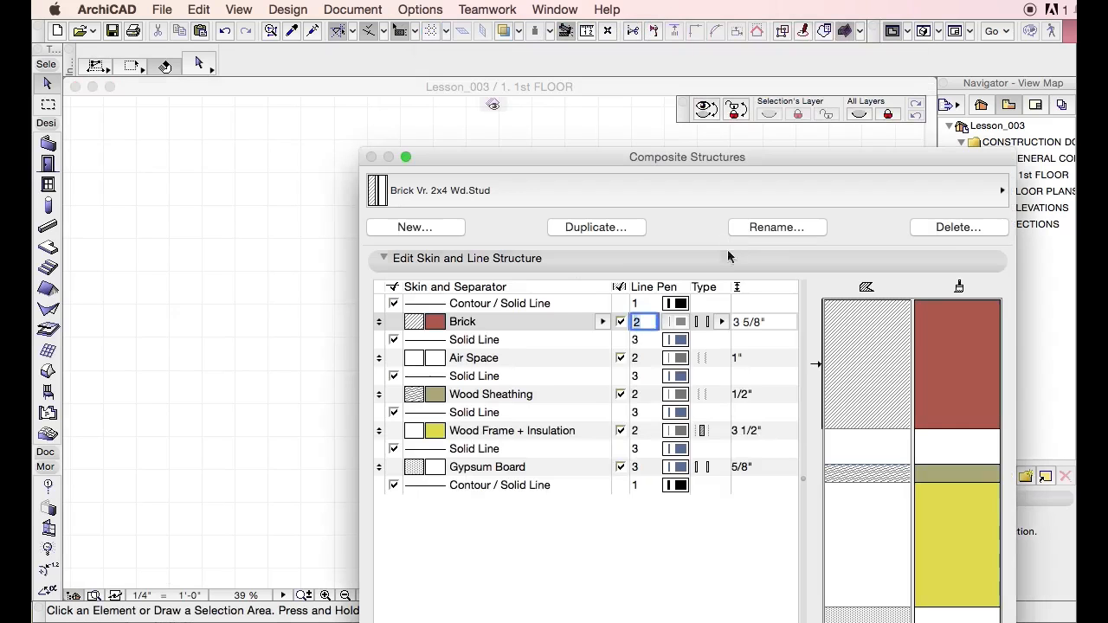
pyautogui.moveTo(528, 158); pyautogui.dragTo(327, 69)
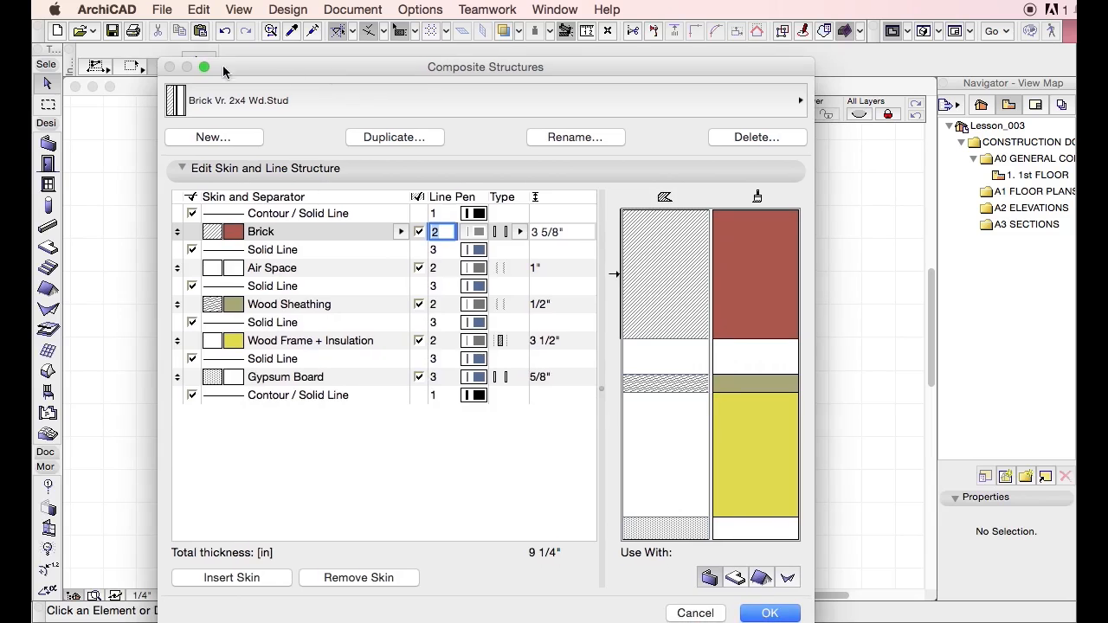
pyautogui.moveTo(260, 68); pyautogui.dragTo(257, 152)
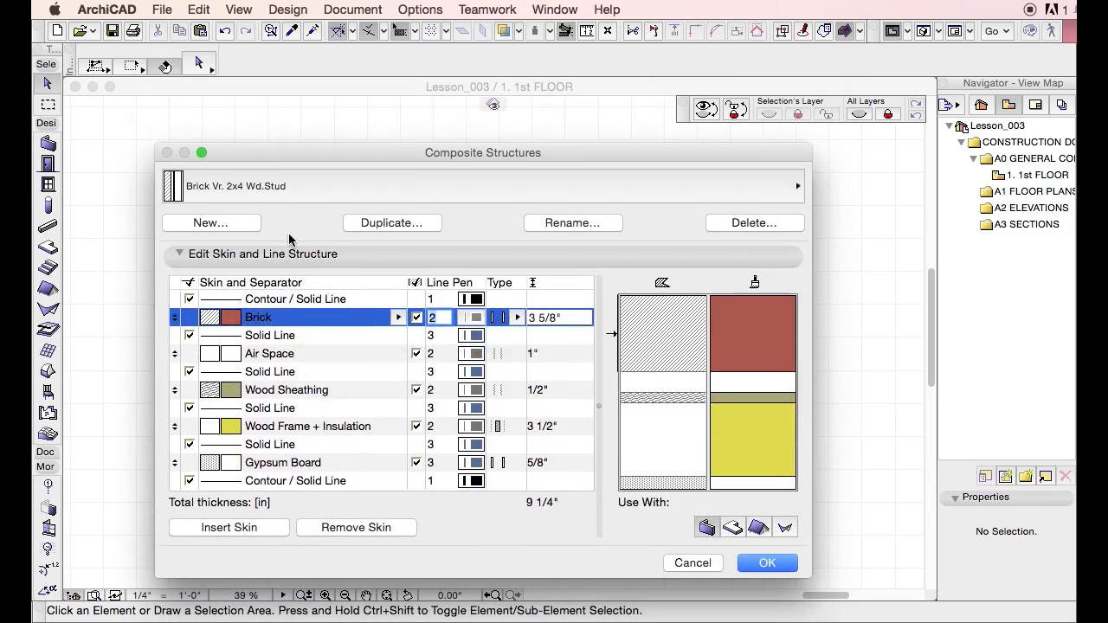
# Choose the Wall Stl 2x4 - 1hr UL W403 composite, inspect its Steel Framing skin from the preview, and dismiss the dialog.
pyautogui.click(260, 195)
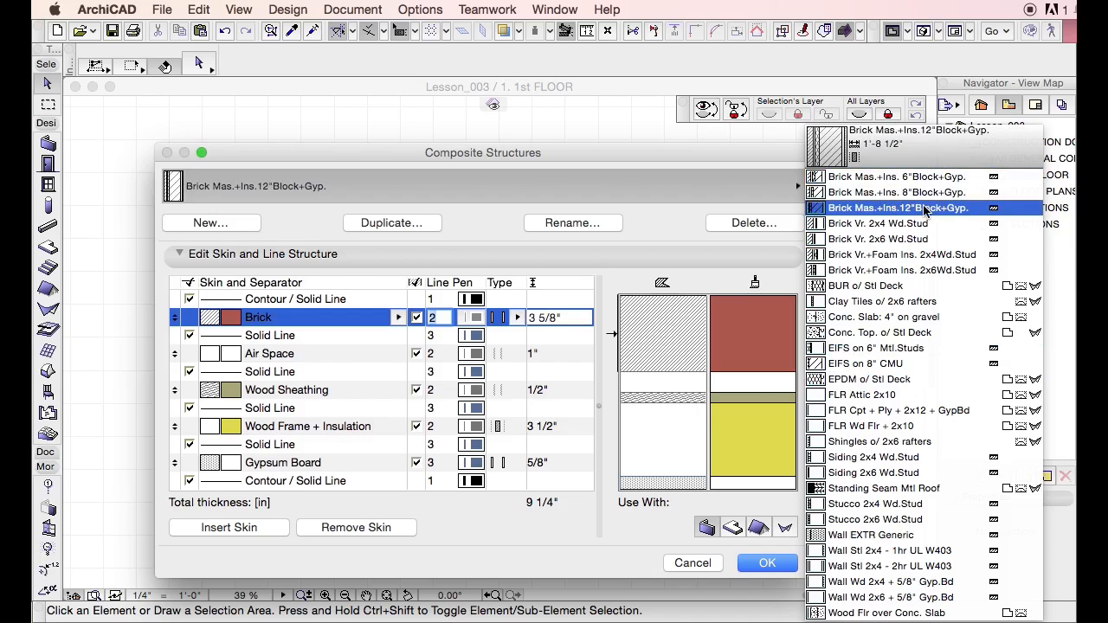
pyautogui.click(937, 552)
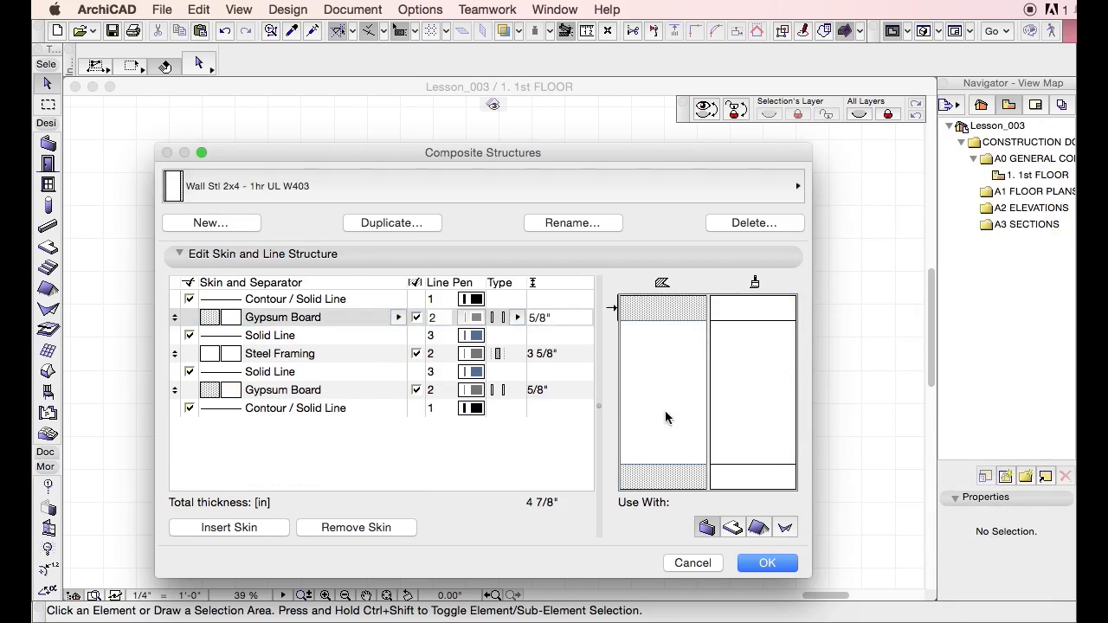
pyautogui.click(648, 411)
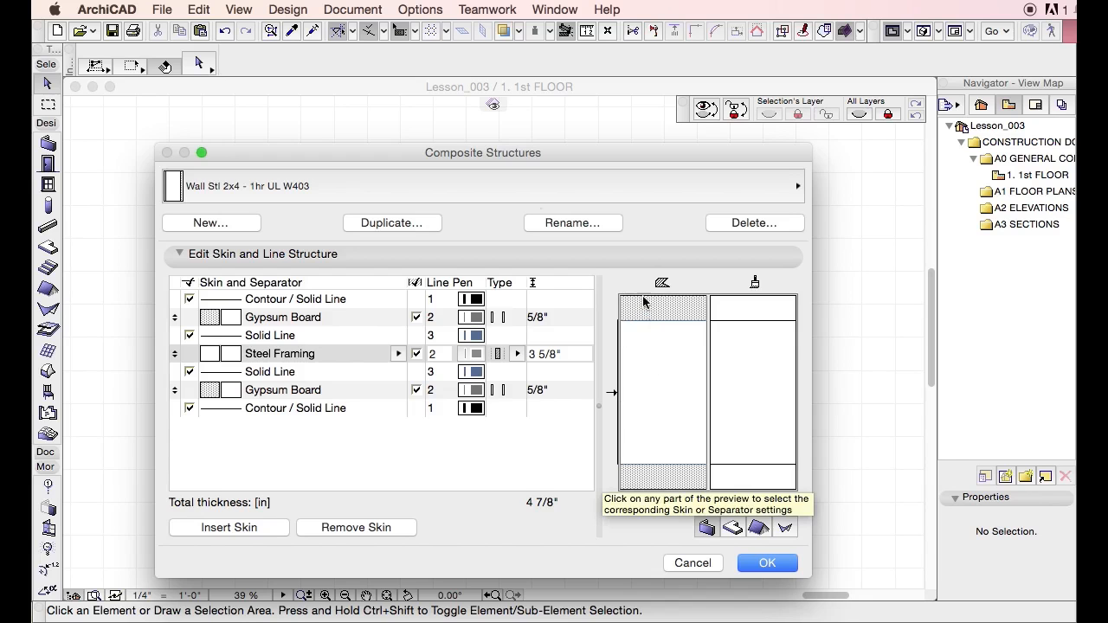
pyautogui.press('Escape')
# Open the Zone Categories attributes, view the LIVING SPACE category's stamp settings, and dismiss the dialog.
pyautogui.click(423, 11)
pyautogui.moveTo(449, 33)
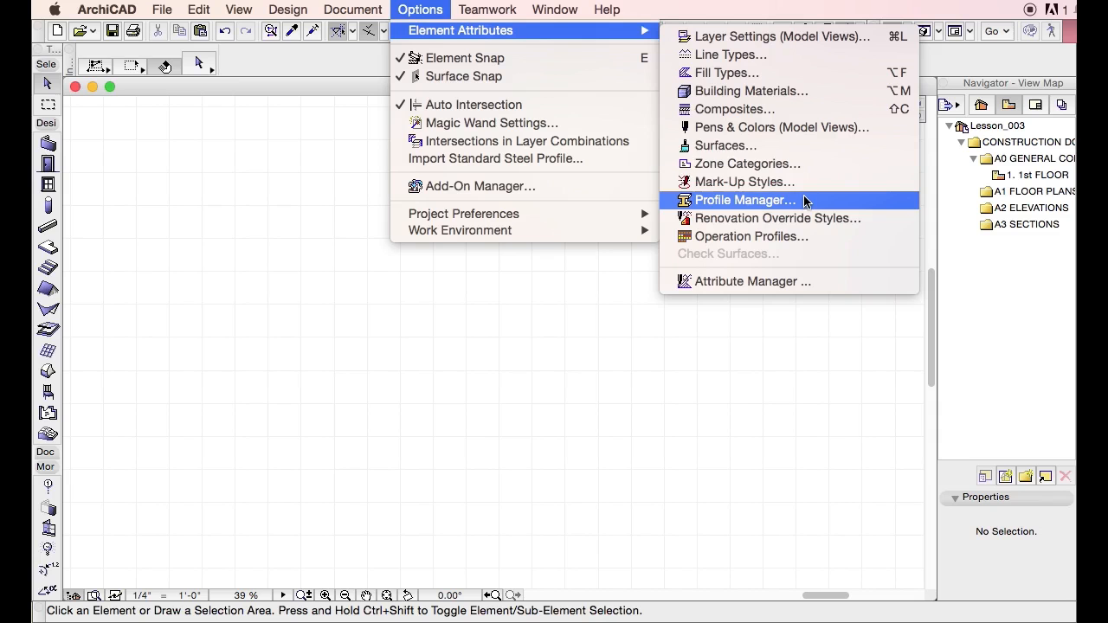
pyautogui.click(800, 167)
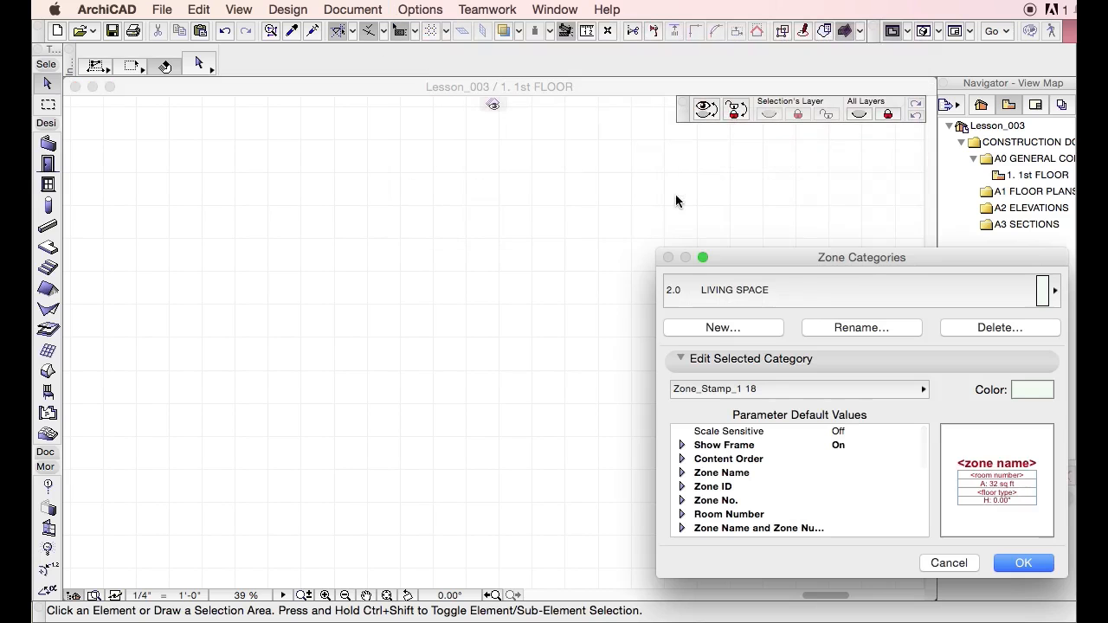
pyautogui.moveTo(754, 257); pyautogui.dragTo(268, 108)
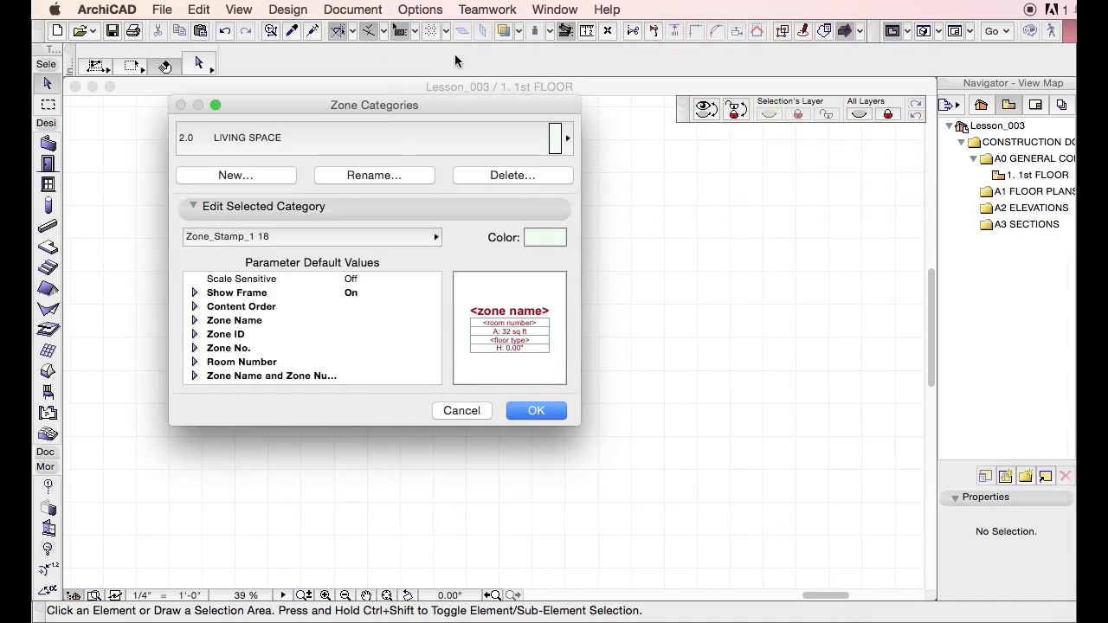
pyautogui.press('Escape')
# Open the Profile Manager, look through the available complex profiles, keep Custom chosen, and close the palette.
pyautogui.click(440, 8)
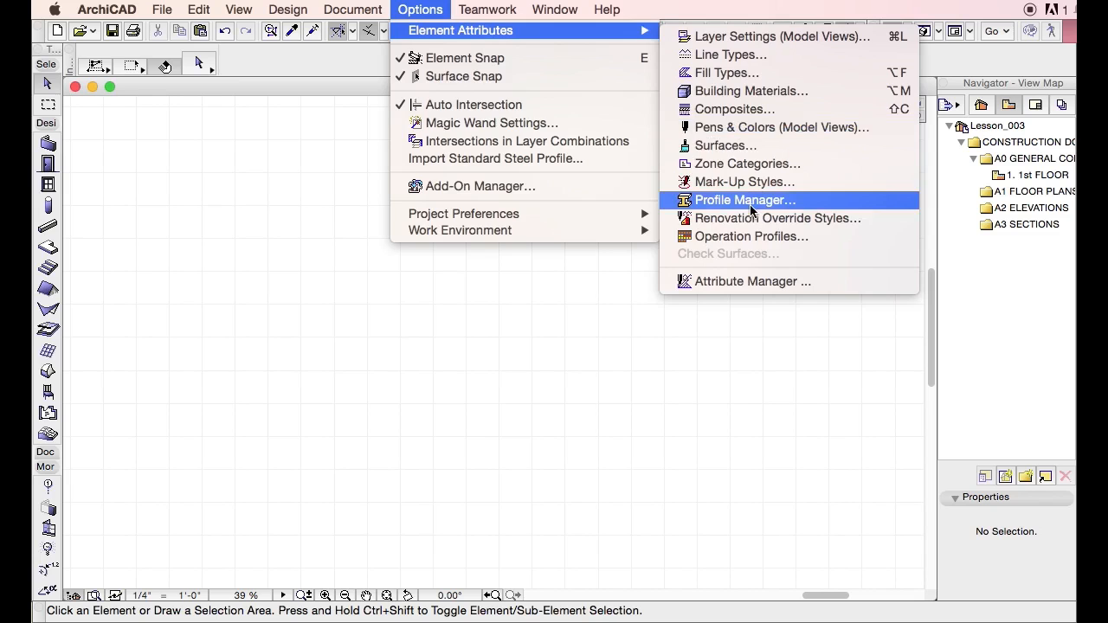
pyautogui.click(749, 202)
pyautogui.click(341, 162)
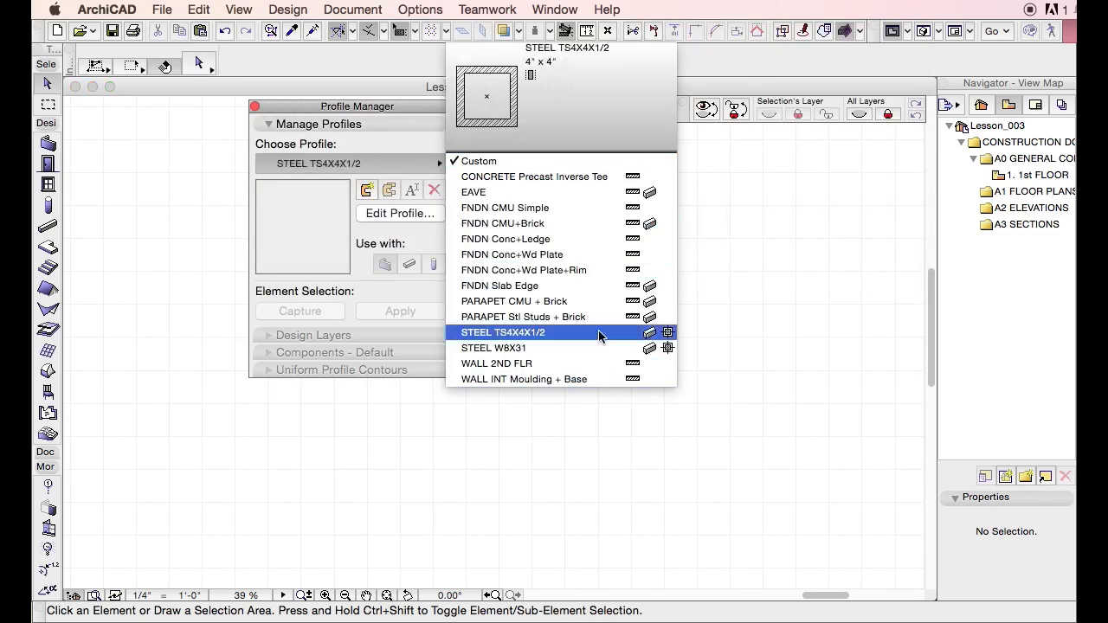
pyautogui.click(481, 161)
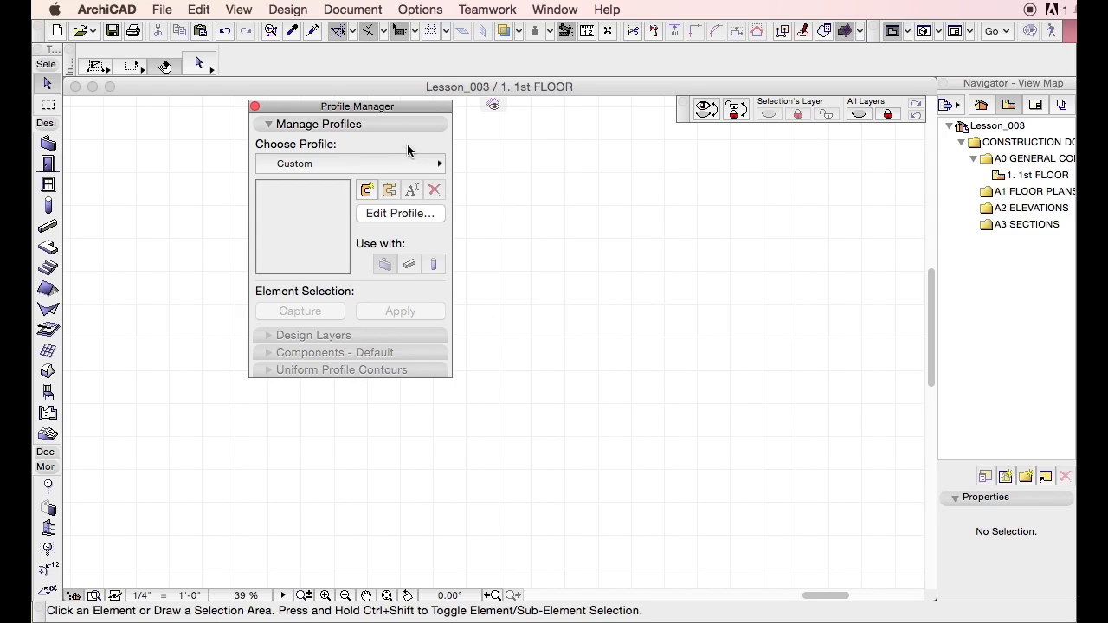
pyautogui.click(255, 105)
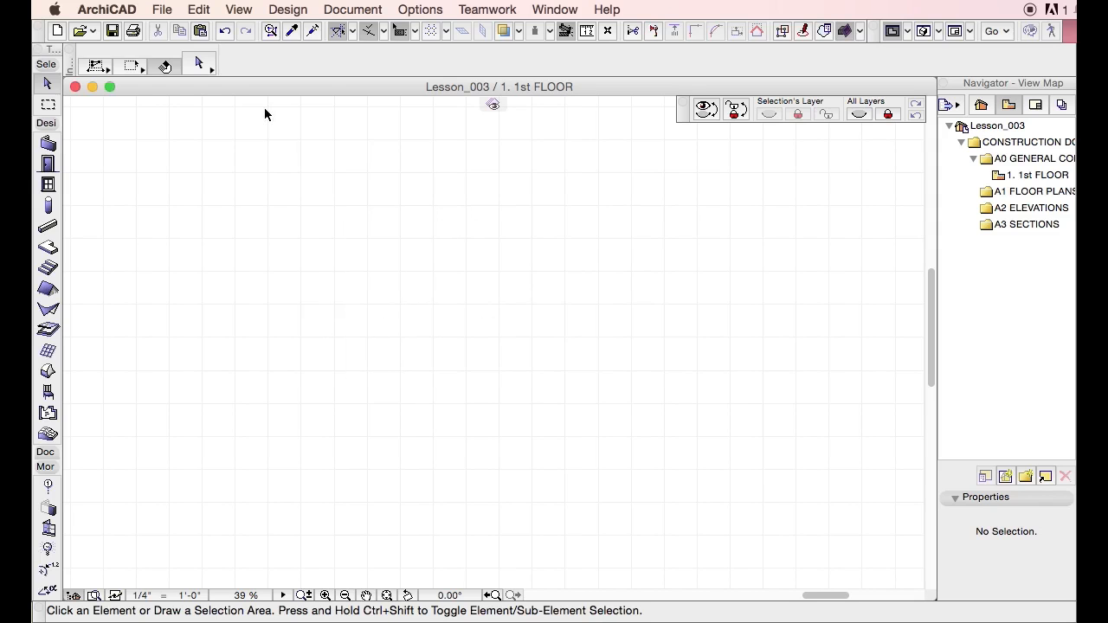
pyautogui.click(421, 8)
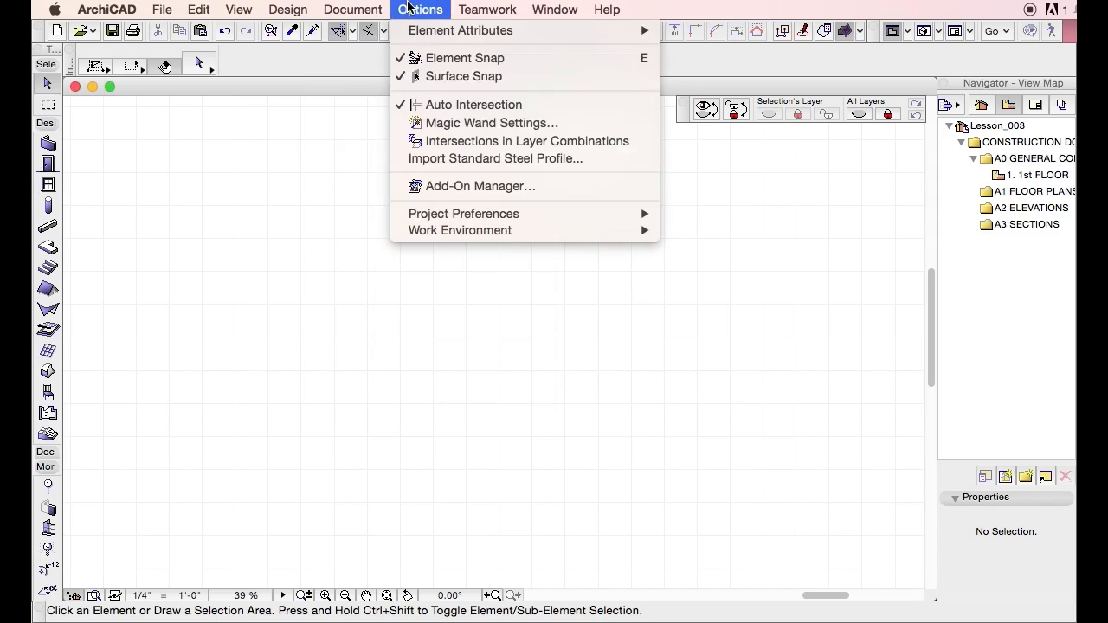
pyautogui.click(408, 7)
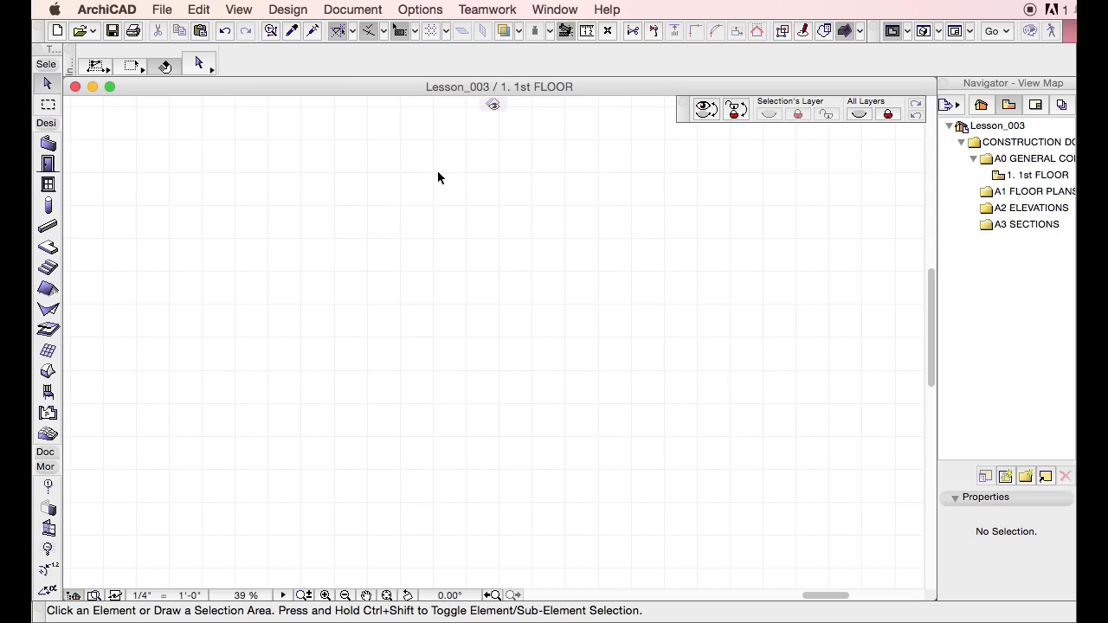
pyautogui.scroll(1, 431, 302)
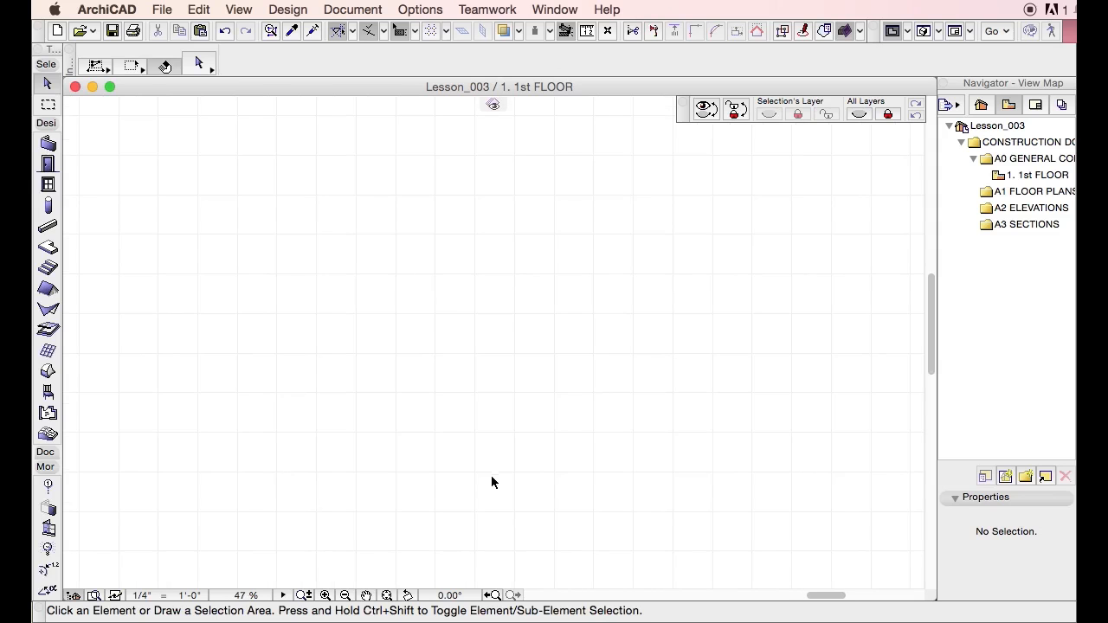